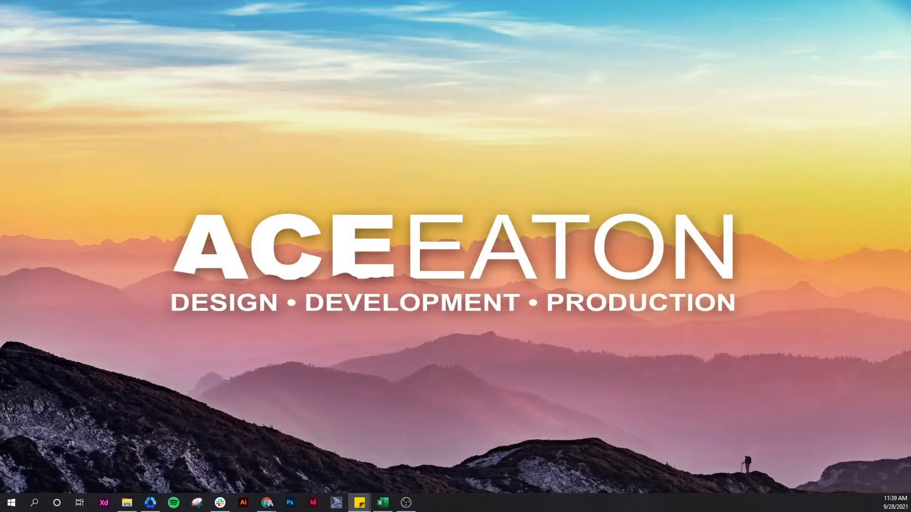
Step: Switch to Chrome and look over the Cerenity Beautique homepage down to the featured products
click(267, 503)
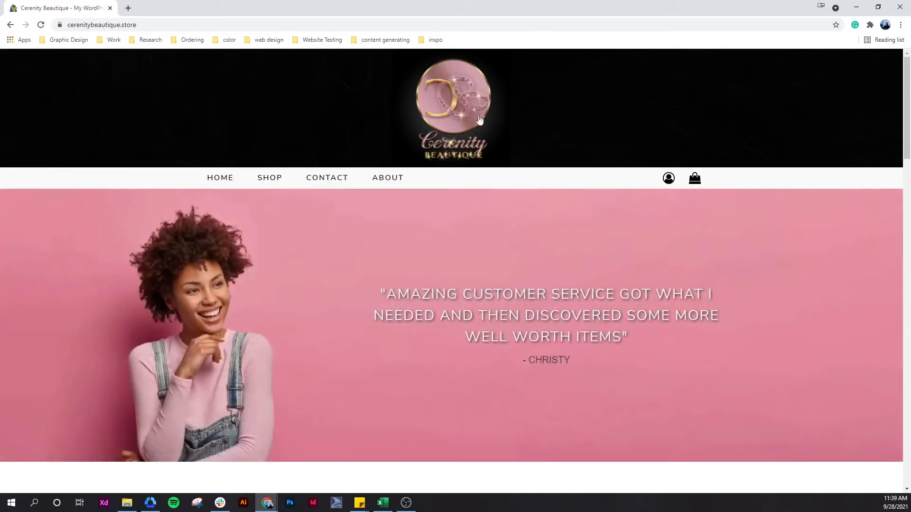
scroll(479, 120, down, 7)
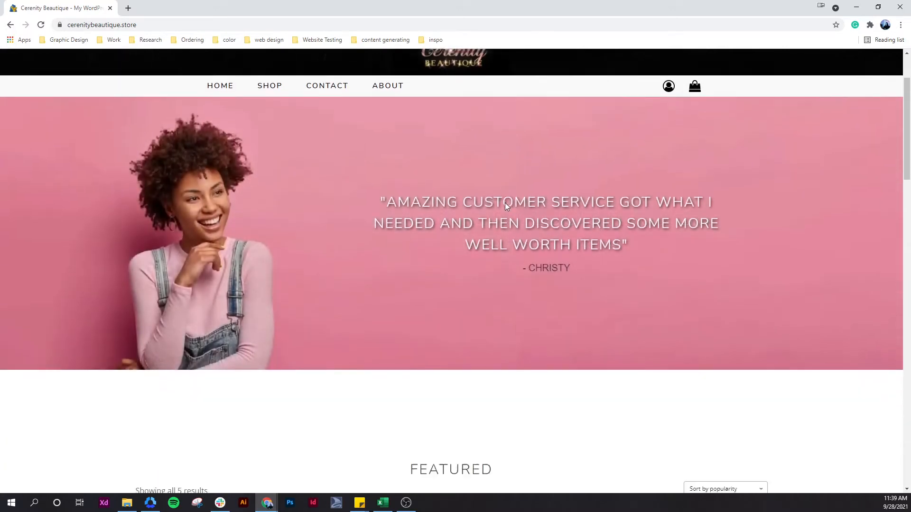
scroll(210, 342, down, 2)
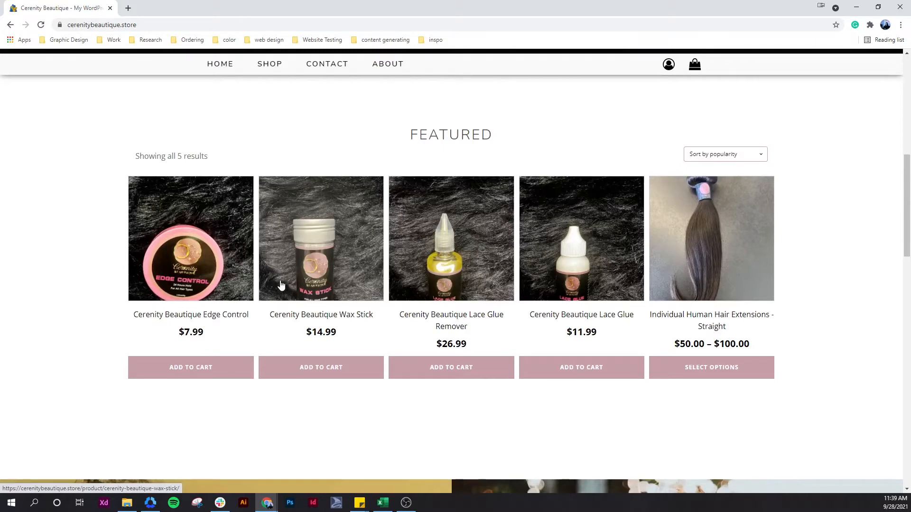
scroll(280, 283, up, 8)
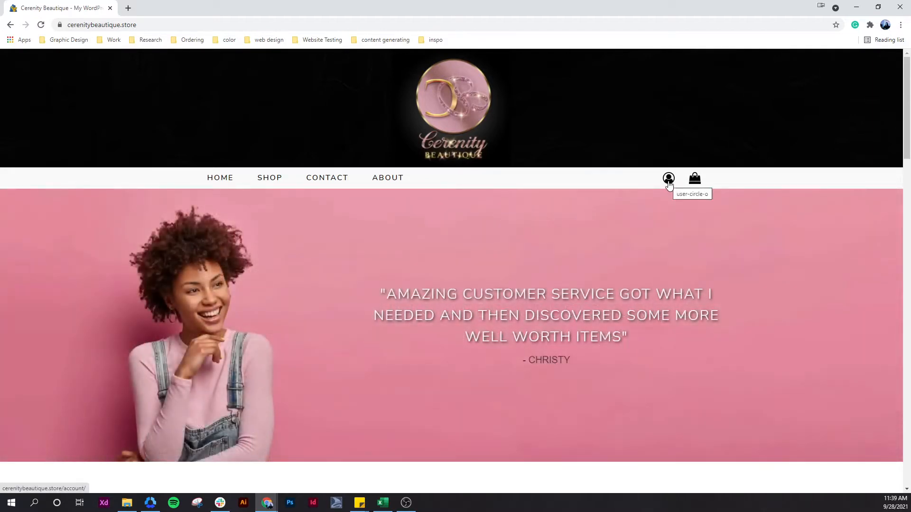
Step: Open the store's account page, log out, and log back in with the saved credentials
click(669, 182)
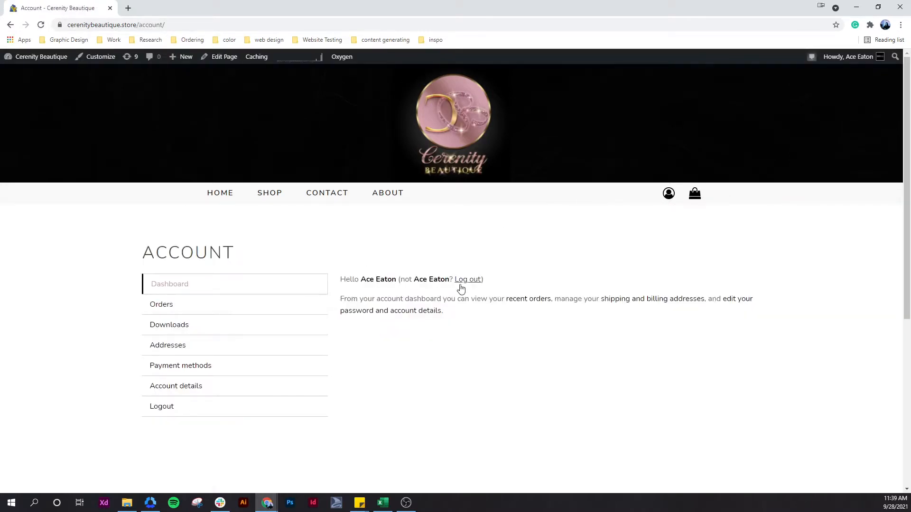
click(147, 283)
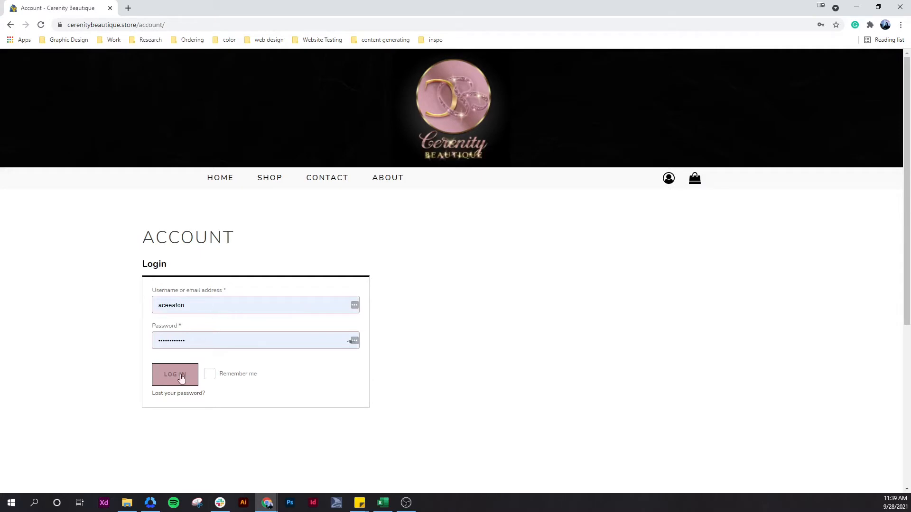
click(174, 378)
click(130, 26)
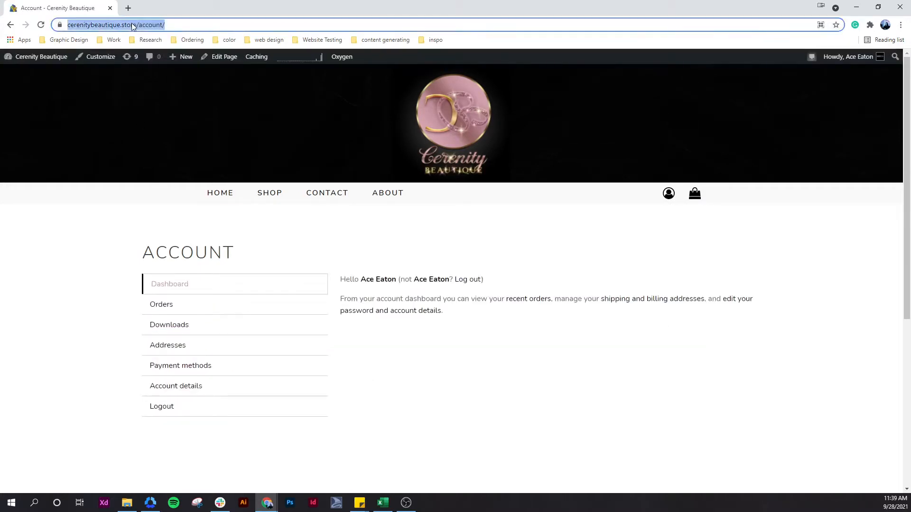
click(136, 24)
drag(156, 24, 86, 26)
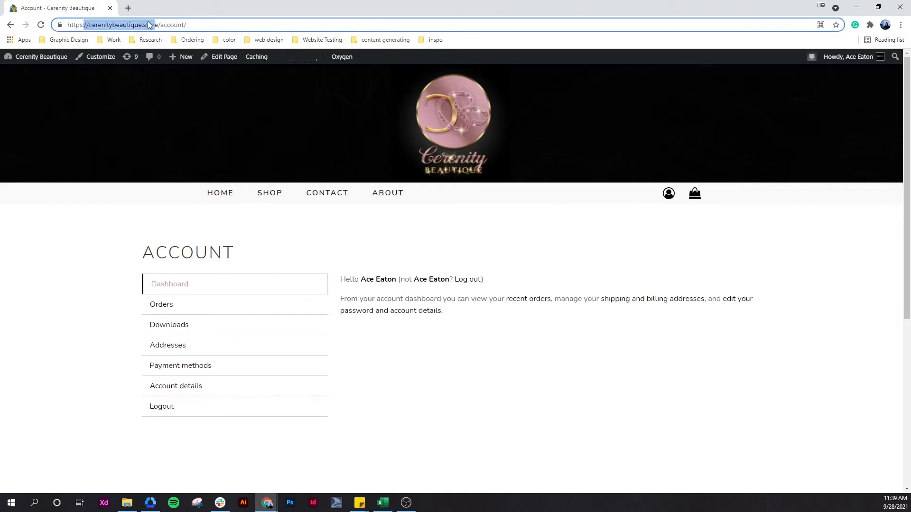
click(159, 24)
drag(158, 24, 41, 28)
key(ctrl+c)
click(127, 8)
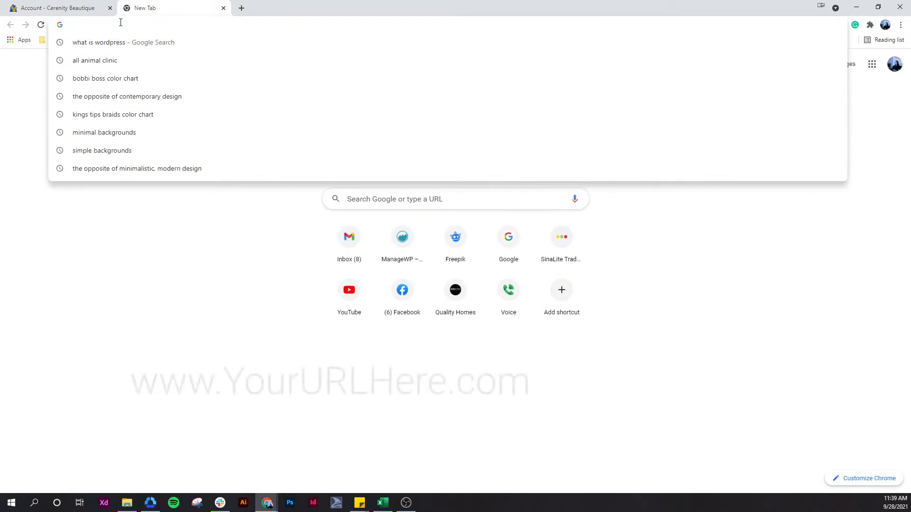
key(ctrl+v)
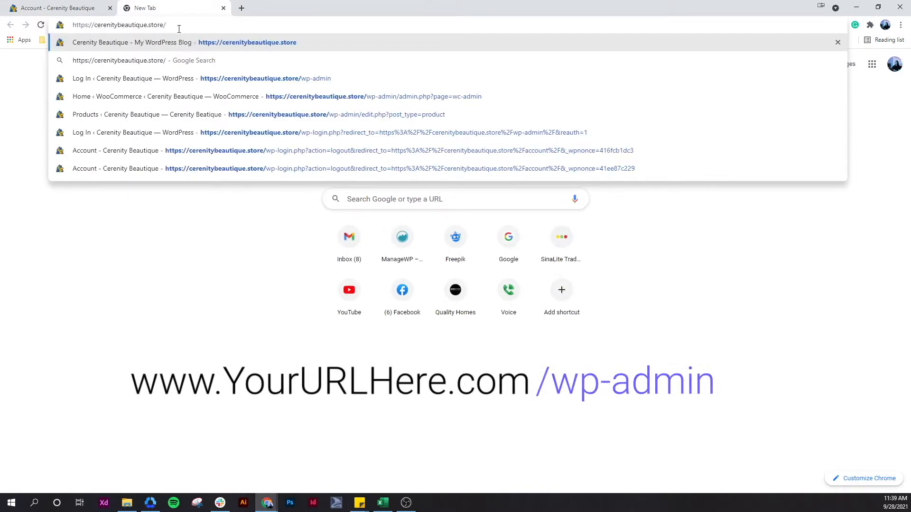
text(wp)
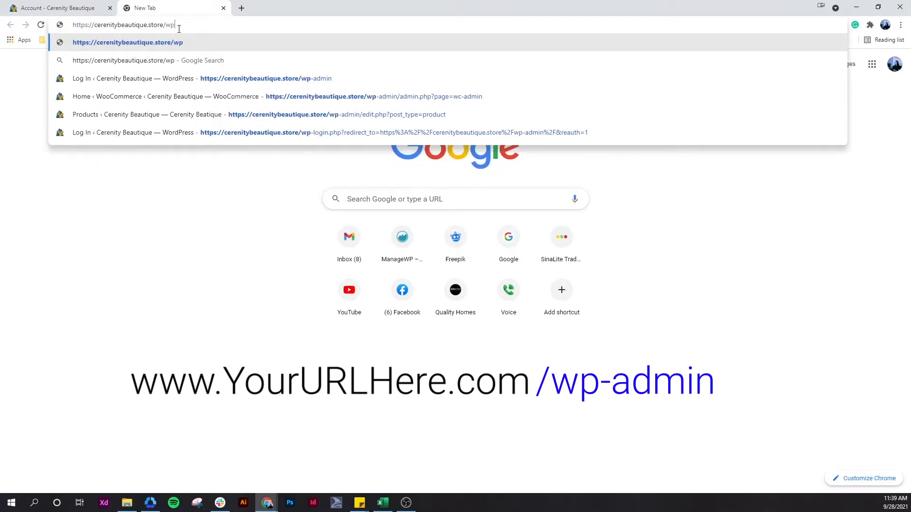
text(-admin)
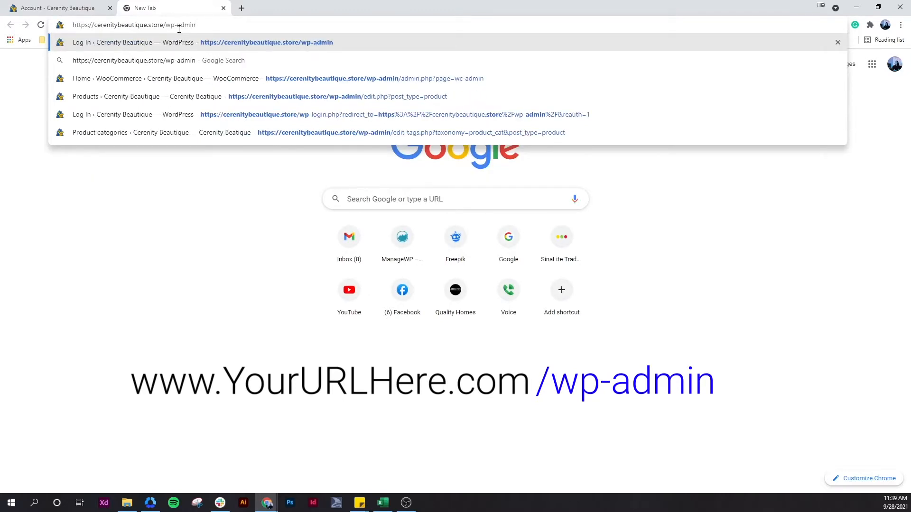
key(Return)
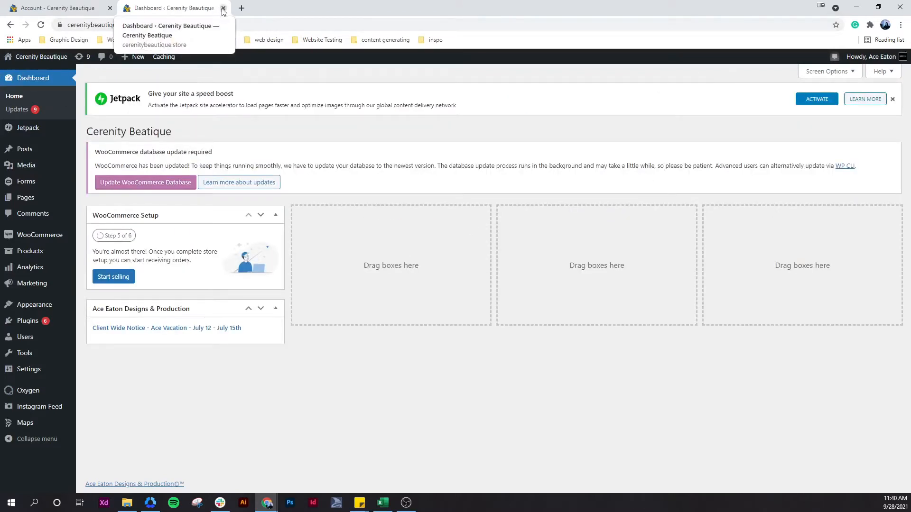
click(71, 8)
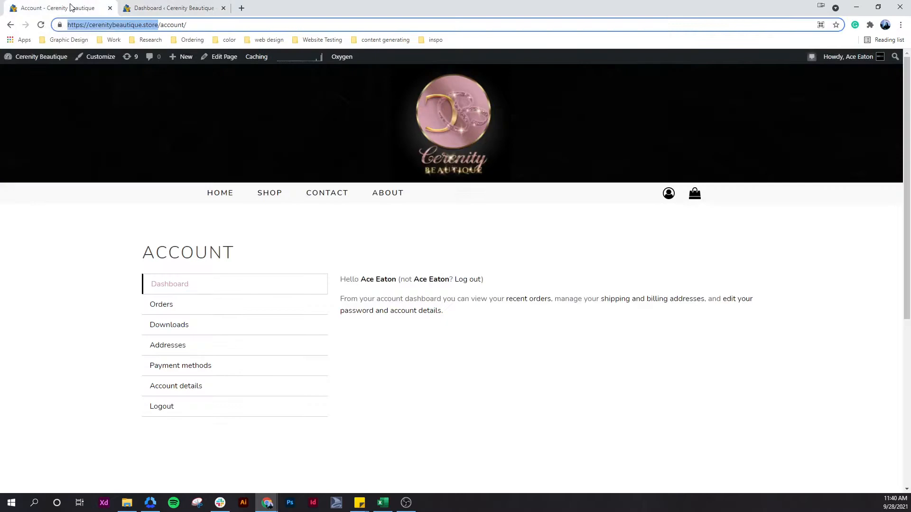
click(150, 5)
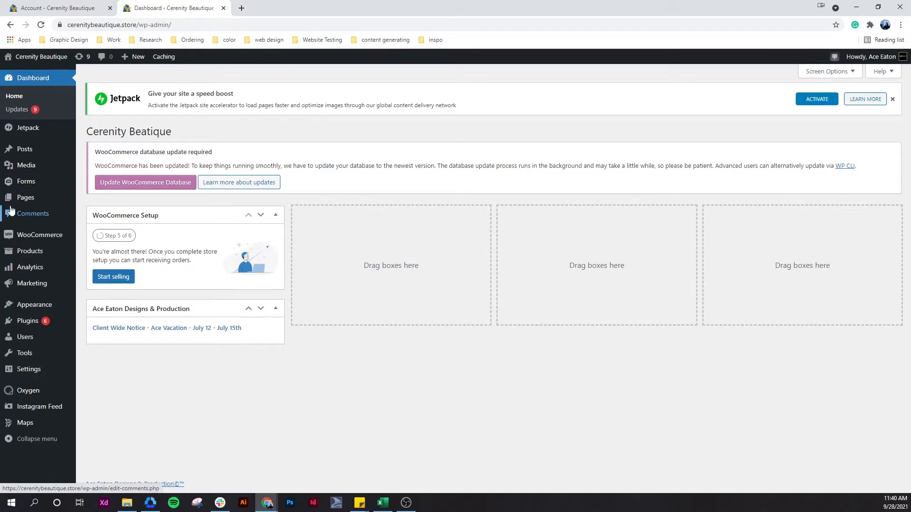
Step: Open the WooCommerce shipping zone settings from the store setup checklist
mouse_move(33, 257)
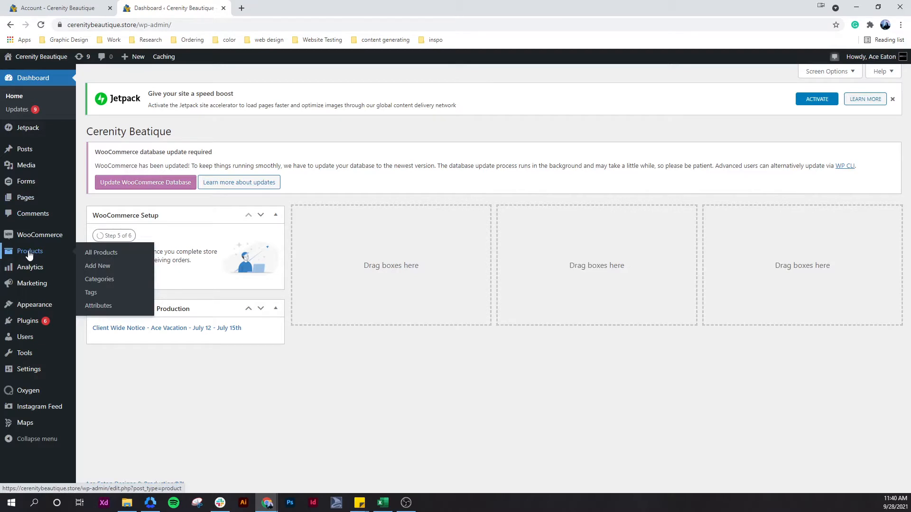
click(31, 243)
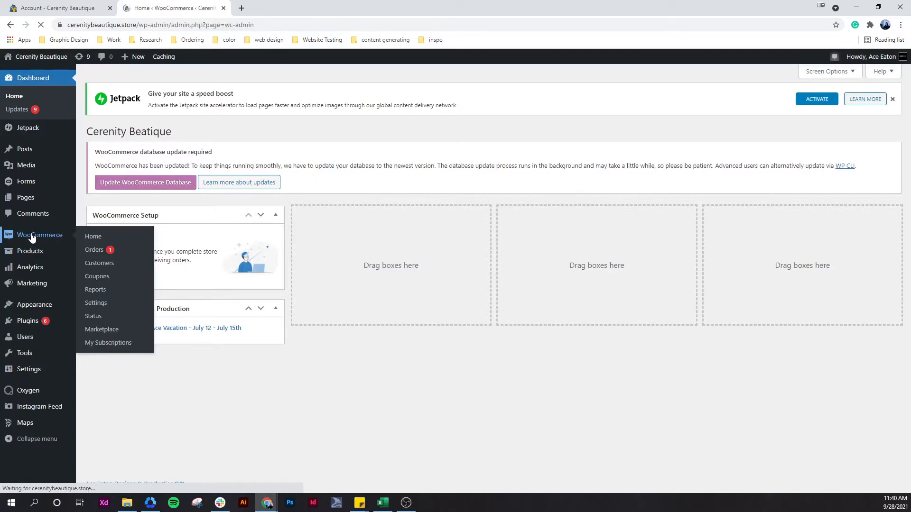
scroll(378, 313, down, 1)
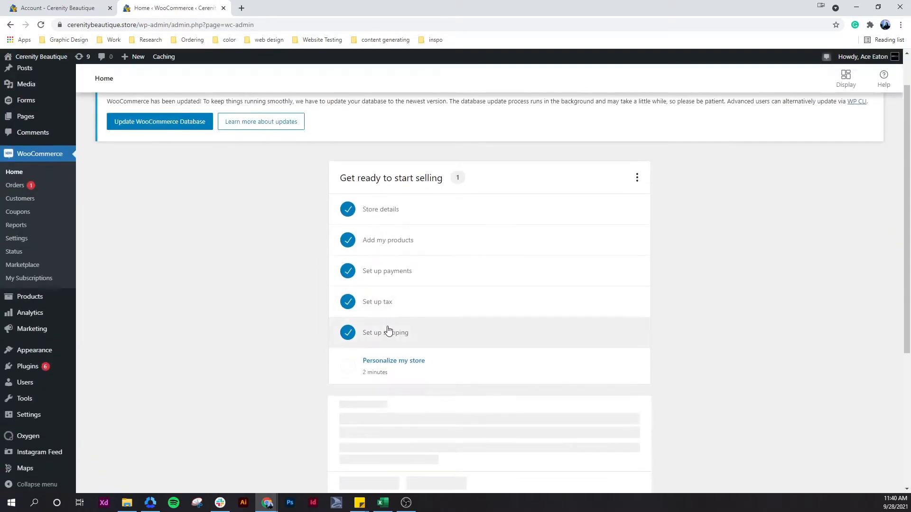
click(388, 333)
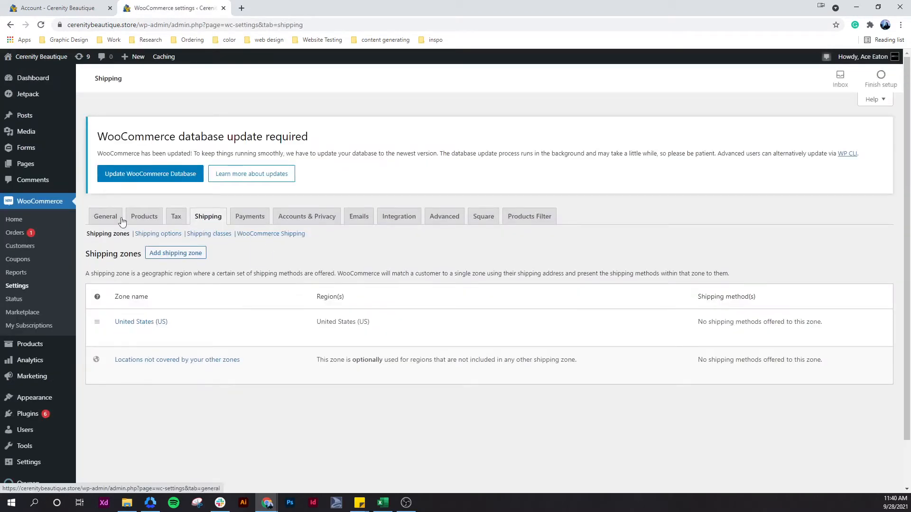
click(40, 211)
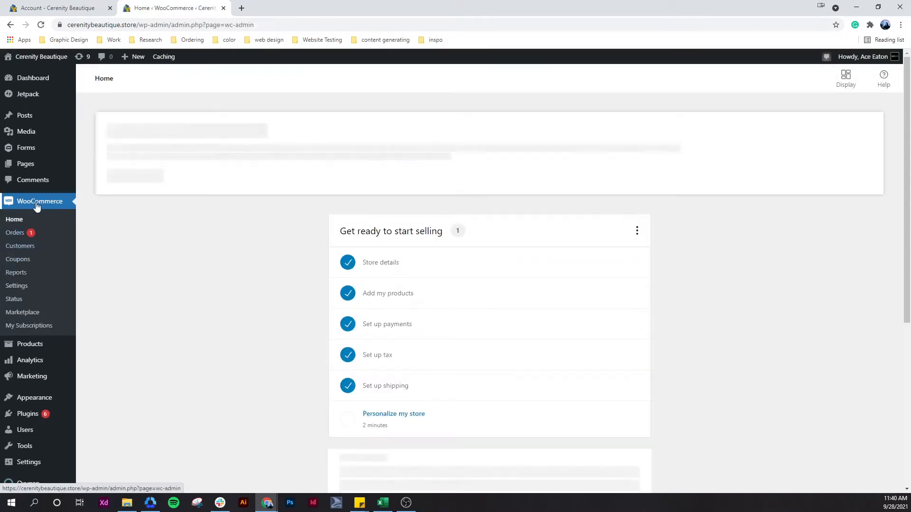
click(372, 388)
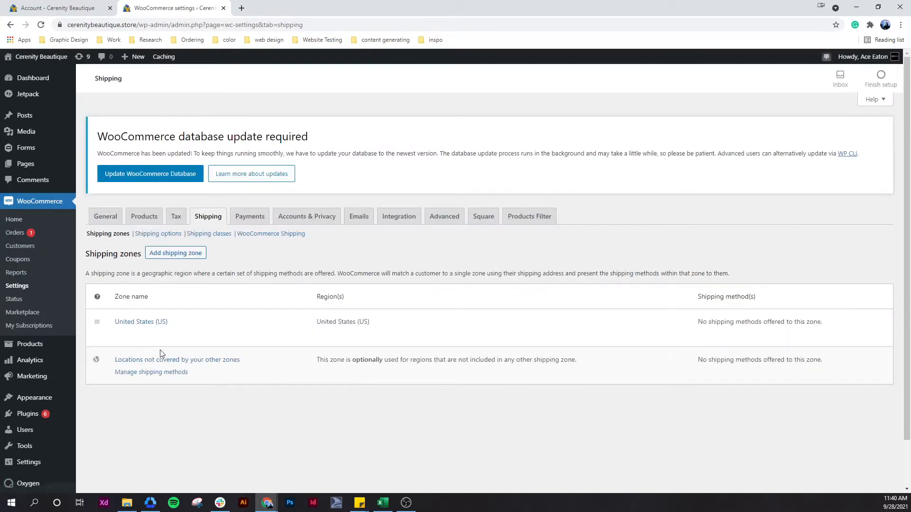
Step: Open the United States (US) shipping zone and review the available shipping method types without adding one
mouse_move(124, 331)
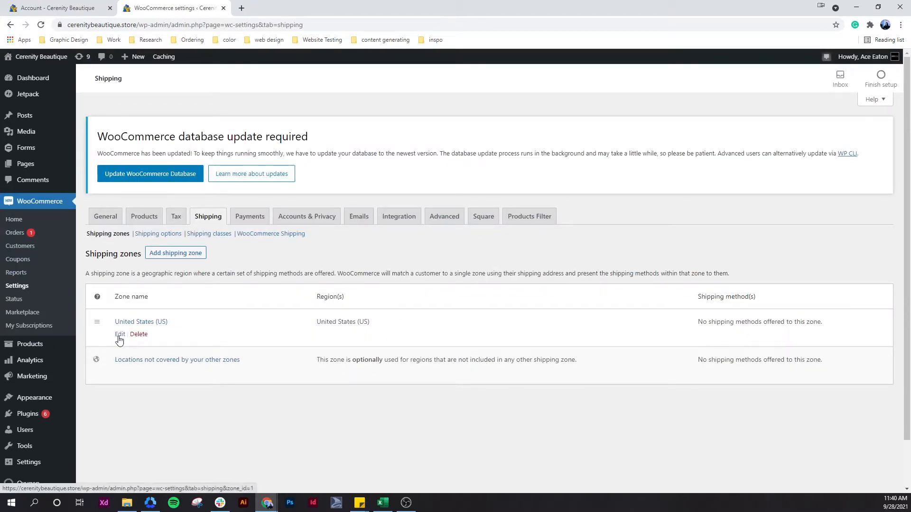
click(119, 335)
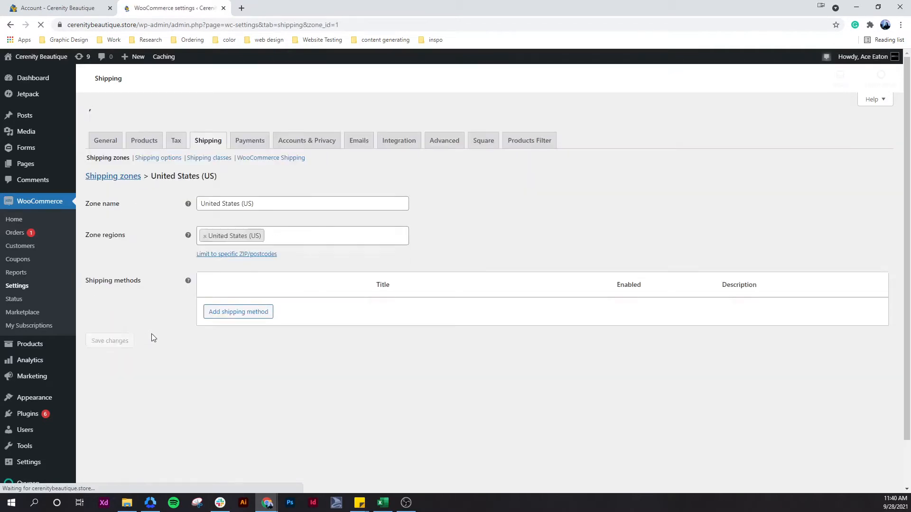
scroll(246, 343, down, 1)
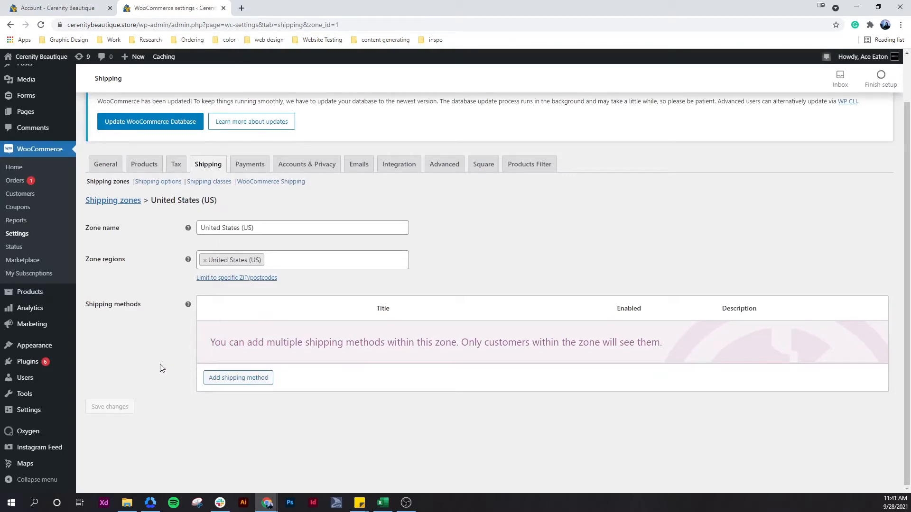
click(261, 379)
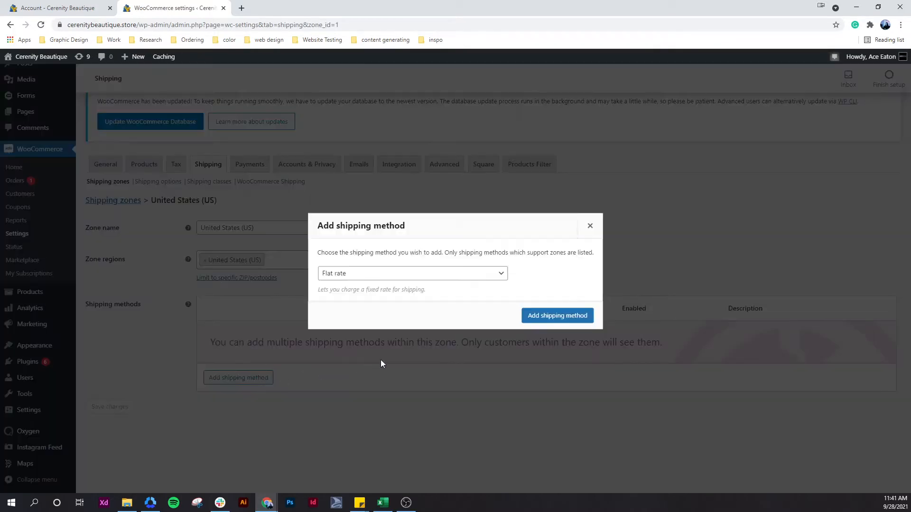
click(375, 278)
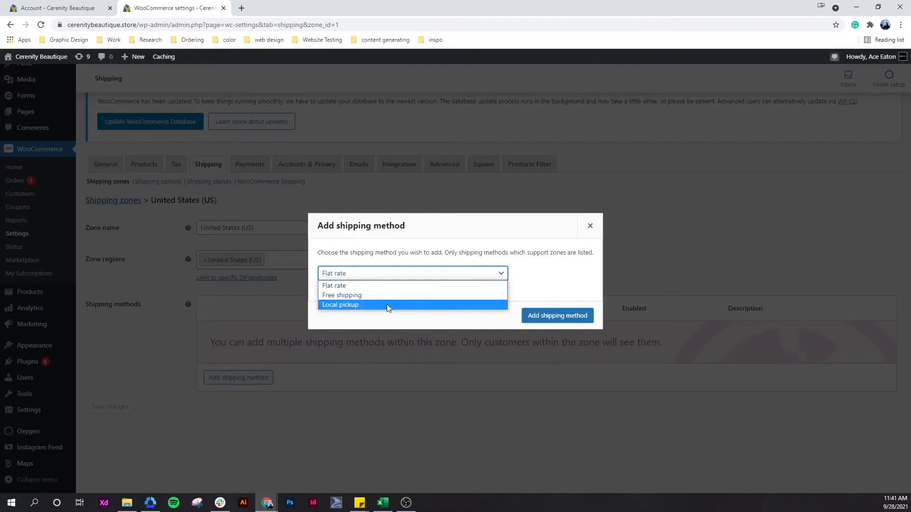
click(589, 226)
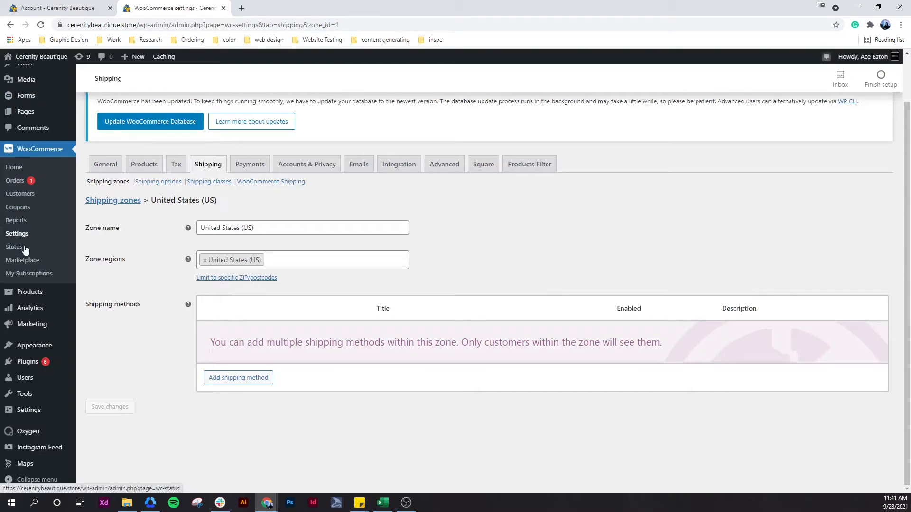
Step: Open the full product list and search it for "cerenity"
click(27, 294)
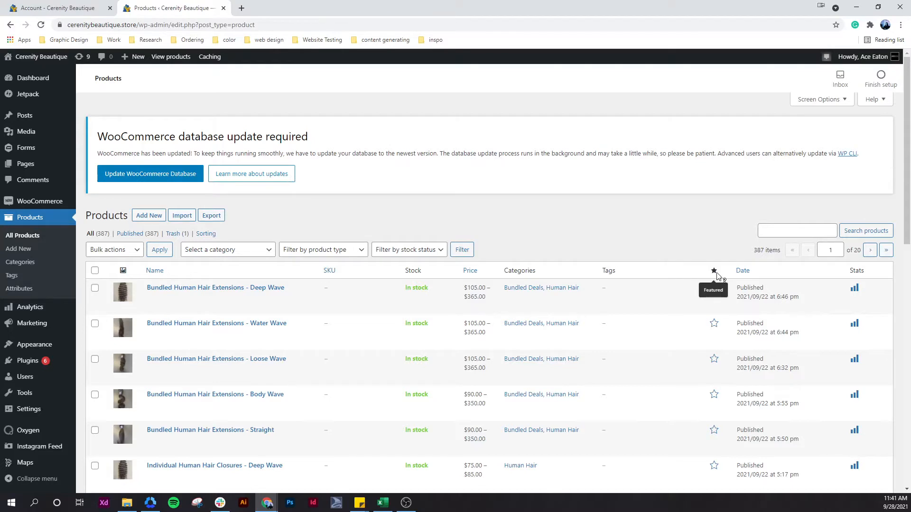
scroll(718, 276, down, 1)
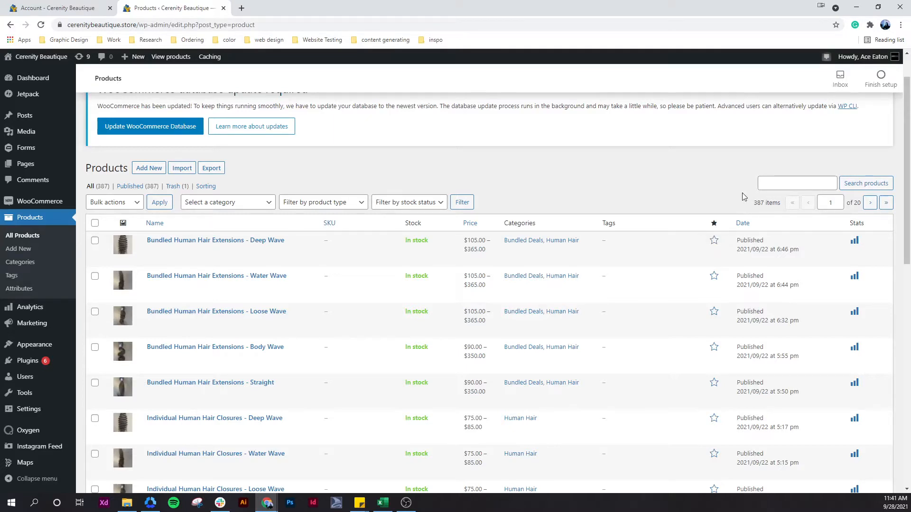
click(783, 189)
text(cer)
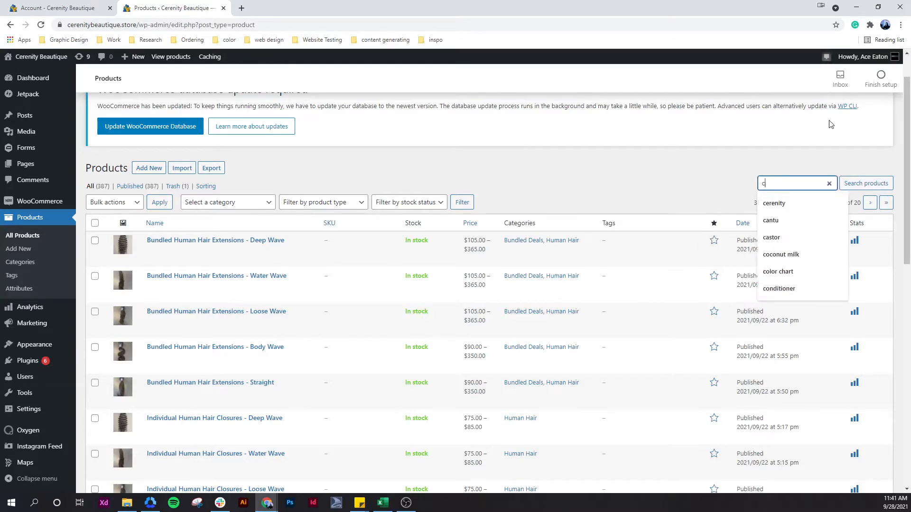
text(enity)
key(Return)
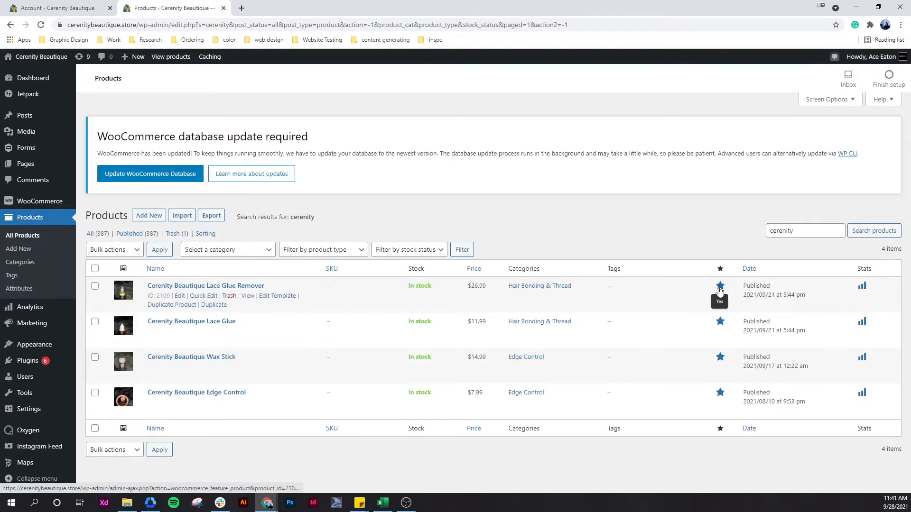
Step: Turn the featured status of Cerenity Beautique Lace Glue Remover off and back on
click(720, 287)
click(721, 287)
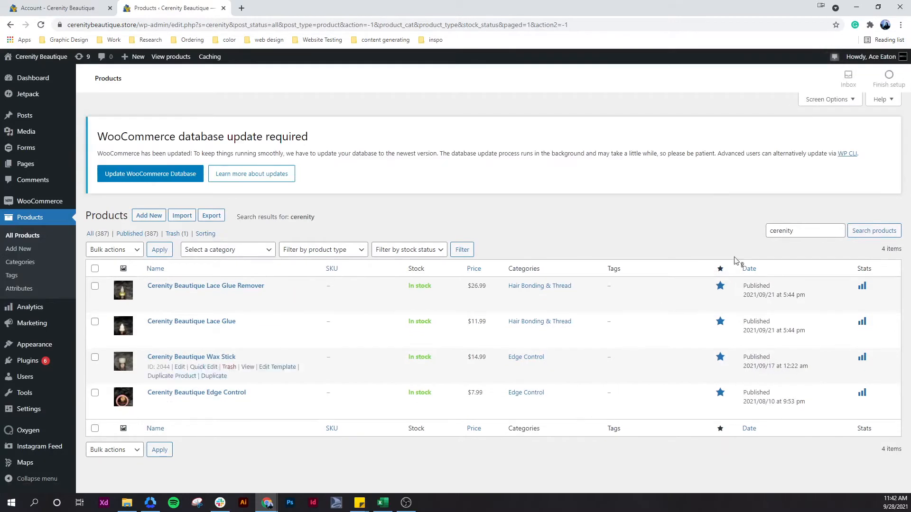
Step: Clear the product search and mark Bundled Human Hair Extensions - Loose Wave as featured
double_click(841, 231)
key(BackSpace)
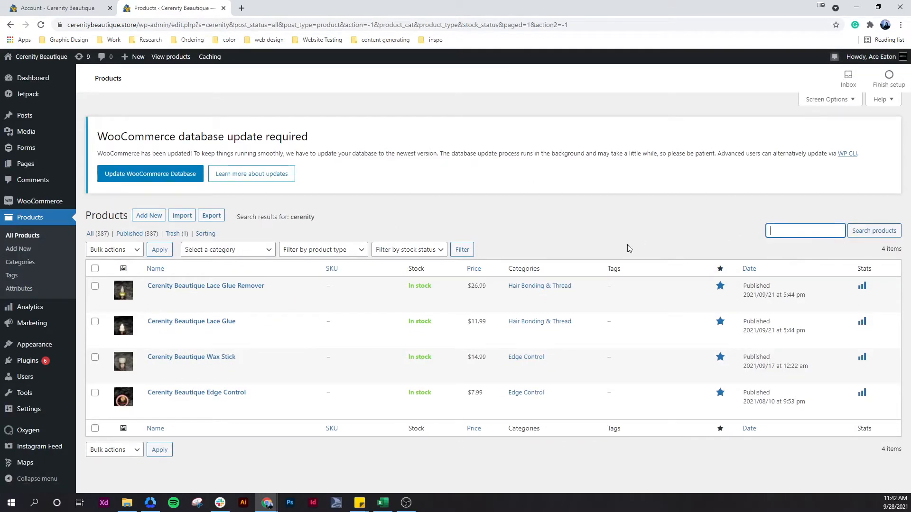
click(876, 231)
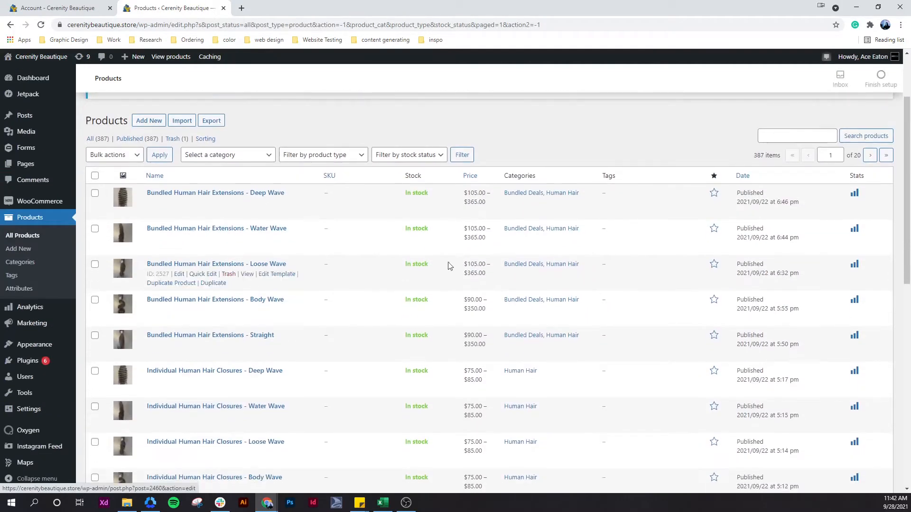
click(714, 268)
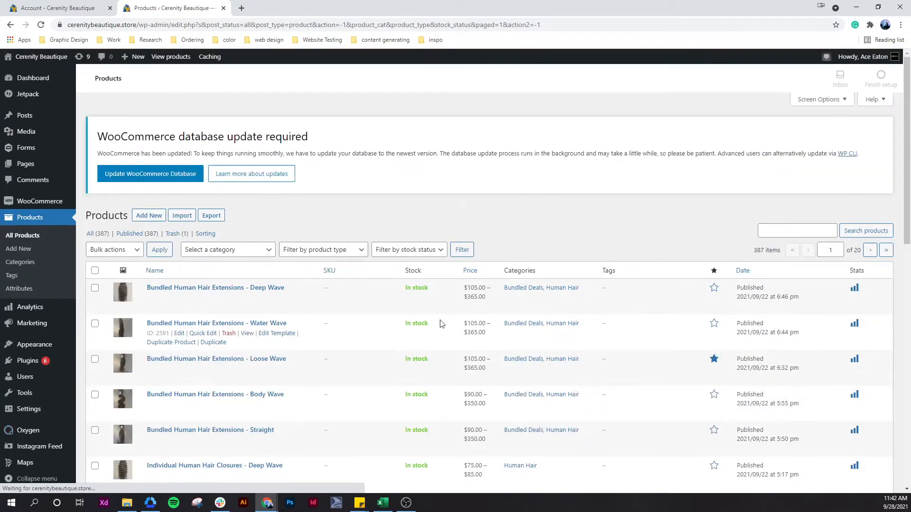
Step: Open the storefront home page and check which products its Featured section shows
click(57, 4)
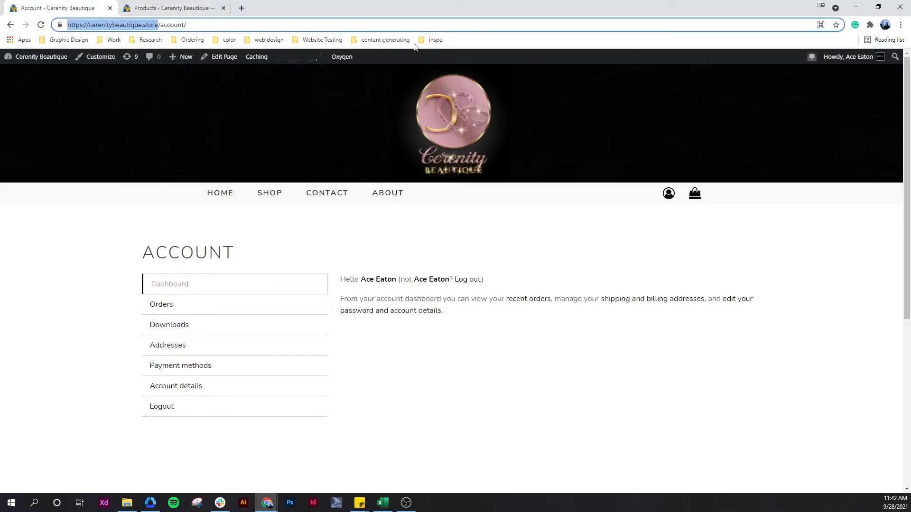
click(227, 190)
scroll(450, 308, down, 8)
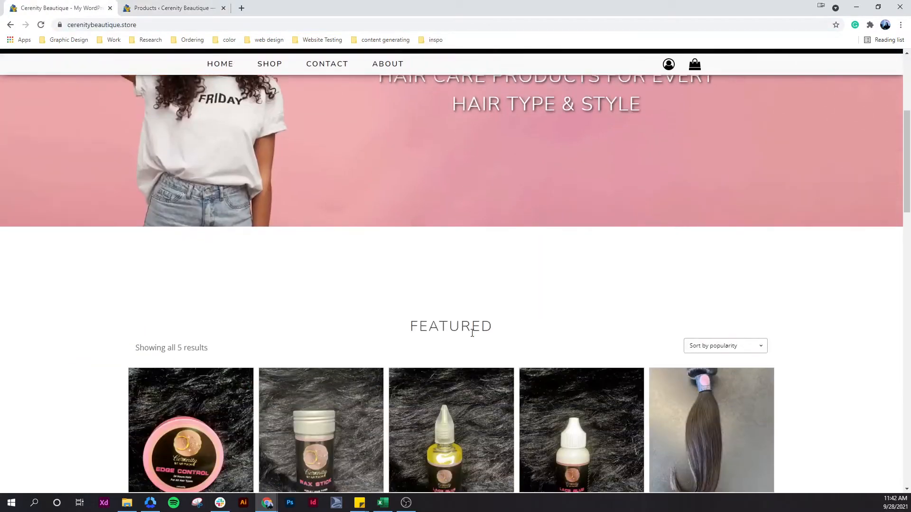
scroll(472, 332, down, 1)
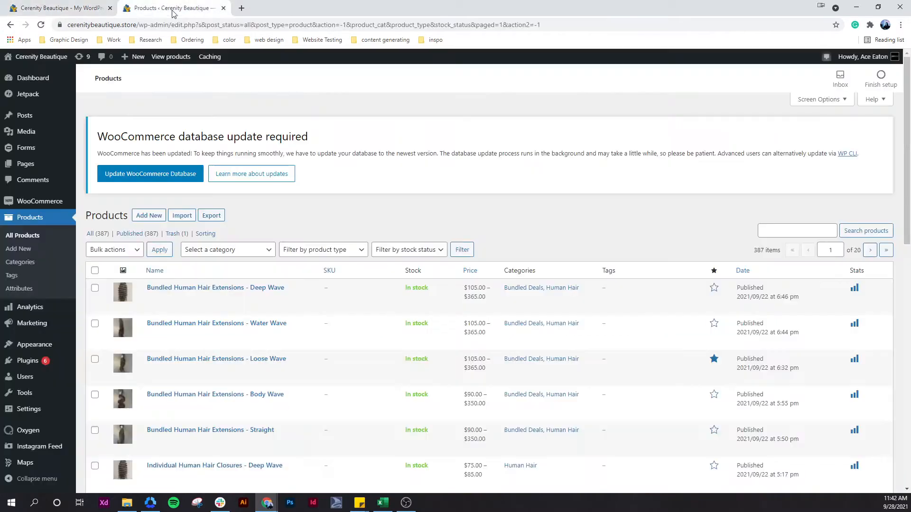
Step: Return to the admin product list and remove Bundled Human Hair Extensions - Loose Wave from the featured products
key(ctrl+Tab)
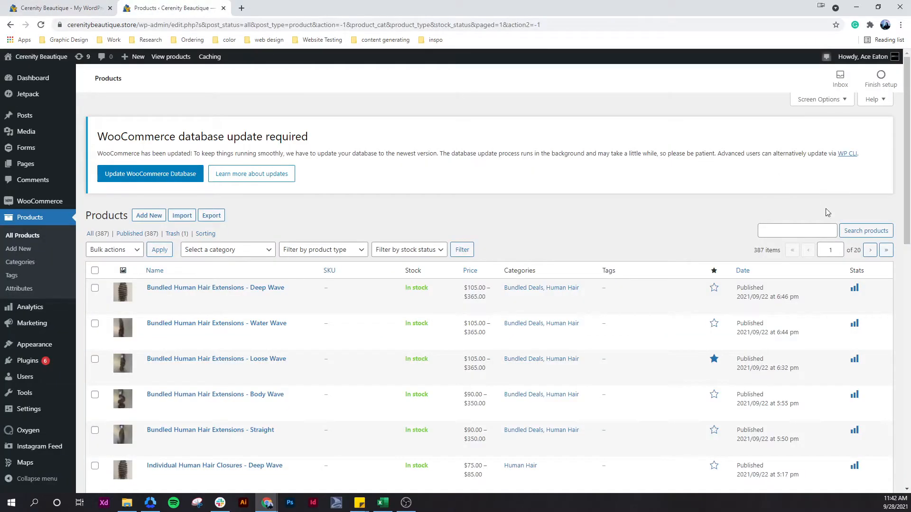
click(713, 362)
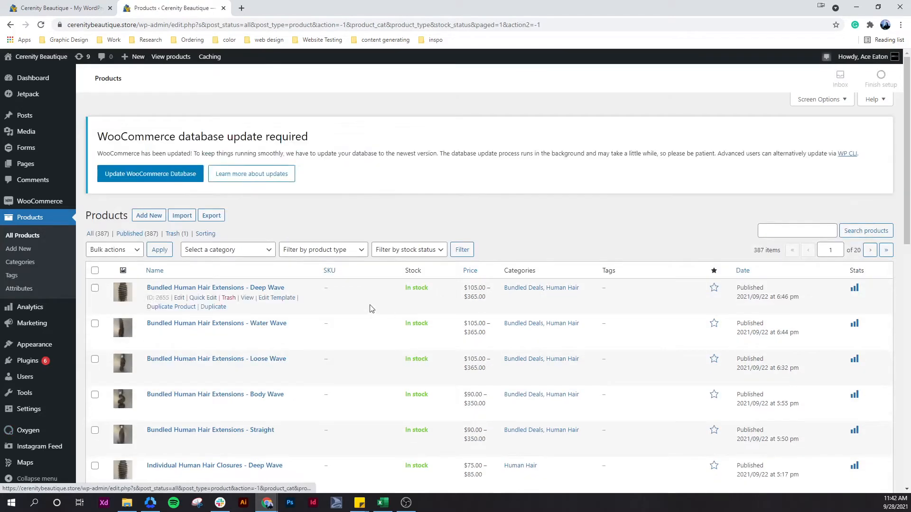
scroll(372, 309, down, 3)
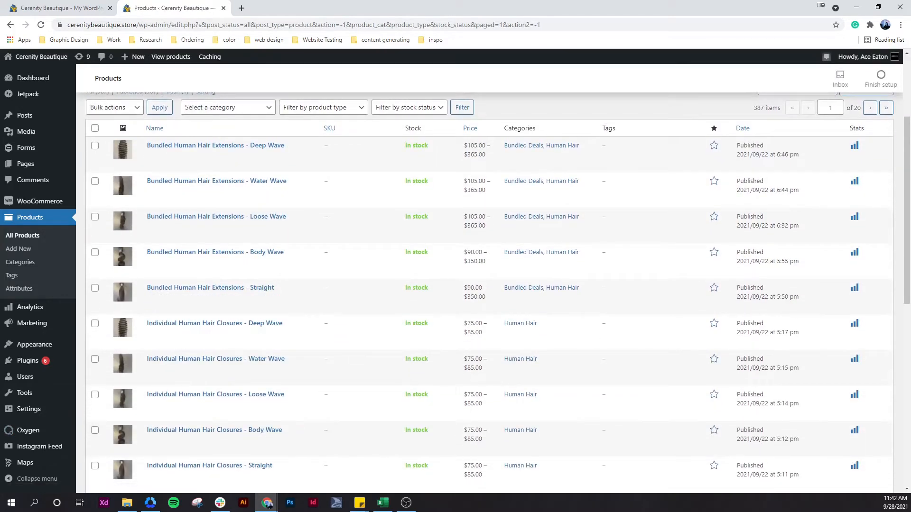
scroll(763, 240, up, 3)
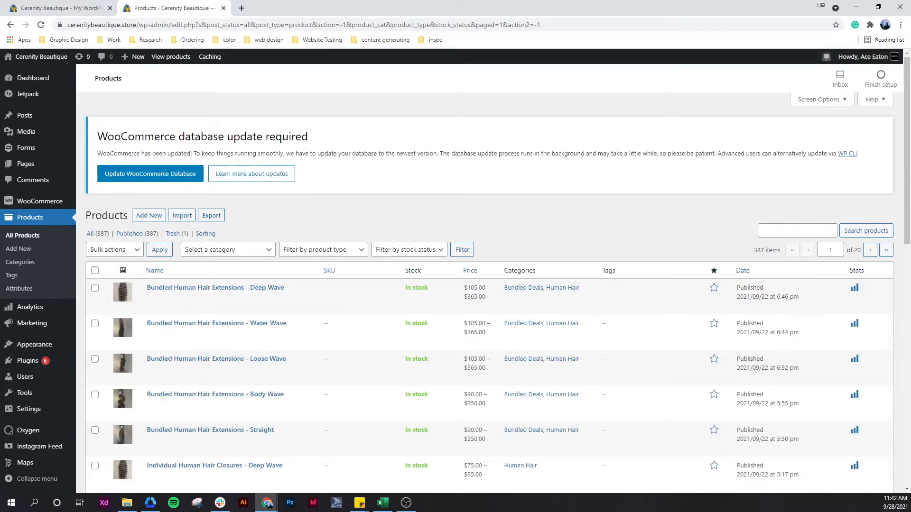
scroll(488, 284, down, 1)
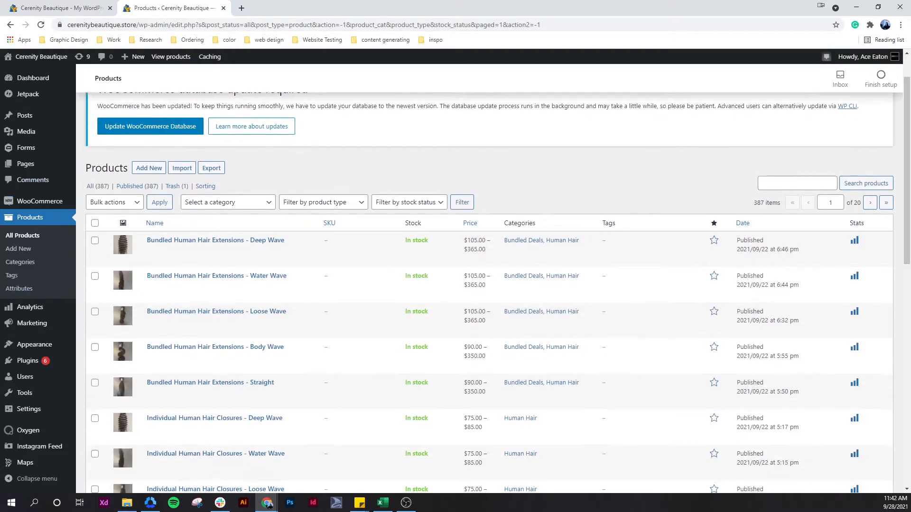
key(alt+Tab)
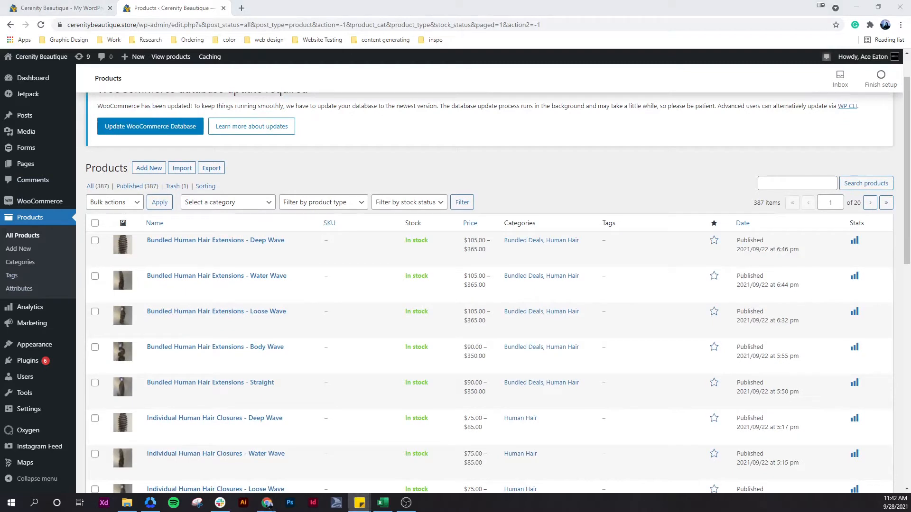
Step: Open the product categories page and review the list of existing categories
click(29, 264)
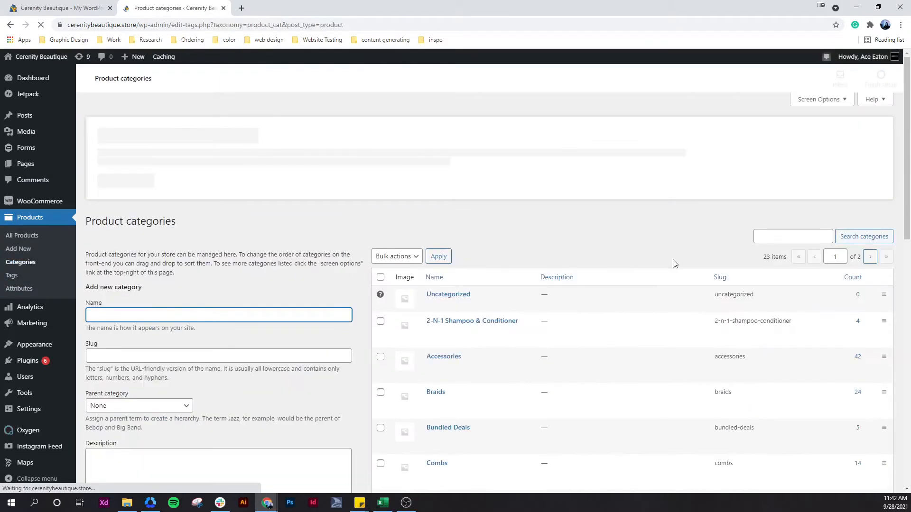
scroll(627, 268, down, 1)
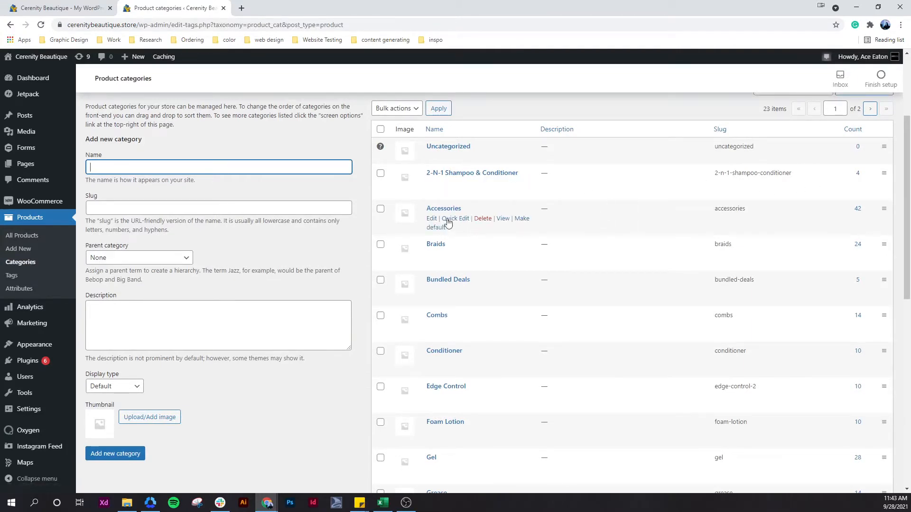
scroll(778, 237, down, 8)
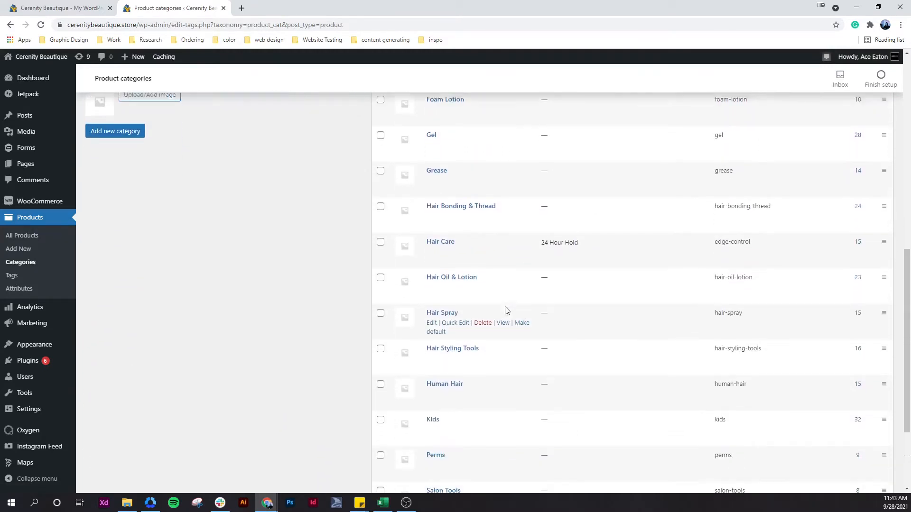
scroll(468, 392, up, 6)
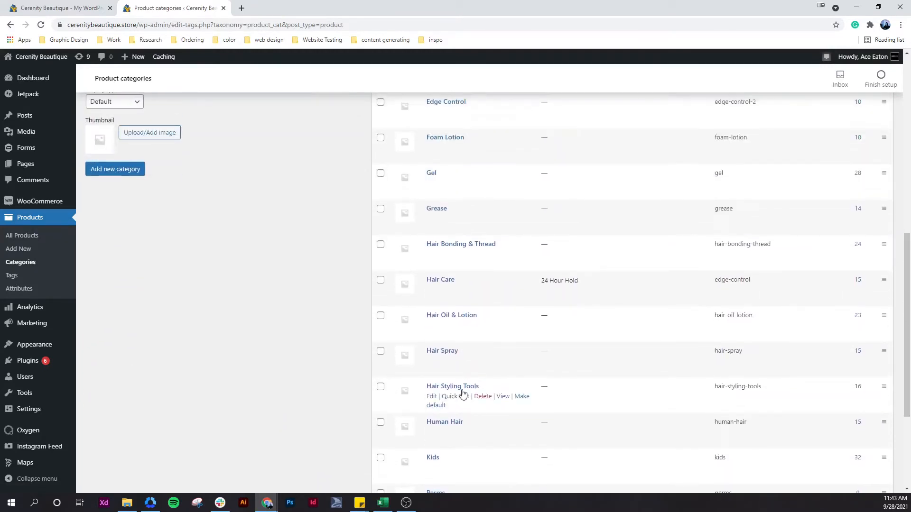
scroll(469, 396, up, 5)
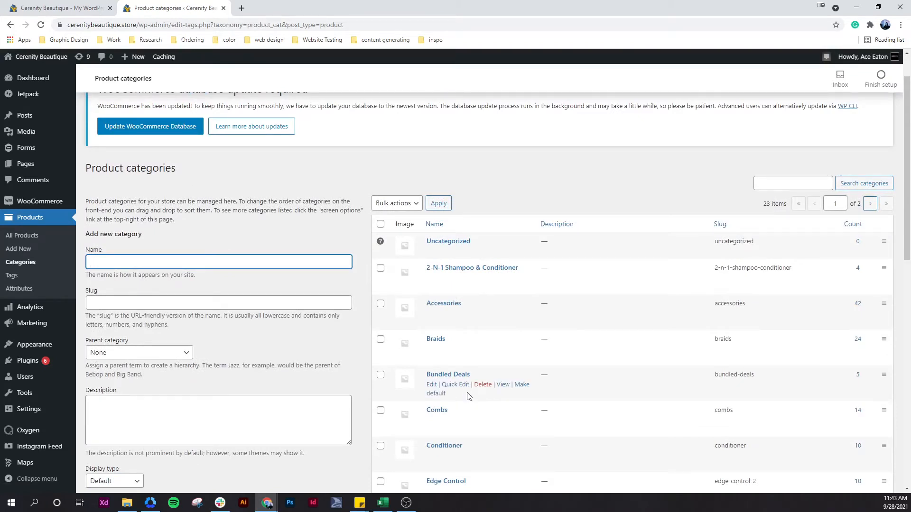
Step: Return to the full product list and look through the products on its first page
mouse_move(12, 170)
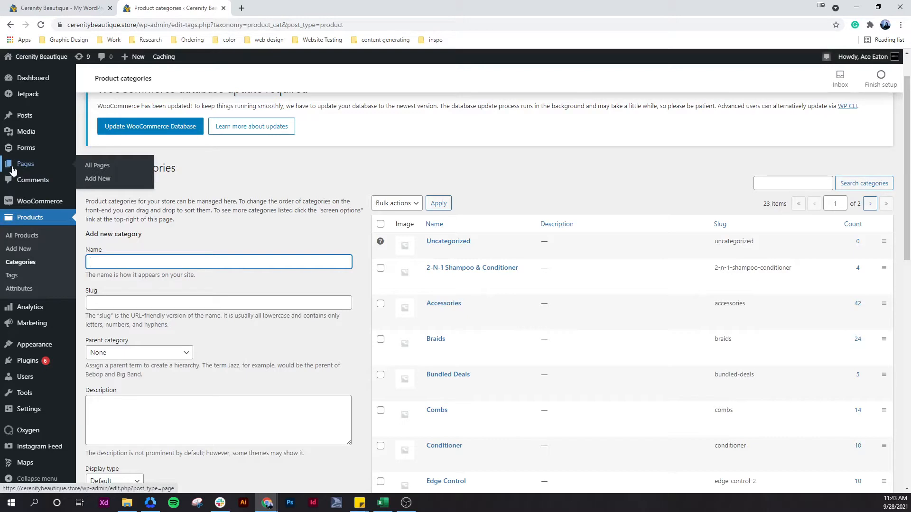
click(35, 223)
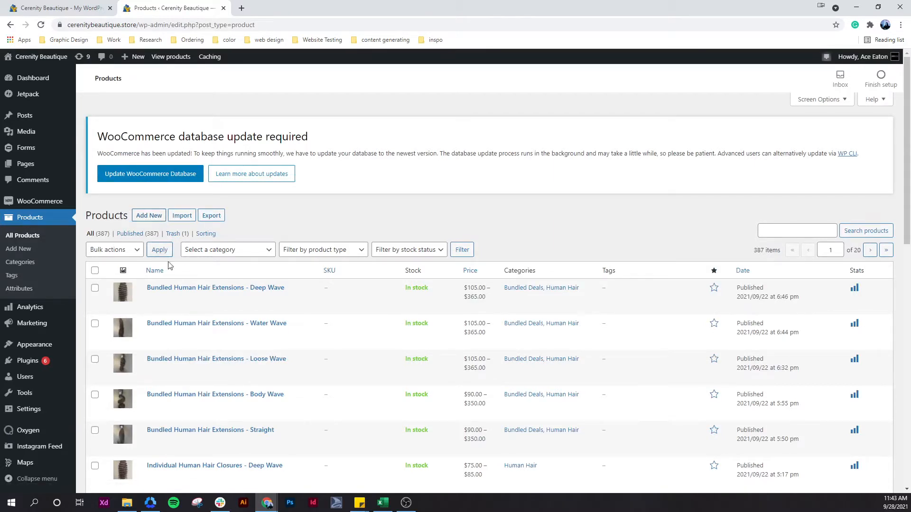
scroll(218, 265, down, 4)
scroll(219, 265, down, 7)
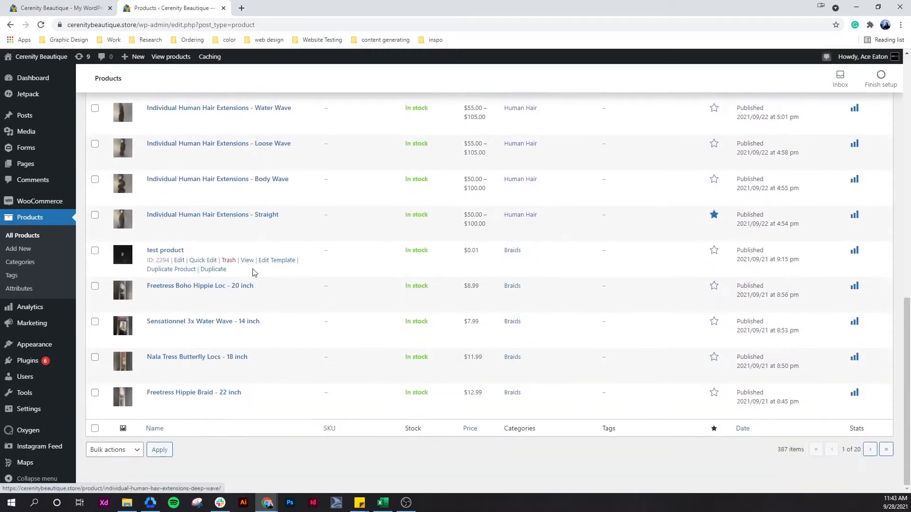
scroll(254, 273, down, 1)
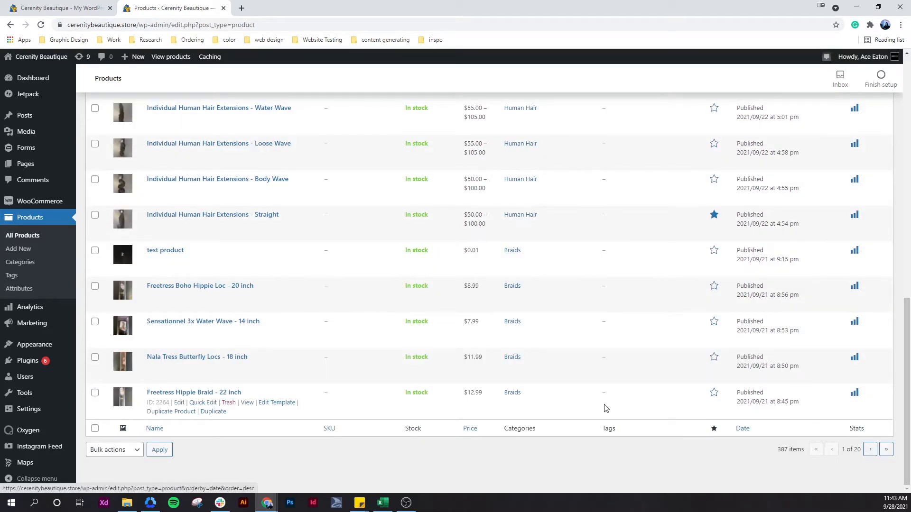
scroll(604, 458, up, 12)
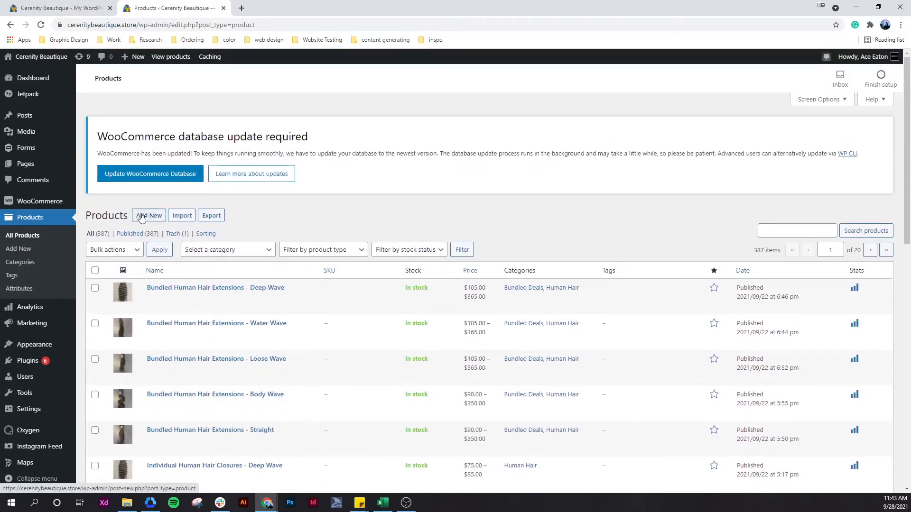
Step: Start adding a new product and name it "Single Test Product"
click(143, 218)
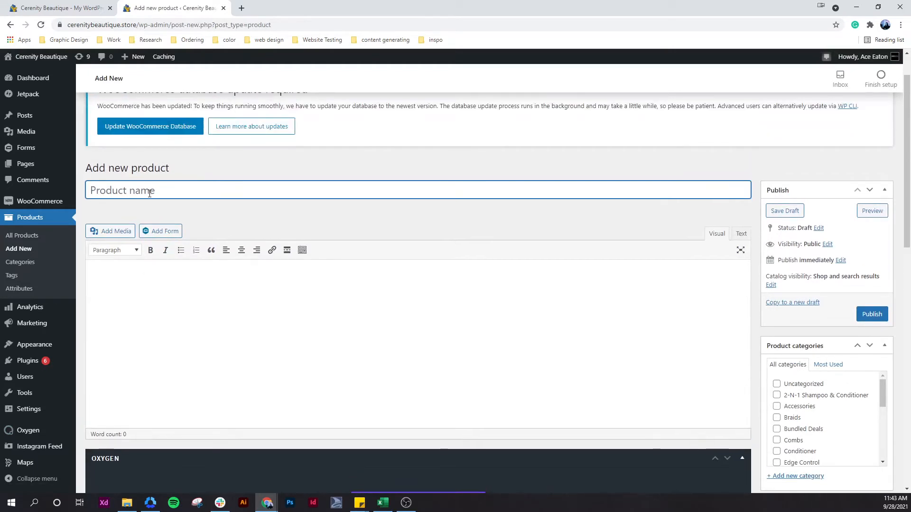
text(S)
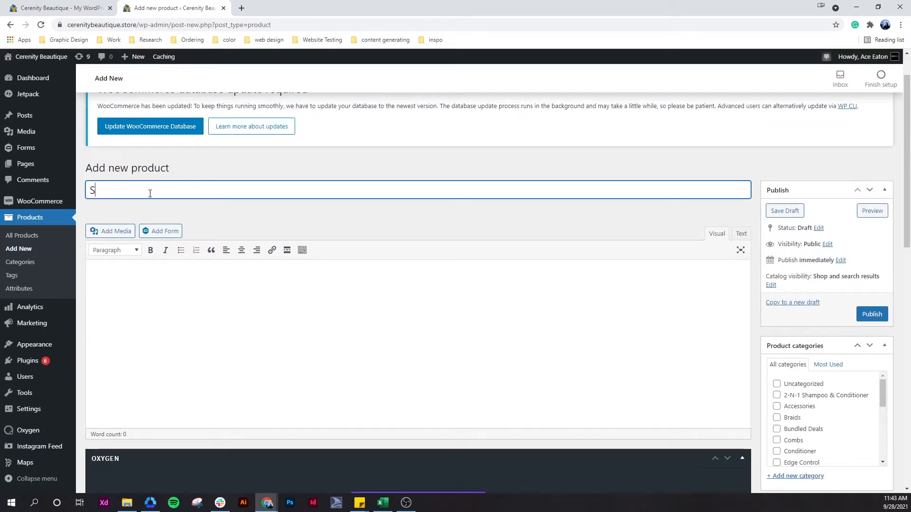
text(ingle Test)
click(137, 275)
Step: Assign the new product to the Gel category
scroll(173, 280, down, 2)
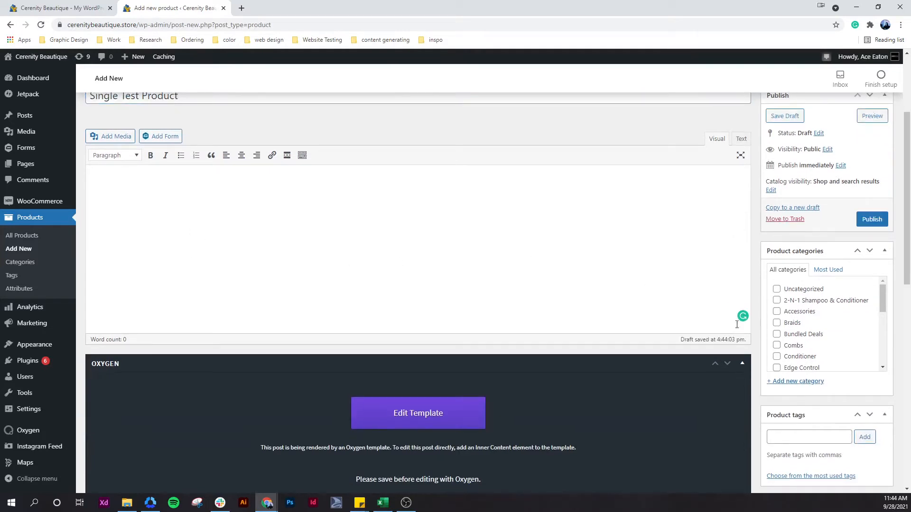
scroll(781, 301, down, 1)
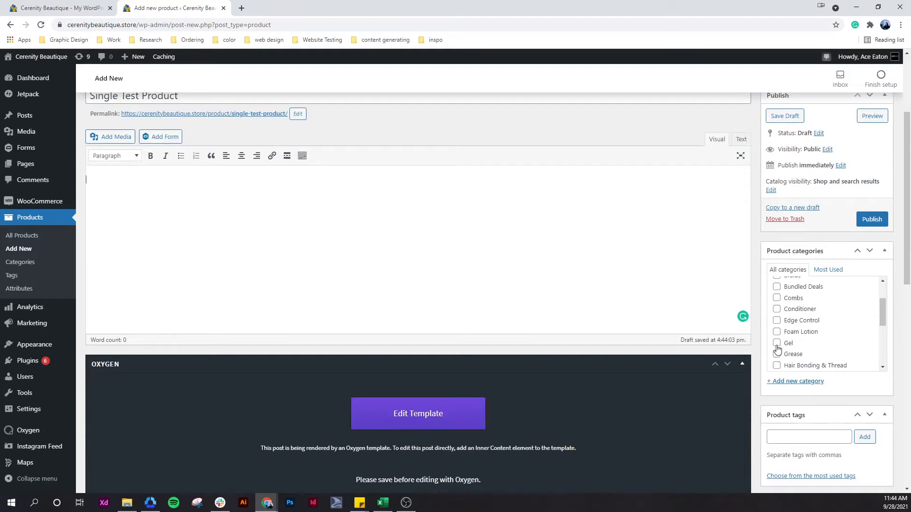
click(777, 344)
scroll(214, 252, down, 2)
scroll(214, 252, up, 2)
scroll(213, 252, down, 2)
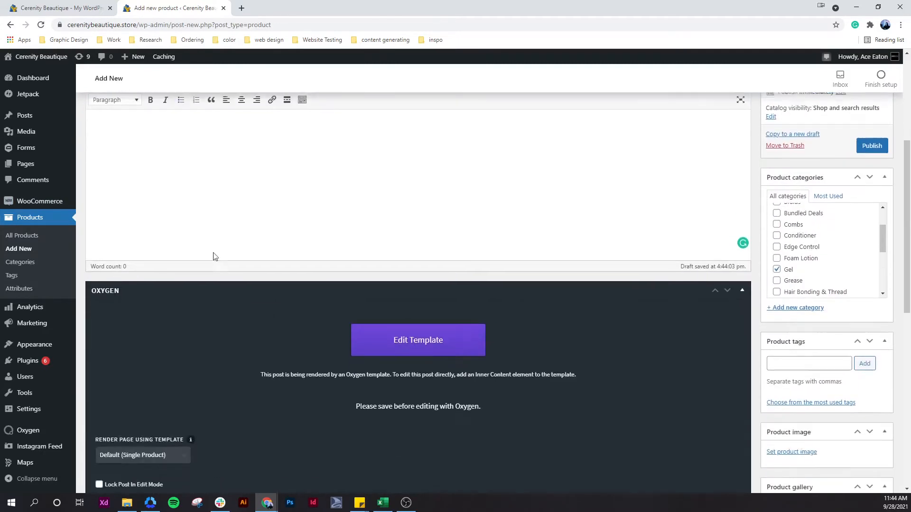
Step: Check the additional information on the storefront's Edge Control product page, and enter "12fl oz" as the new product's short description
scroll(214, 257, down, 10)
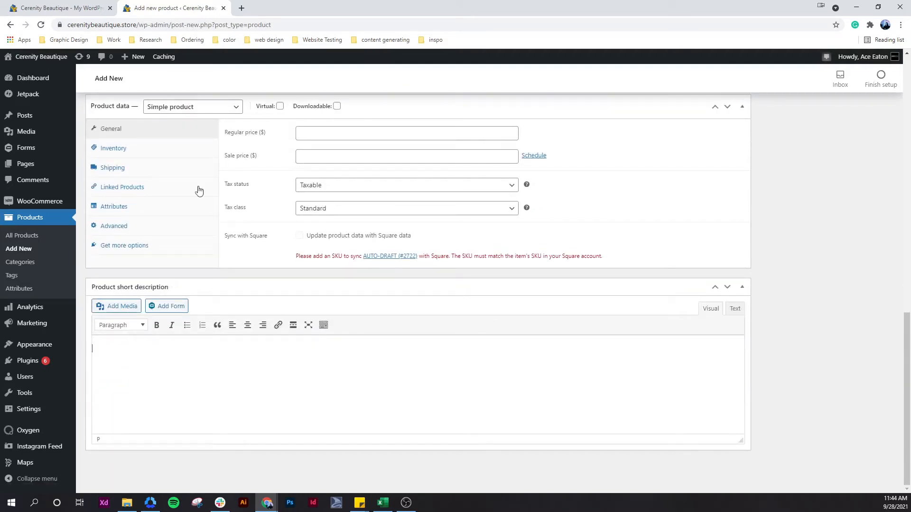
click(40, 9)
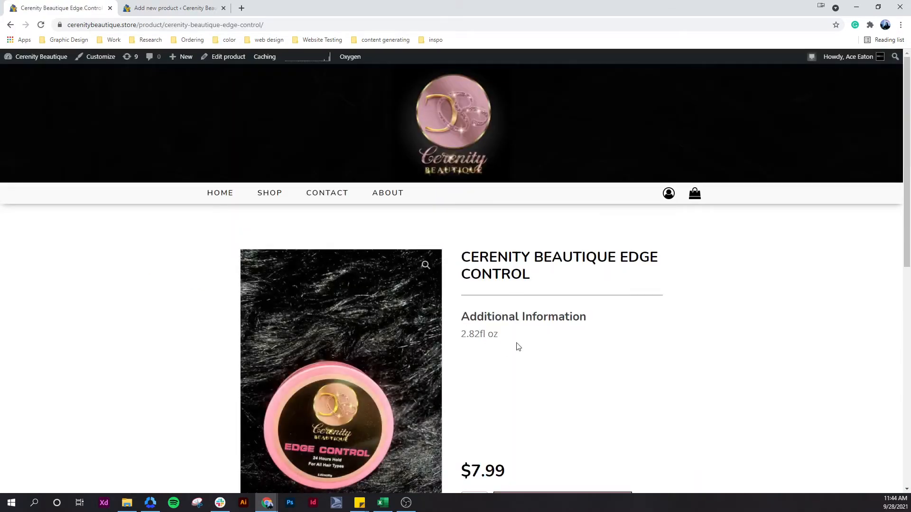
drag(518, 347, 462, 335)
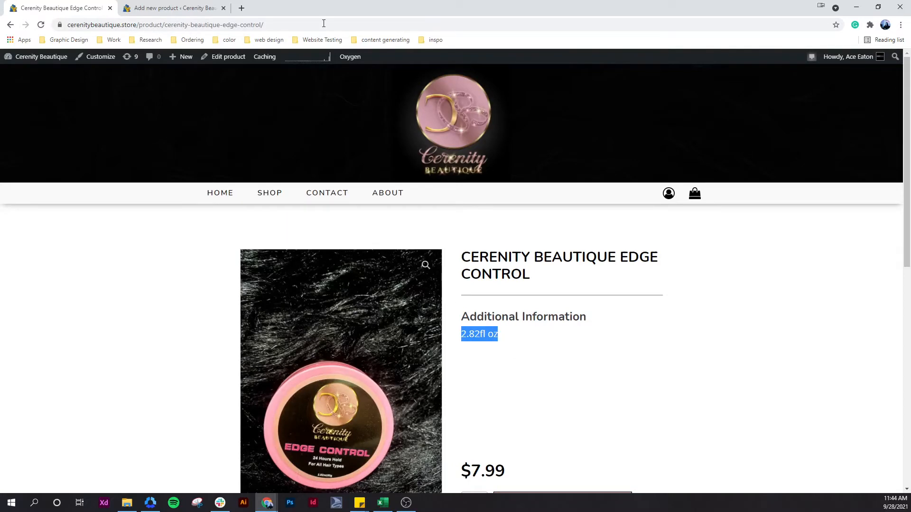
click(175, 8)
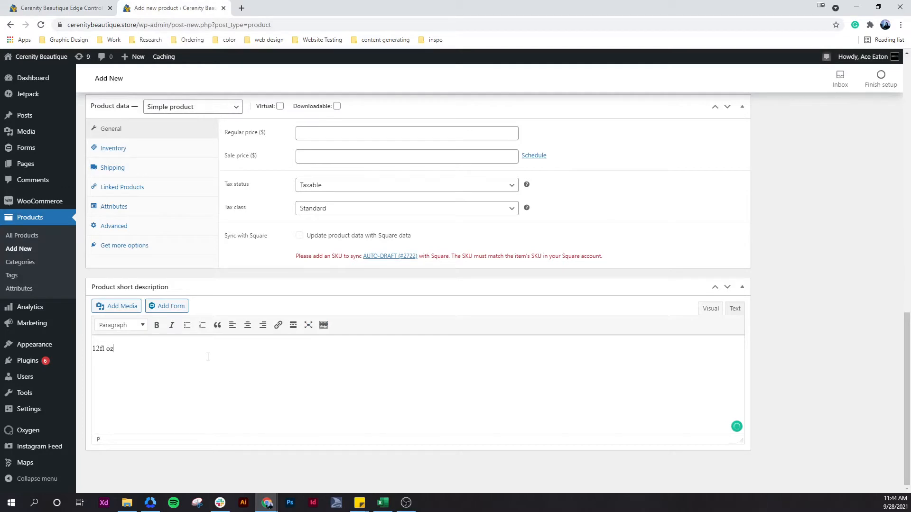
Step: Start setting the product image for the new product by choosing to upload a file from the computer
scroll(358, 465, up, 8)
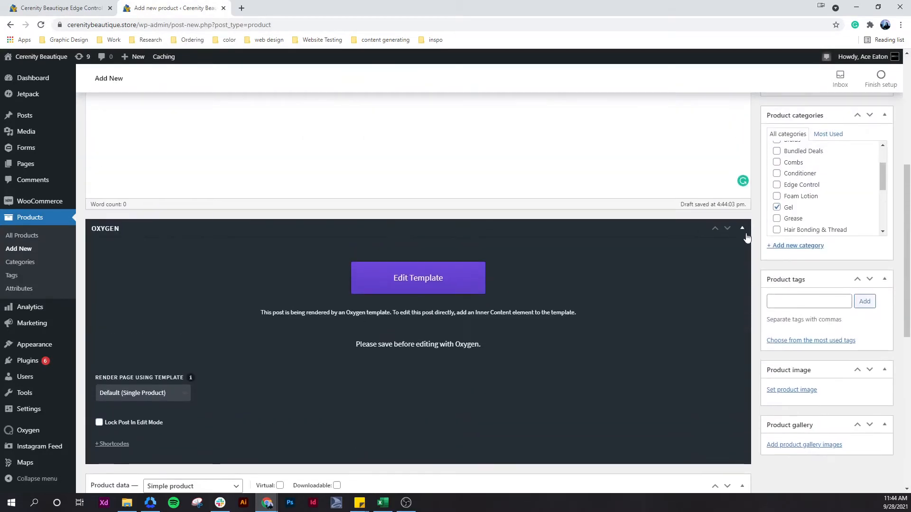
click(776, 207)
scroll(774, 366, down, 4)
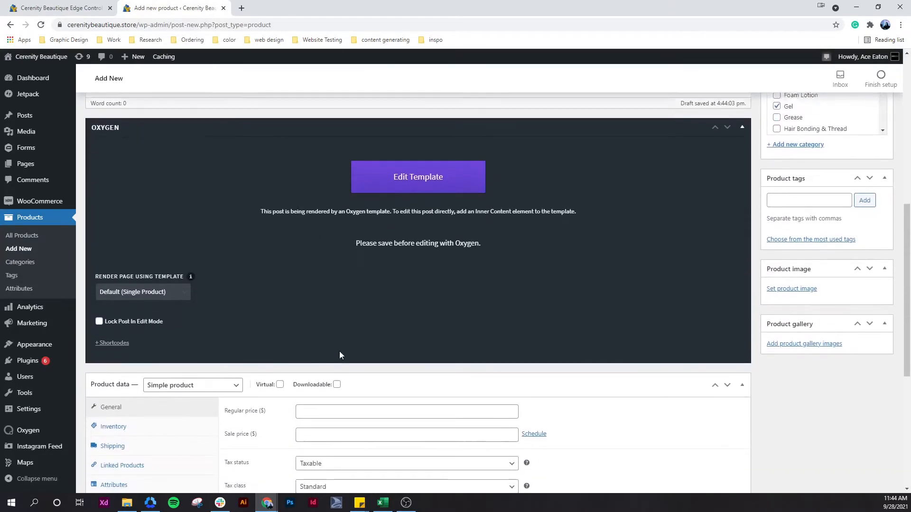
scroll(340, 351, up, 3)
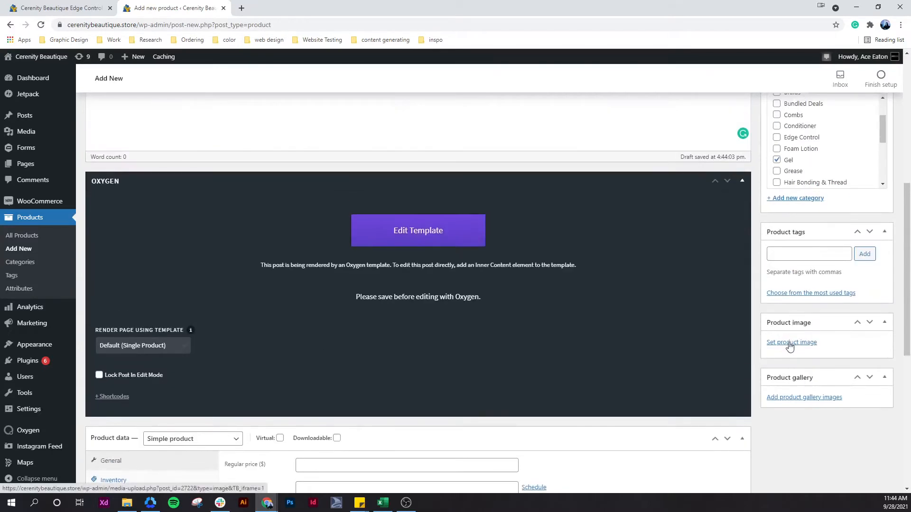
scroll(400, 427, down, 1)
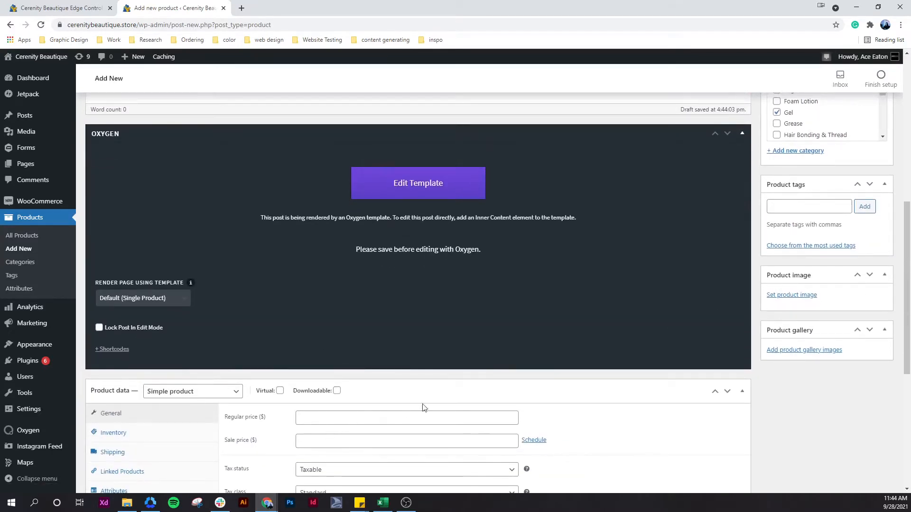
scroll(423, 407, down, 2)
click(804, 200)
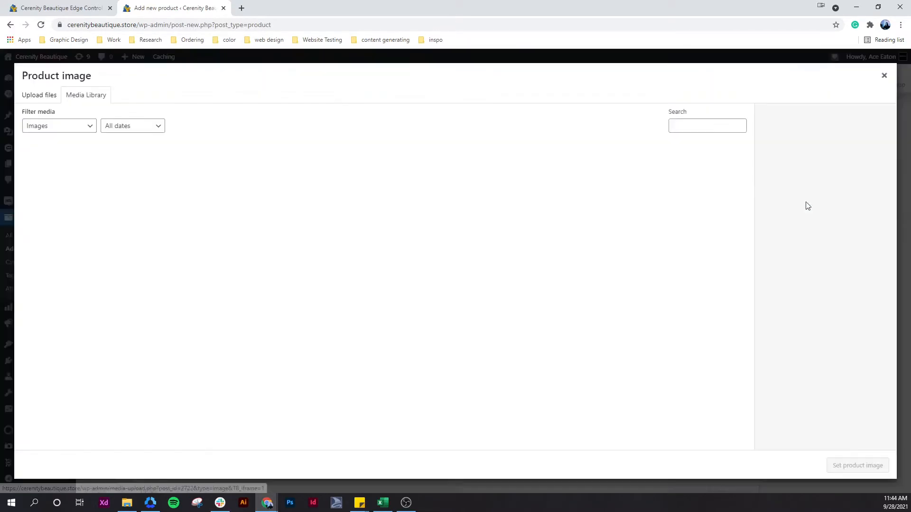
click(34, 97)
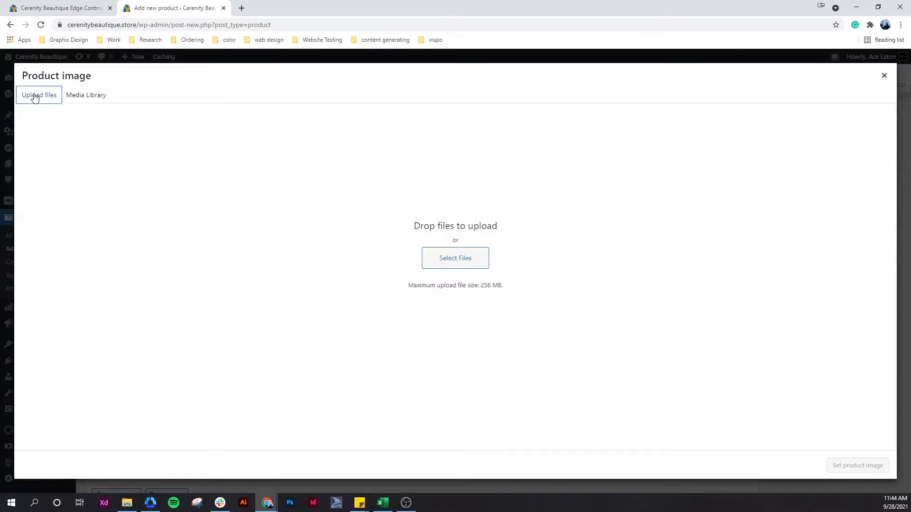
click(453, 260)
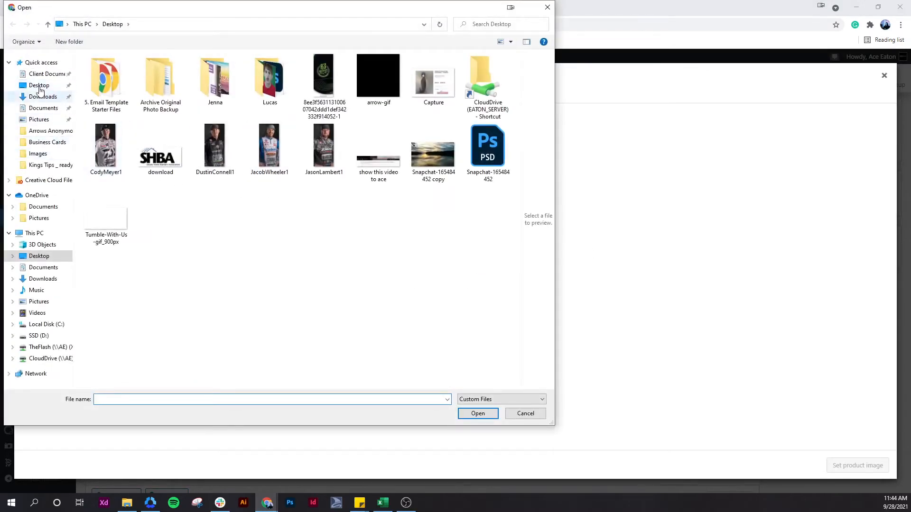
Step: Upload SingleTestUpload from the client's Cerenity Beautique > Product Images > test upload folder and set it as the product image
click(46, 74)
scroll(145, 160, down, 12)
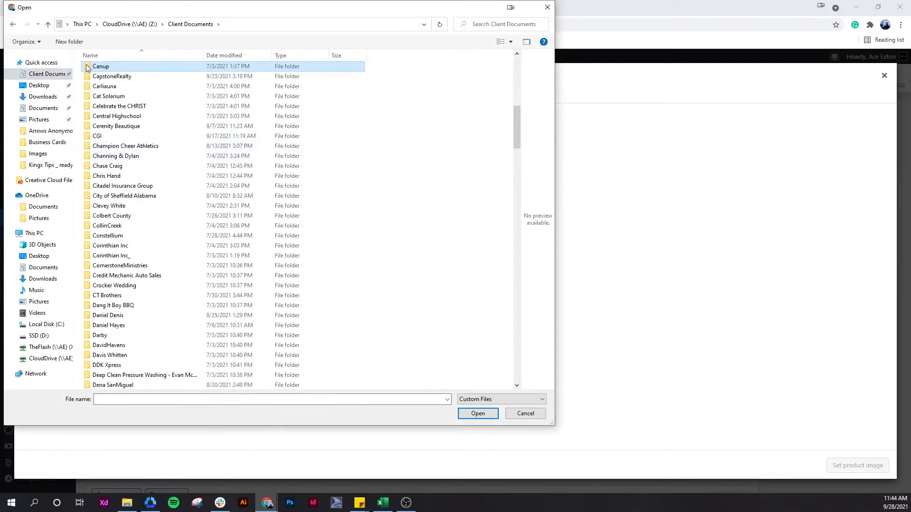
double_click(123, 120)
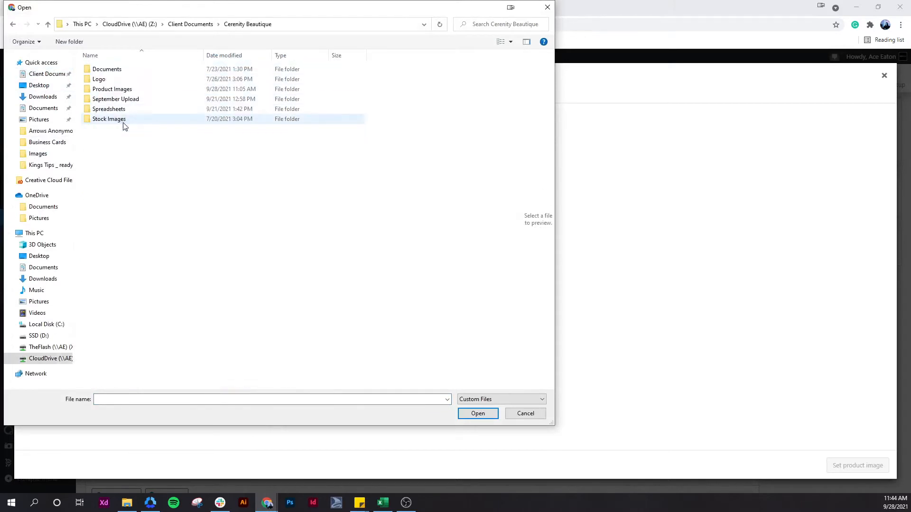
double_click(116, 99)
click(13, 25)
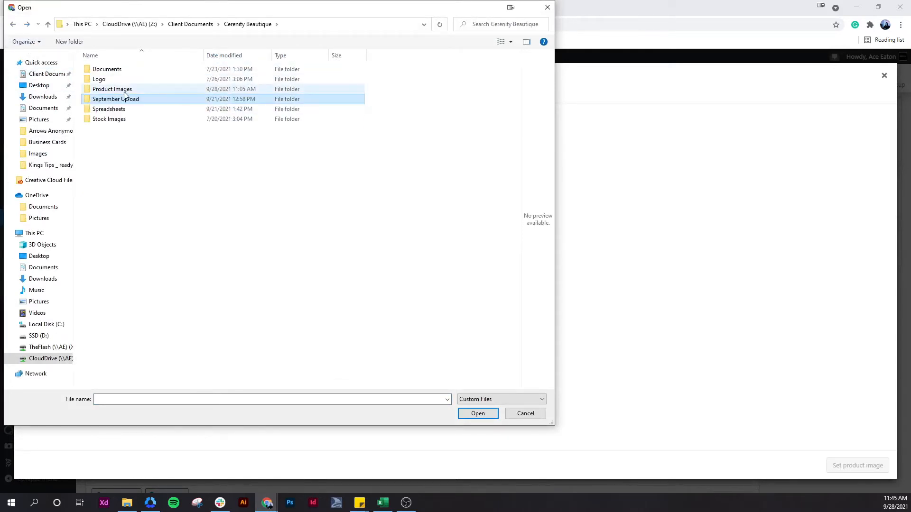
double_click(111, 88)
click(112, 80)
double_click(113, 80)
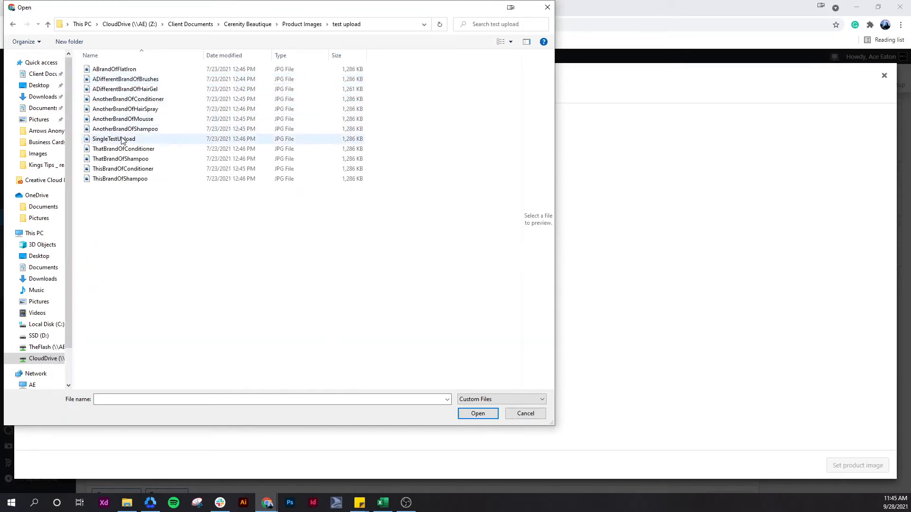
click(137, 139)
click(478, 413)
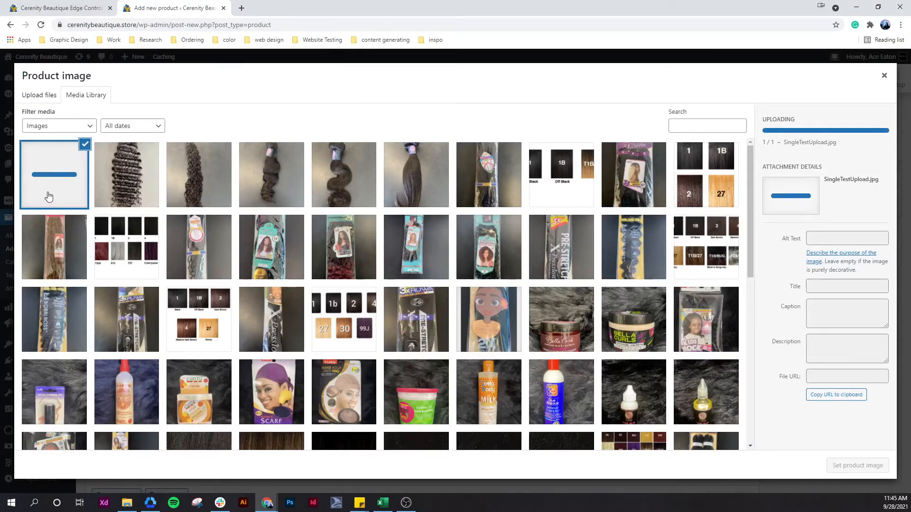
click(878, 464)
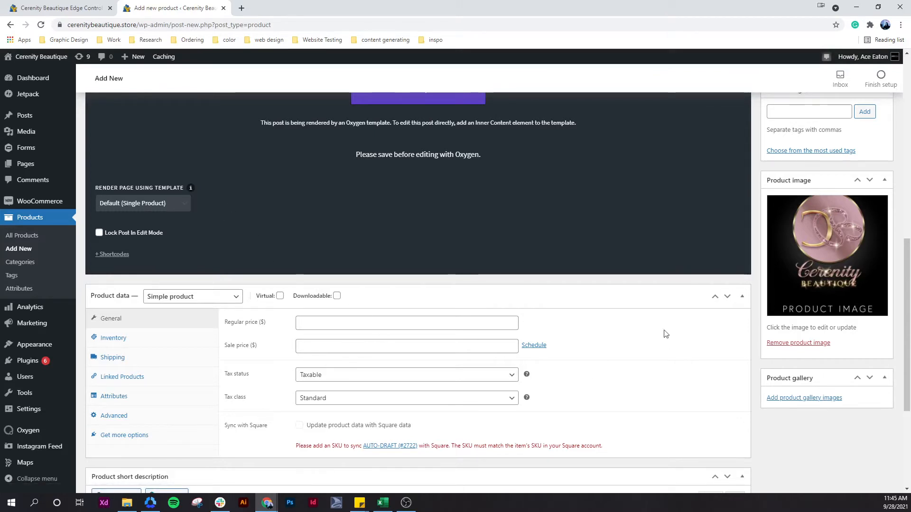
Step: Set the product's regular price to 1.99 and leave the sale price empty
scroll(266, 334, down, 2)
click(299, 228)
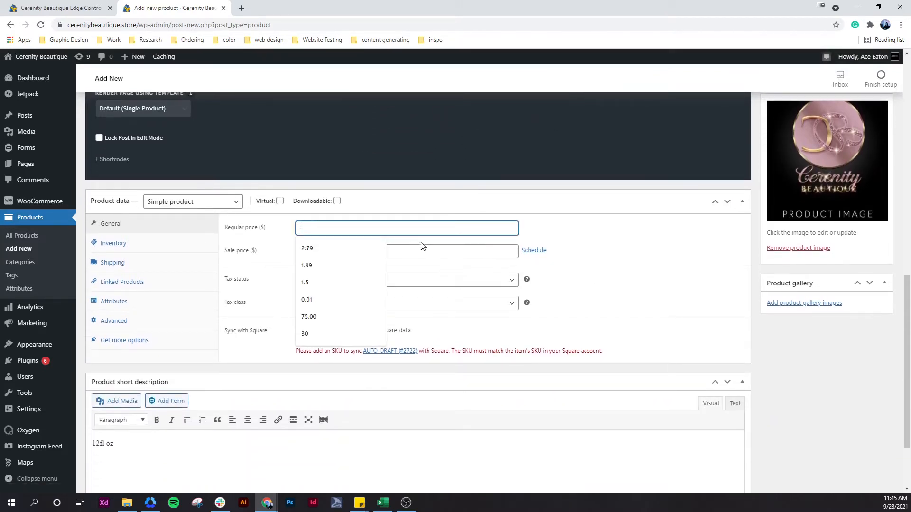
text(1.99)
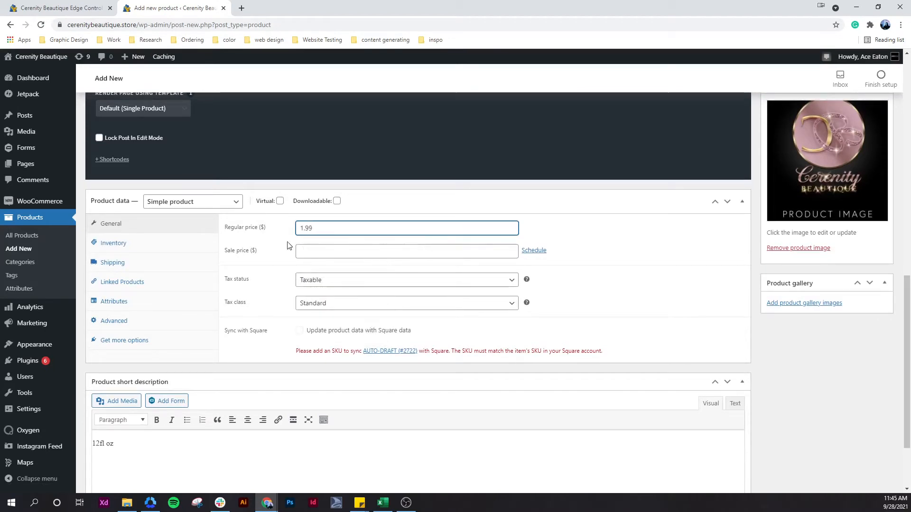
click(315, 249)
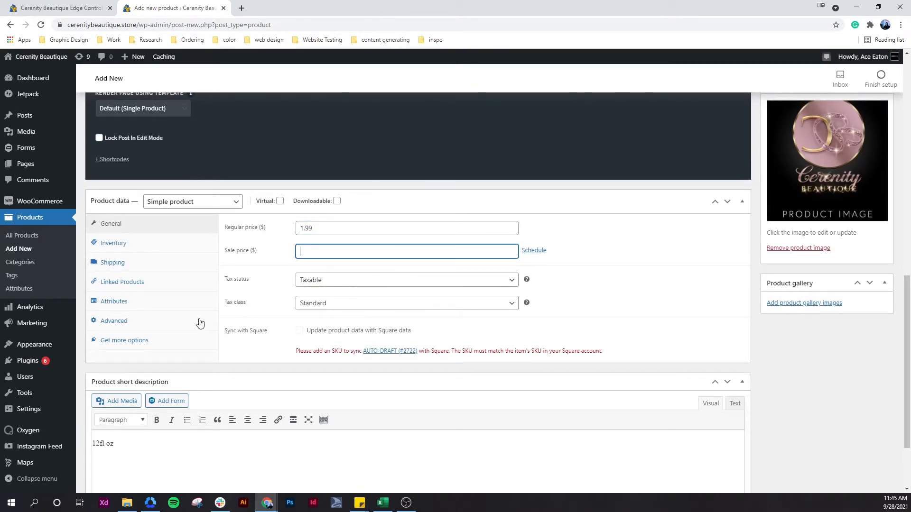
scroll(197, 321, down, 2)
scroll(199, 322, up, 2)
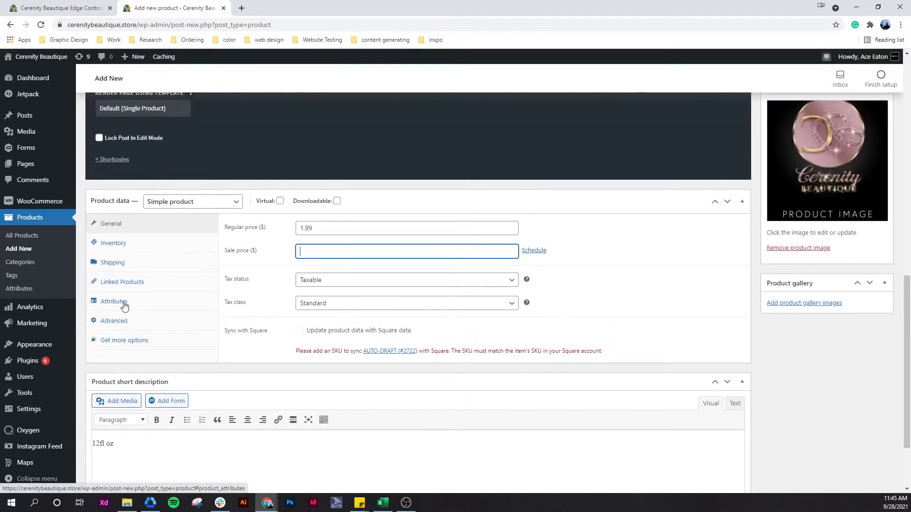
Step: Look at the advanced product data, and change the product type to Variable product
click(124, 321)
click(176, 209)
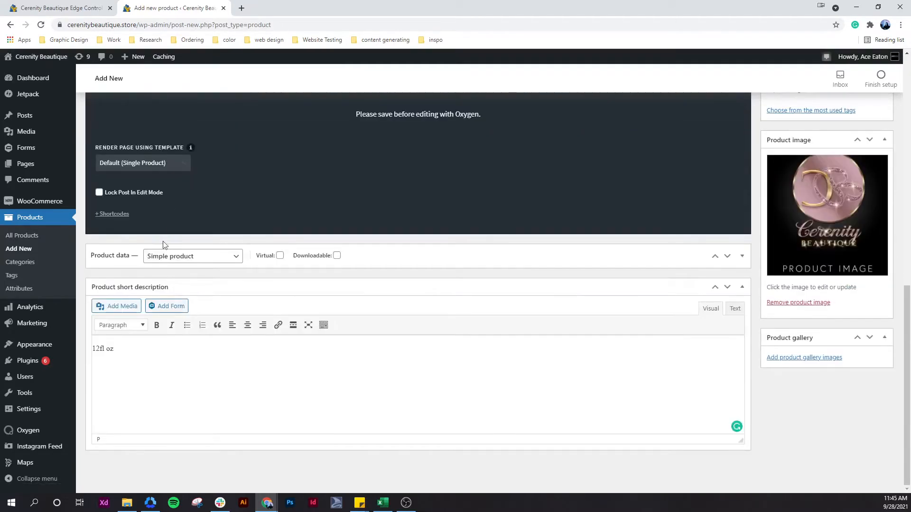
click(388, 251)
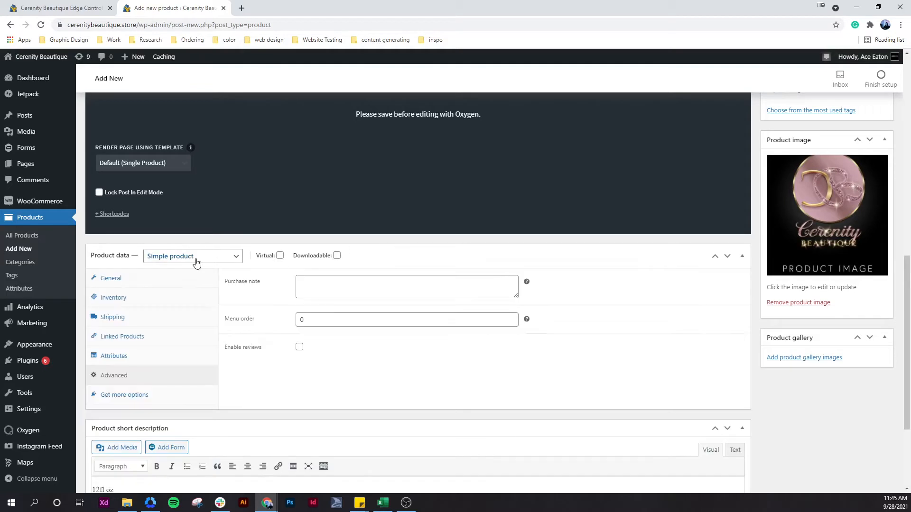
click(195, 256)
click(199, 308)
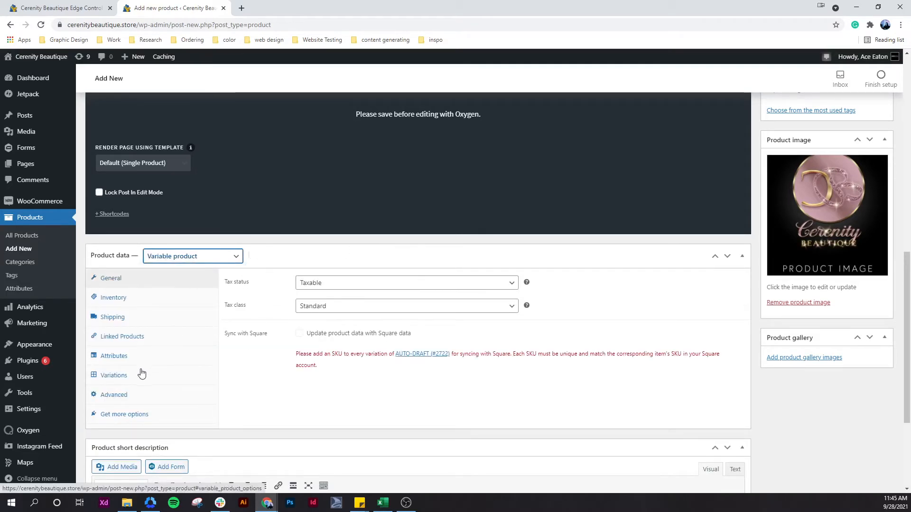
Step: Review the variations, attributes and general settings of the variable product
click(119, 382)
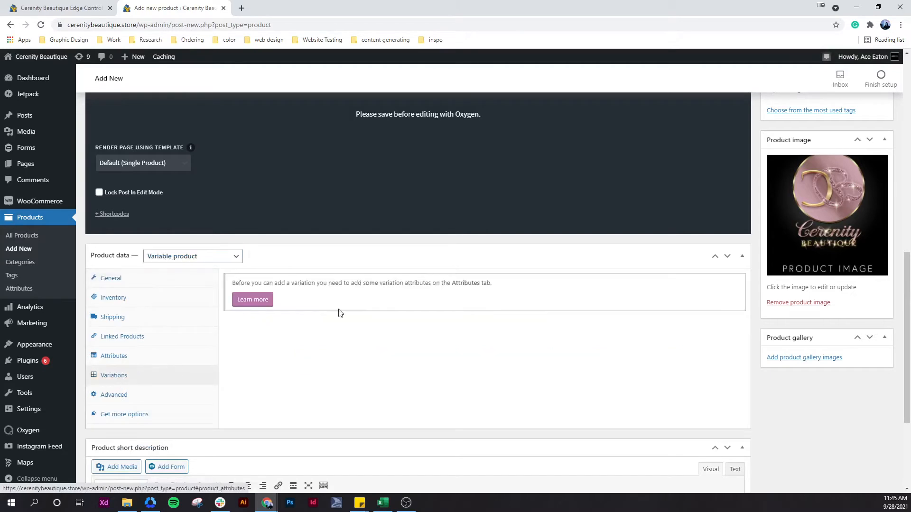
click(133, 359)
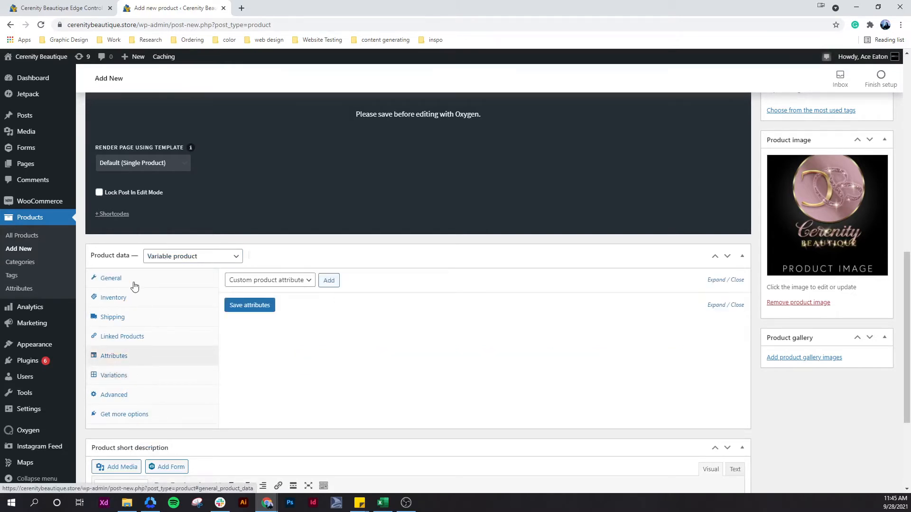
click(135, 280)
click(138, 357)
Step: Add a custom product attribute named "Color" and mark it as used for variations
click(330, 281)
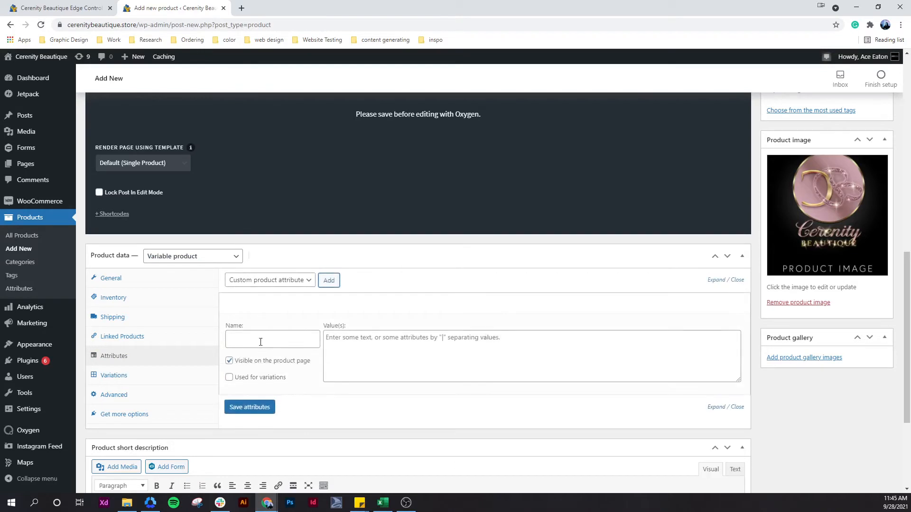
click(275, 337)
text(Color)
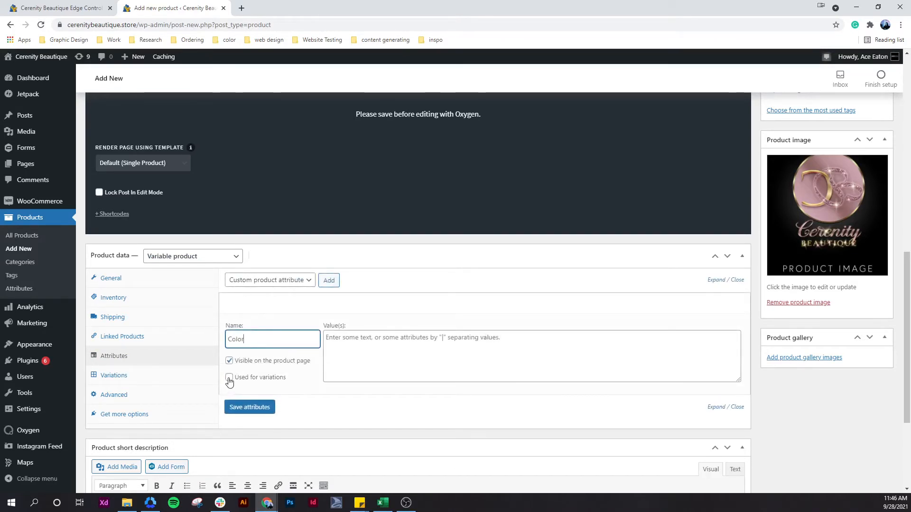
click(230, 378)
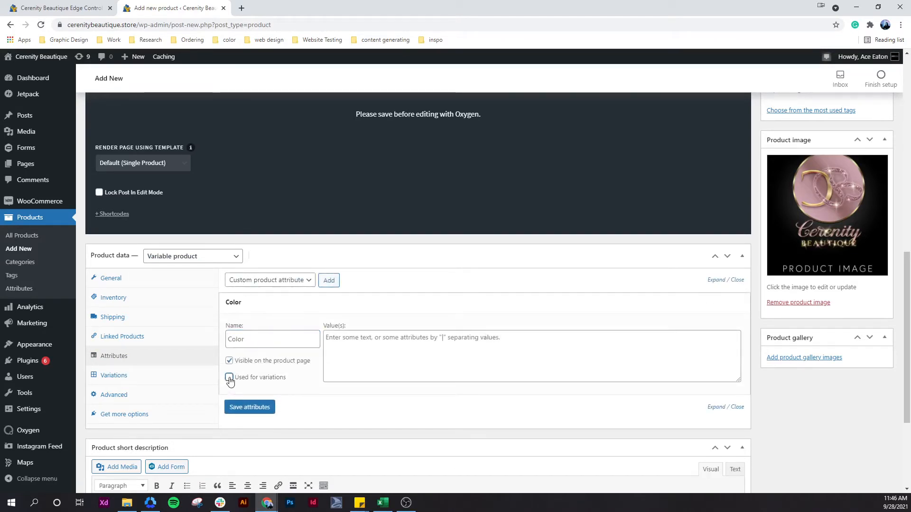
click(349, 348)
right_click(347, 348)
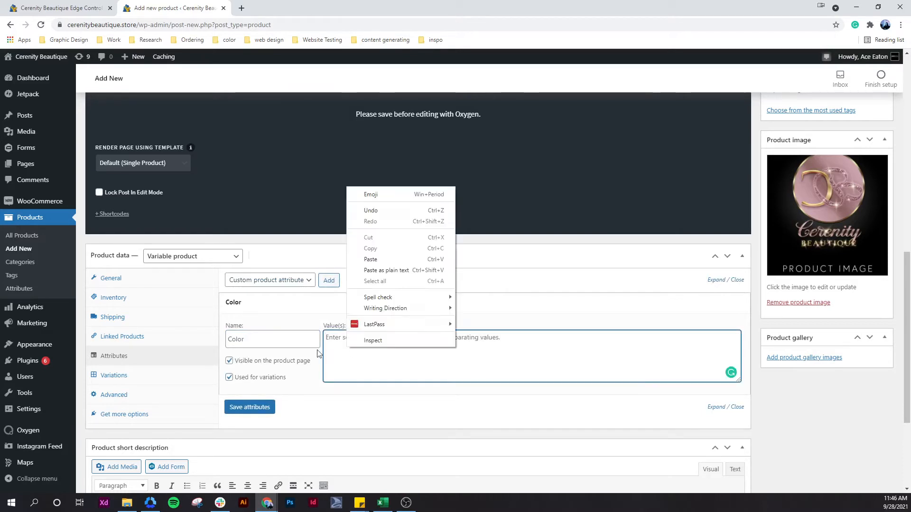
click(229, 379)
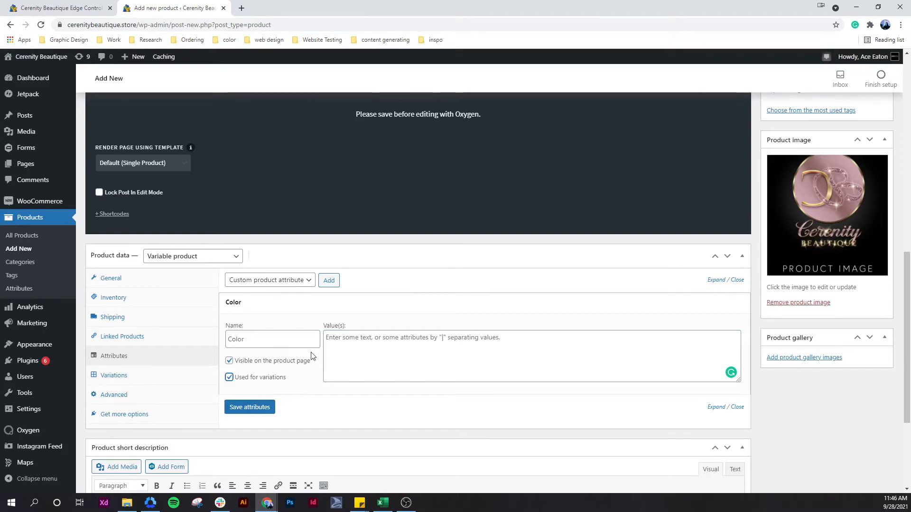
Step: Enter "Red | Brown | Black" as the Color attribute's values and save the attributes
click(350, 345)
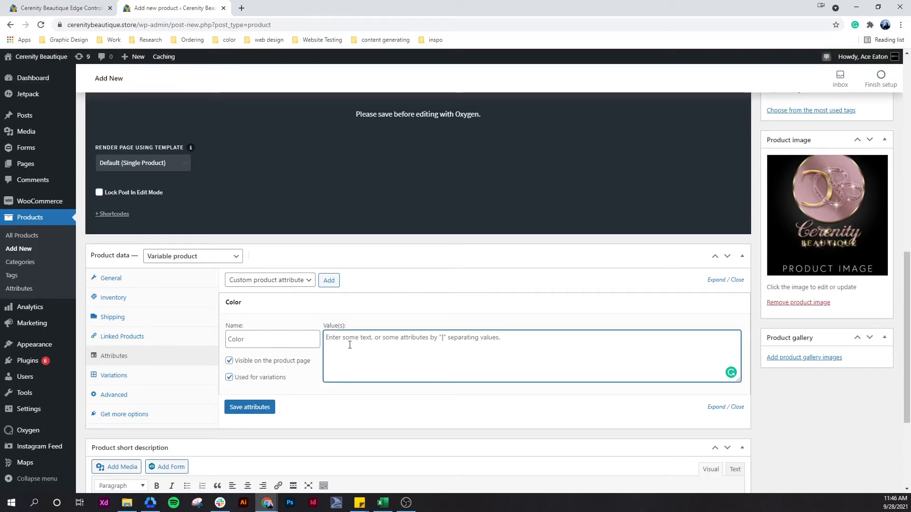
text(Red)
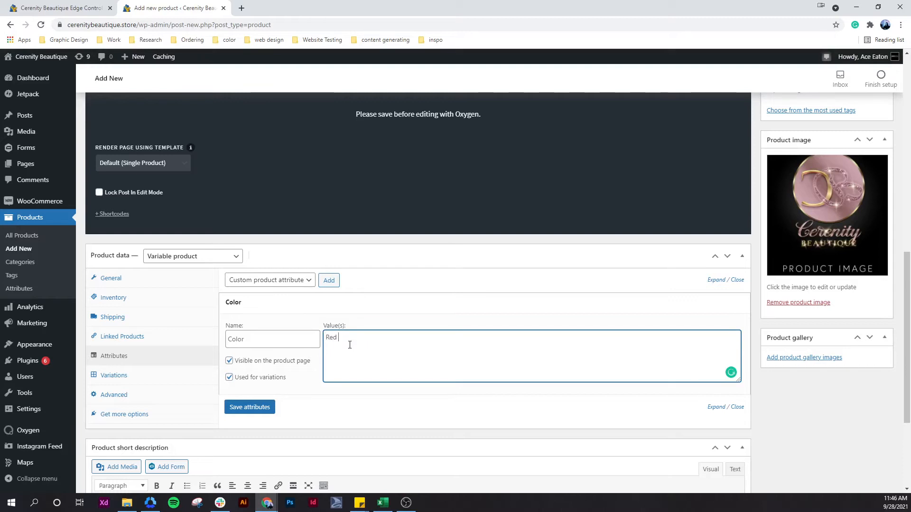
text( | Brown | Black)
click(249, 408)
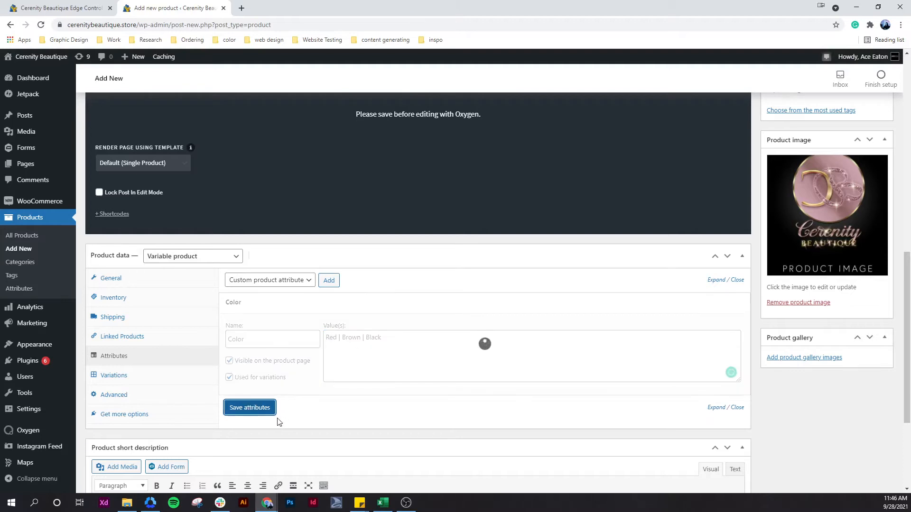
Step: Create variations from all attributes for the Color values and accept the confirmation prompts
click(135, 379)
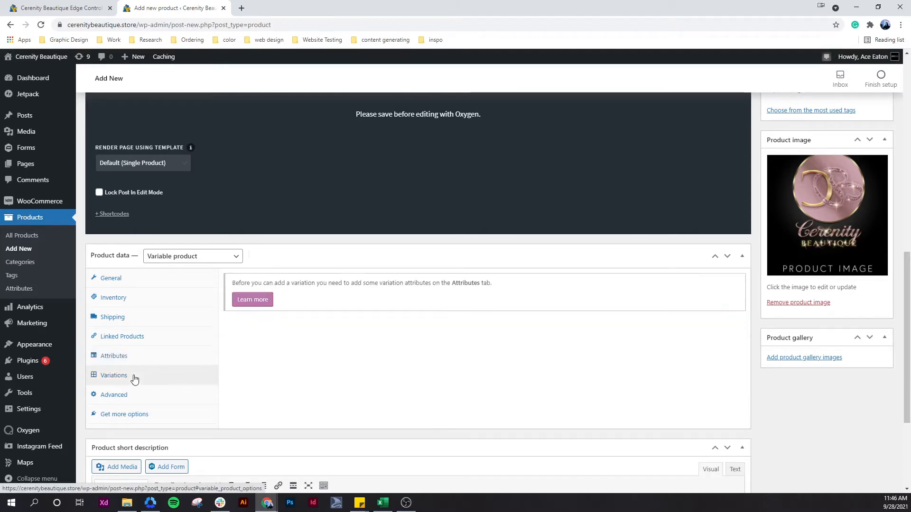
click(296, 282)
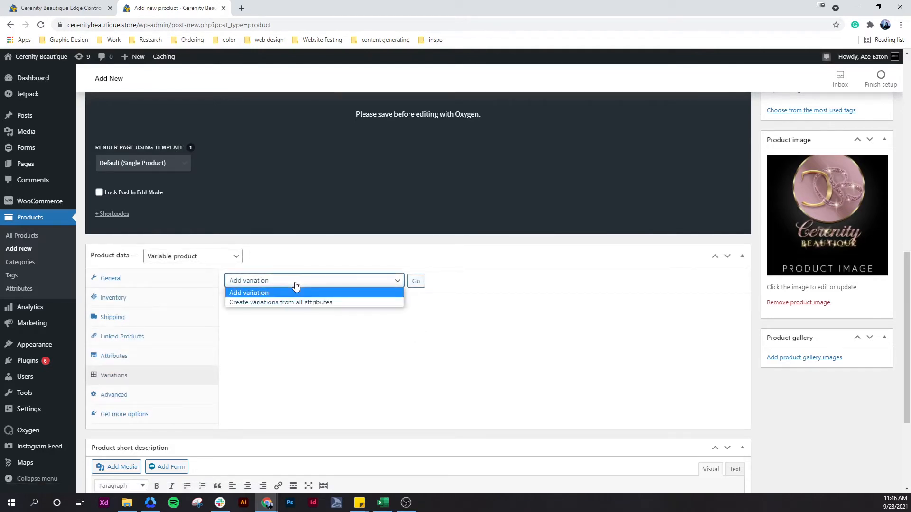
click(290, 302)
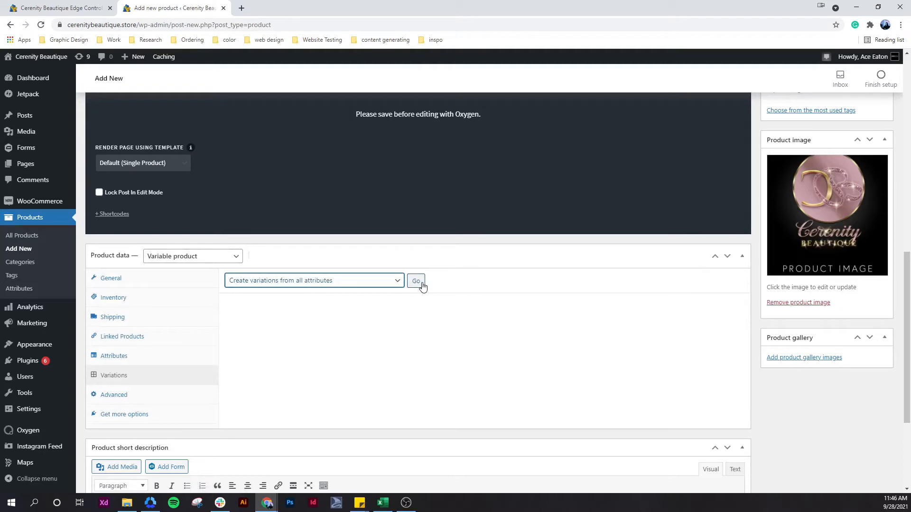
click(288, 281)
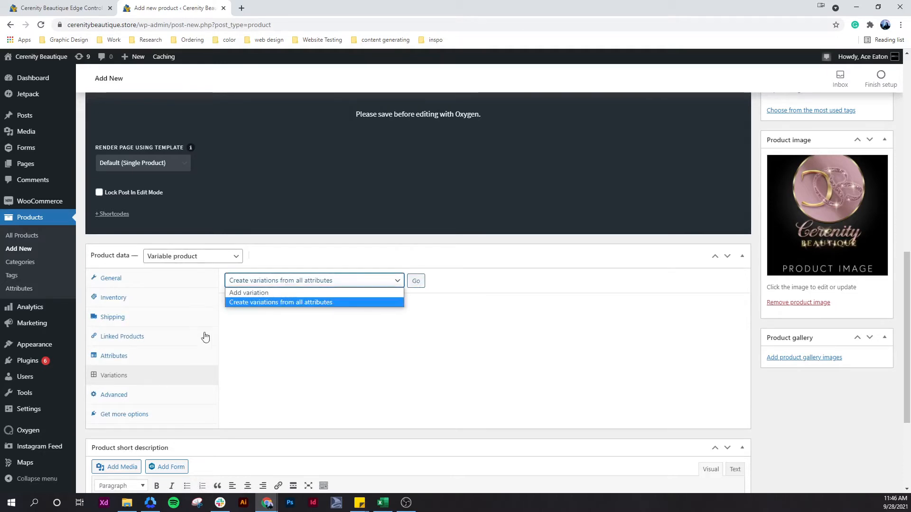
click(138, 376)
click(273, 284)
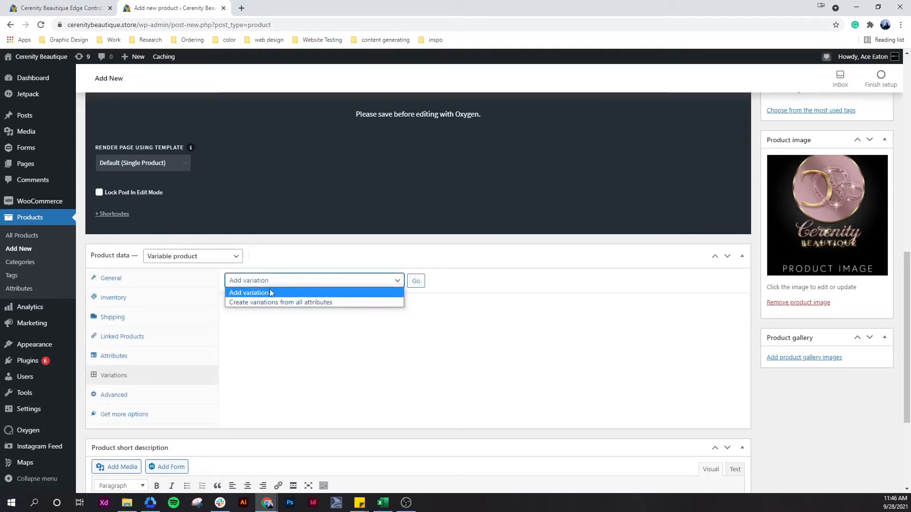
click(267, 303)
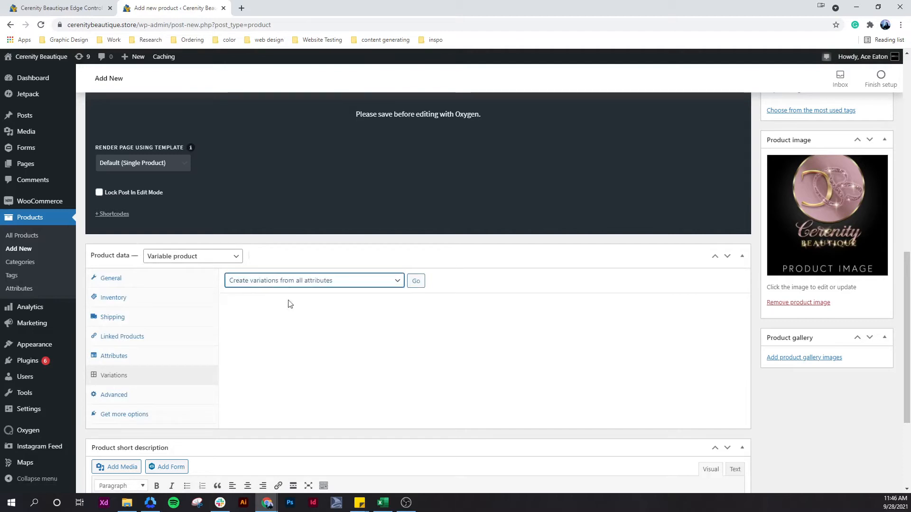
click(417, 282)
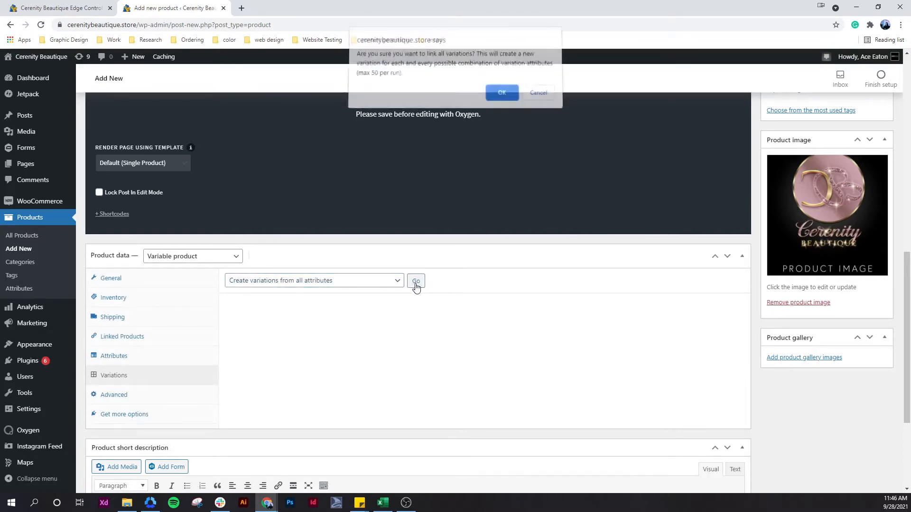
click(496, 101)
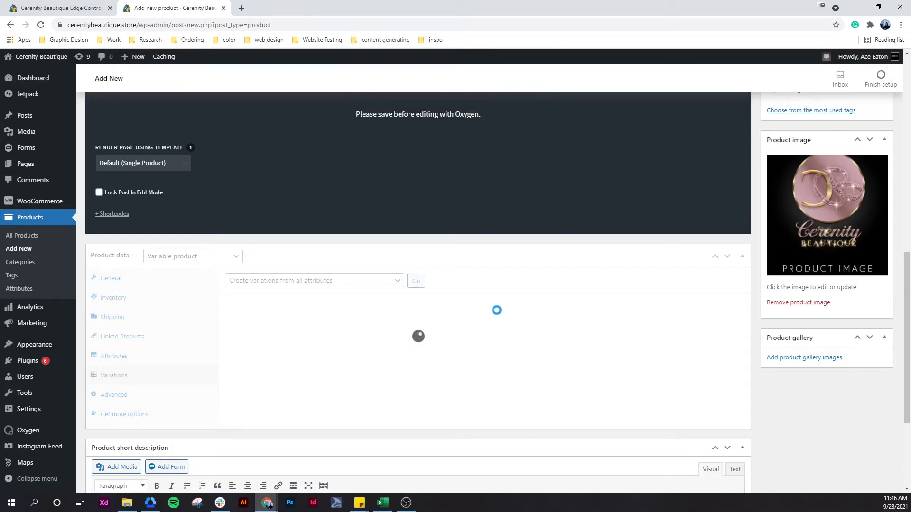
click(538, 79)
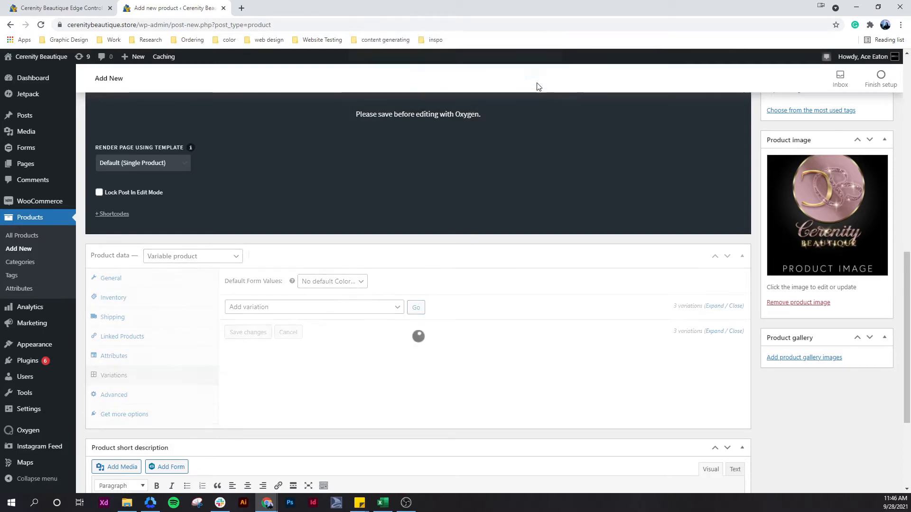
Step: Set the Red variation's regular price to 1.99 and collapse its details
click(376, 364)
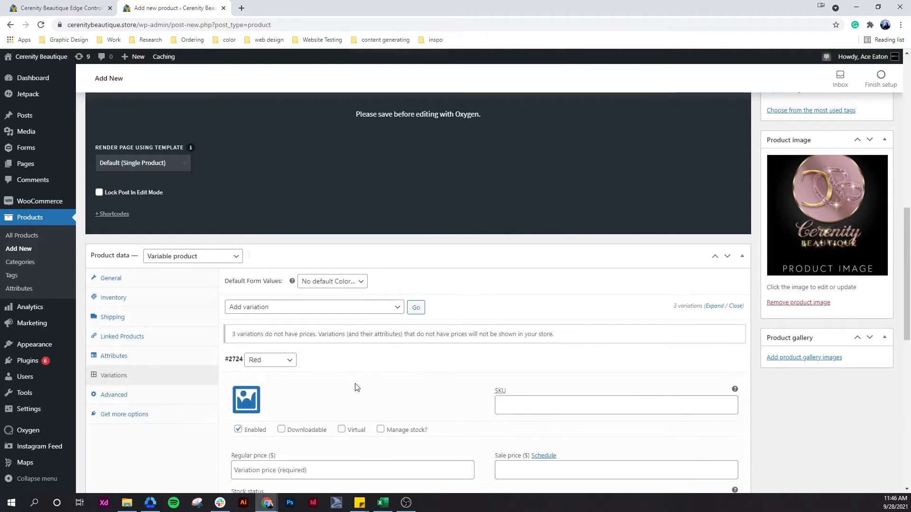
scroll(356, 379, down, 1)
click(319, 313)
scroll(319, 312, down, 2)
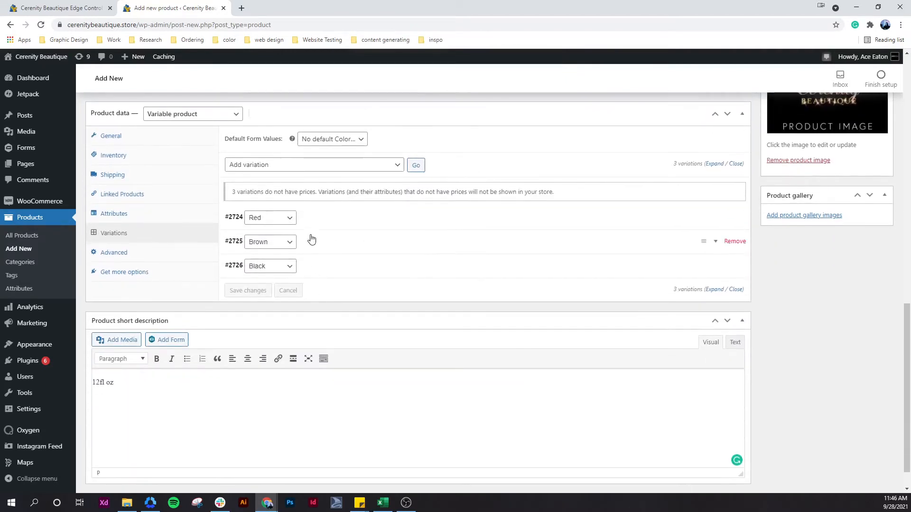
click(311, 226)
click(282, 326)
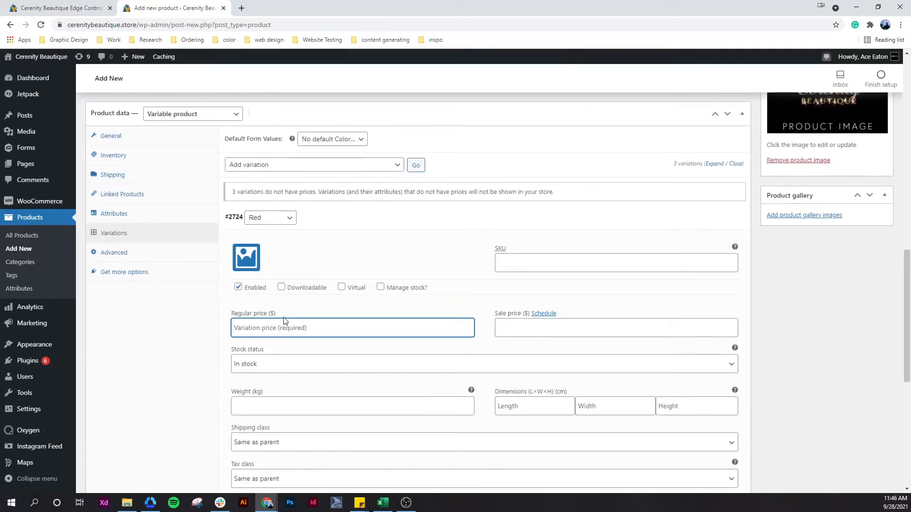
text(1.99)
click(324, 224)
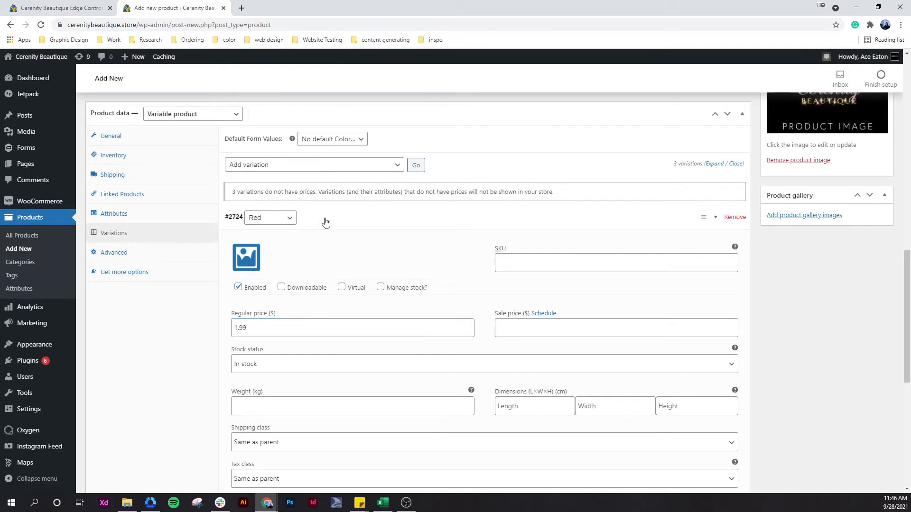
Step: Set the Brown variation's regular price to 2.99 and collapse its details
click(328, 249)
click(264, 352)
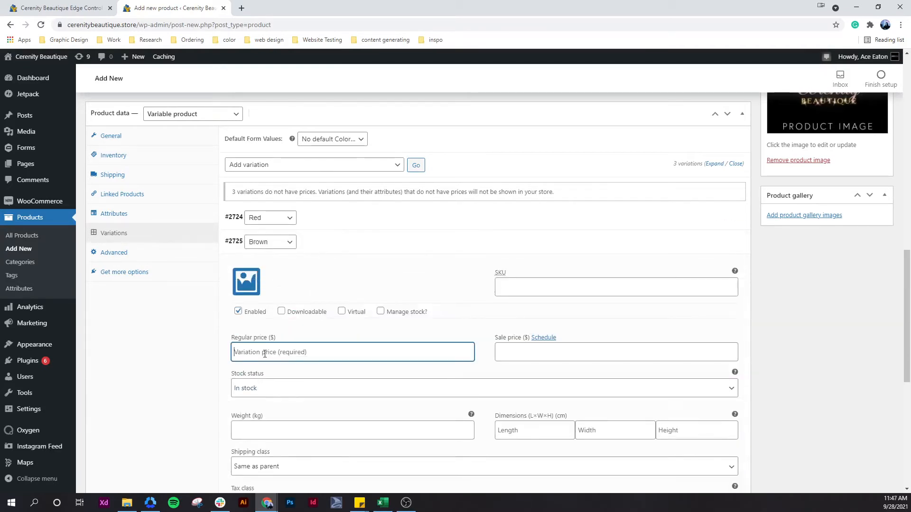
text(2.99)
click(347, 246)
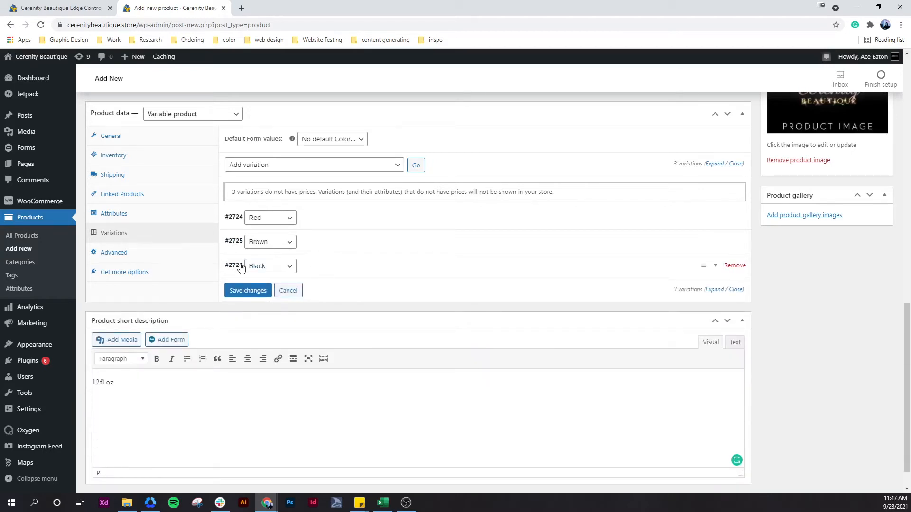
Step: Add a custom attribute named "Size" with values 12" | 14" | 16", mark it as used for variations, and save the attributes
click(133, 221)
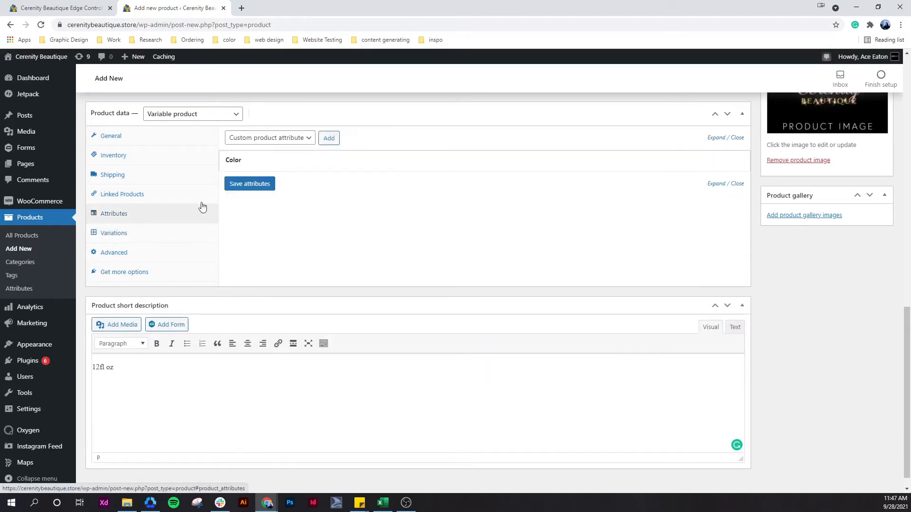
click(329, 138)
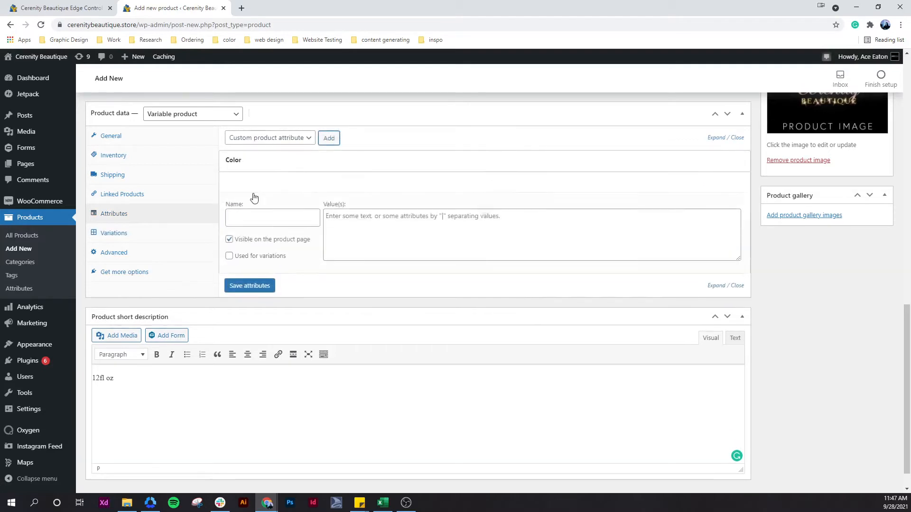
click(264, 214)
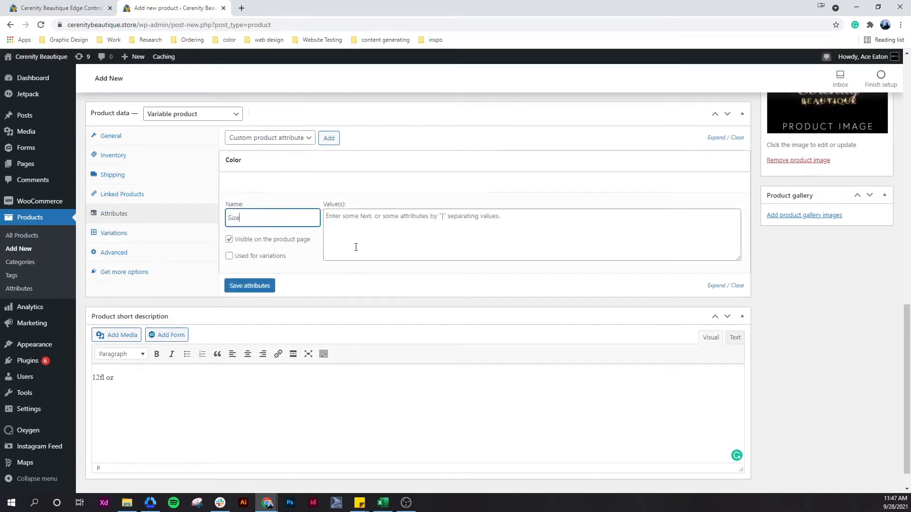
click(380, 238)
text(12" | 14" | 16")
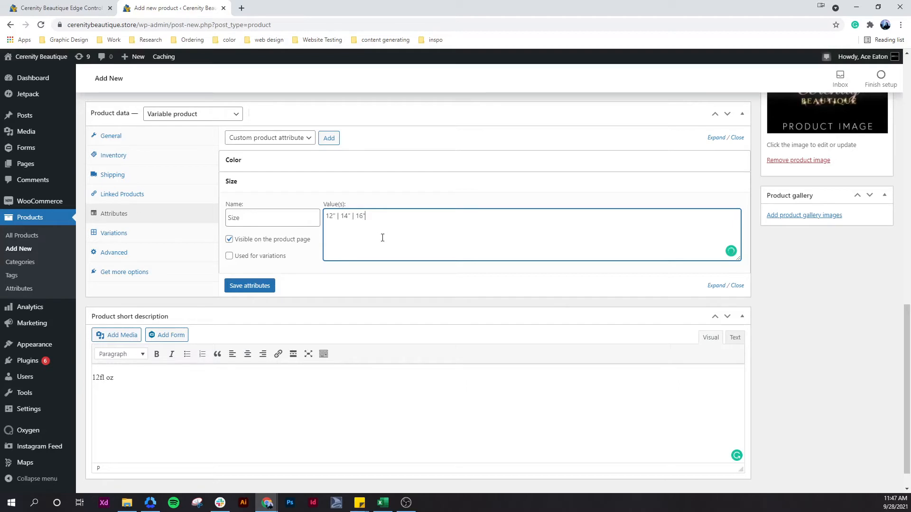
click(265, 250)
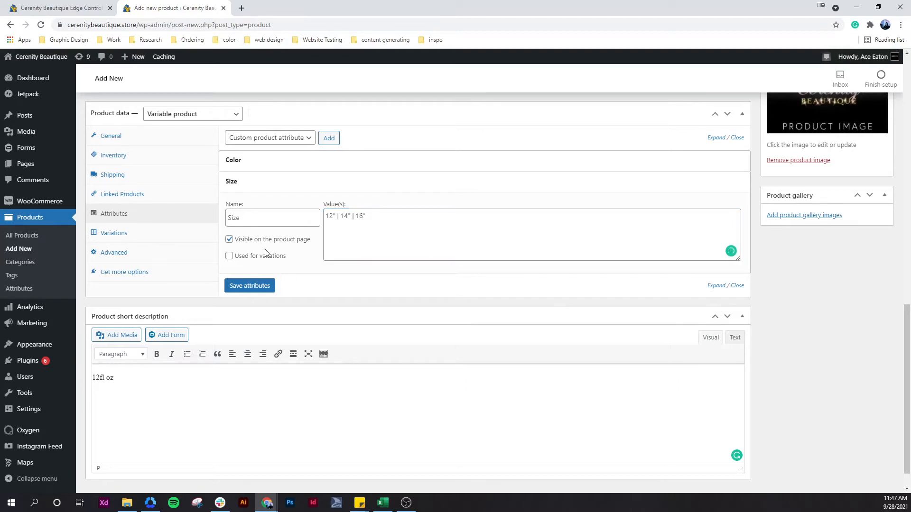
click(265, 286)
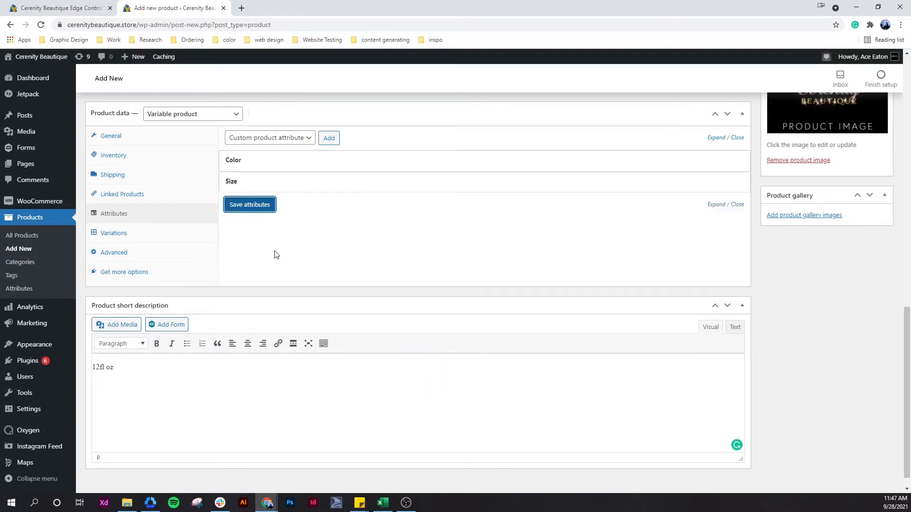
Step: Review the existing color variations and the size choices offered on the Red variation
click(132, 236)
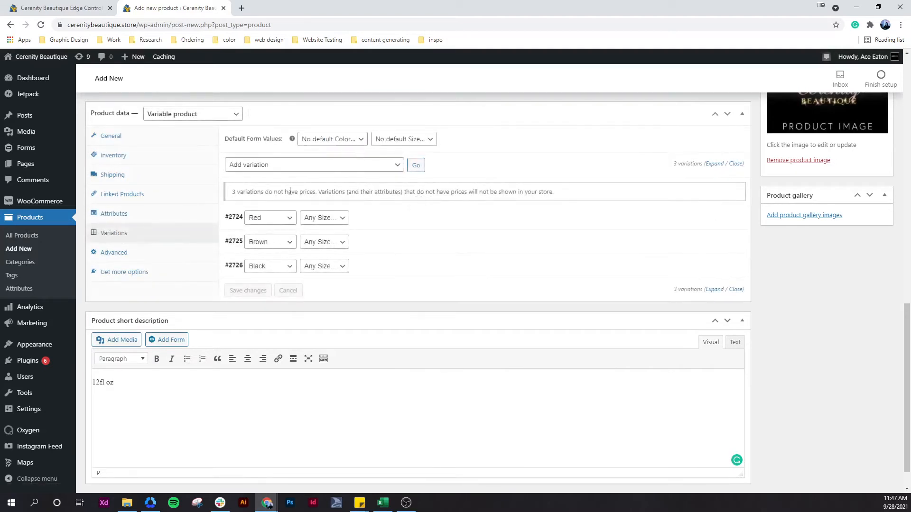
click(371, 225)
click(358, 218)
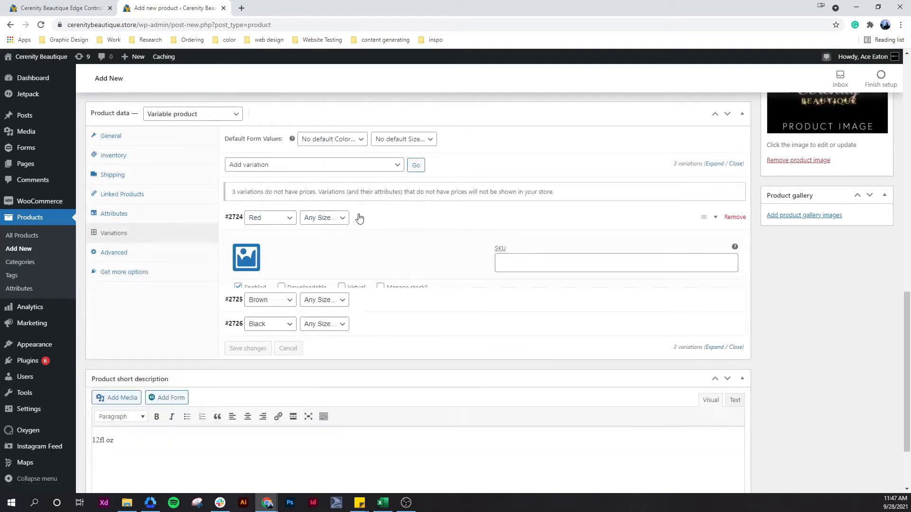
click(319, 221)
click(319, 225)
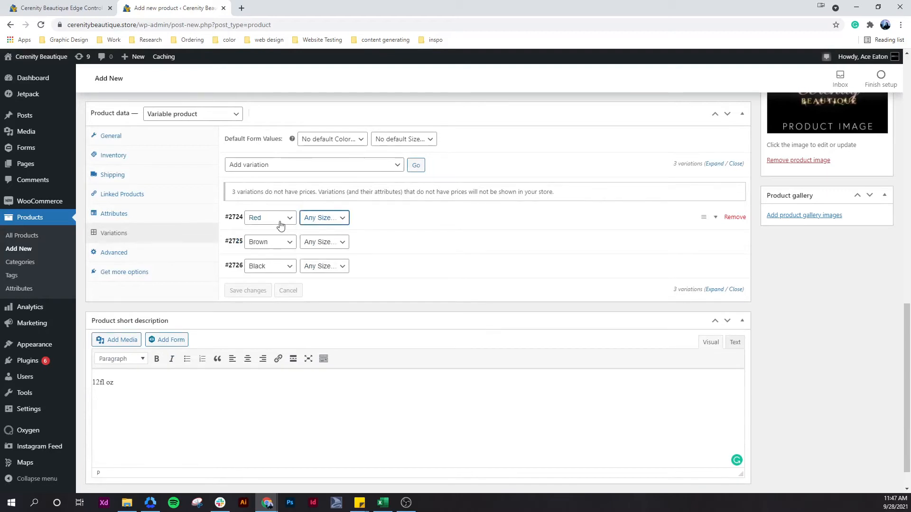
click(371, 221)
Step: Create variations from all attributes for every Color and Size combination, accepting the confirmation prompts
click(355, 165)
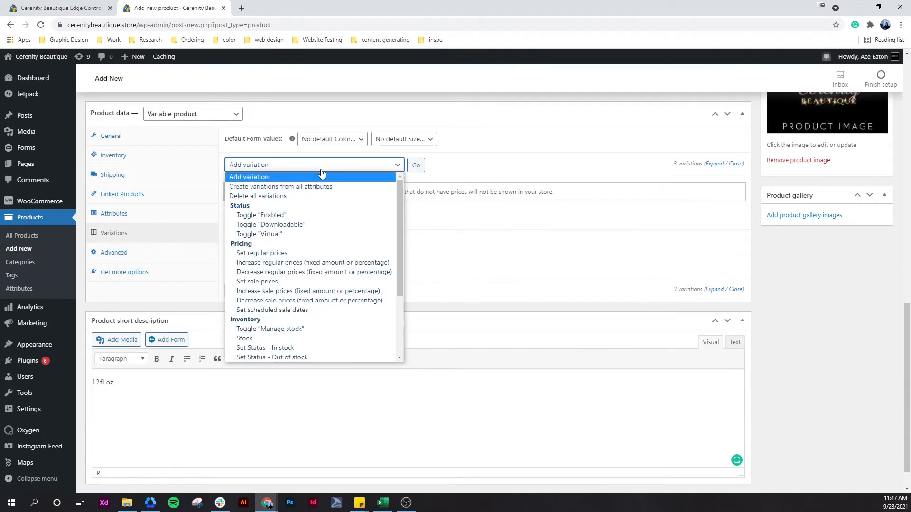
click(312, 186)
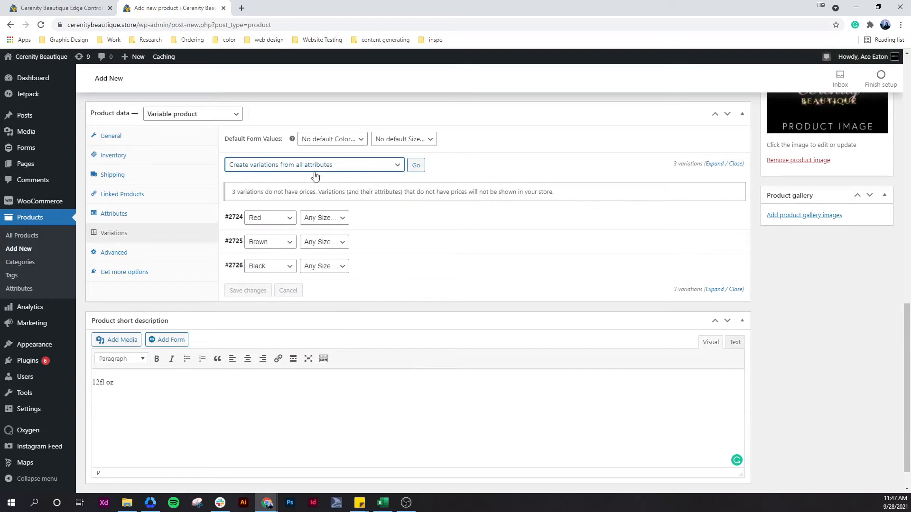
click(417, 166)
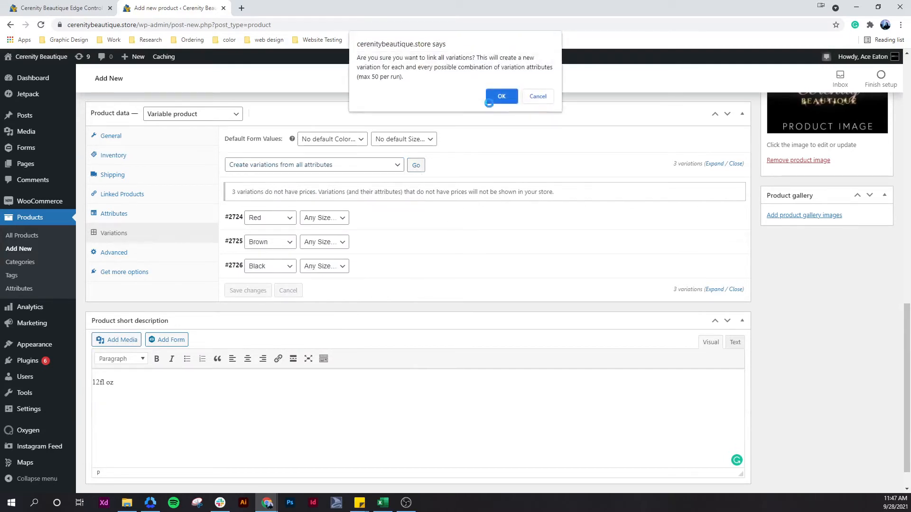
click(496, 96)
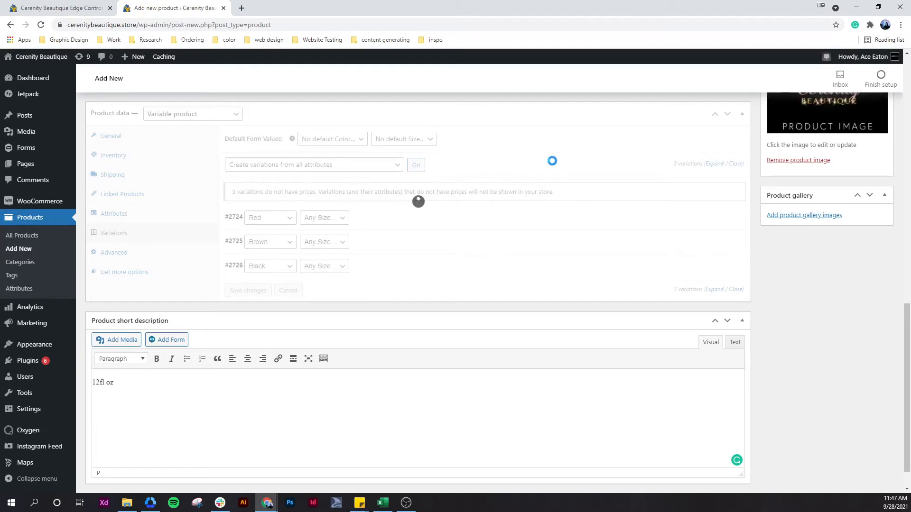
click(539, 78)
Step: Remove the Red, Brown and Black variations that are set to "Any Size"
scroll(380, 237, down, 3)
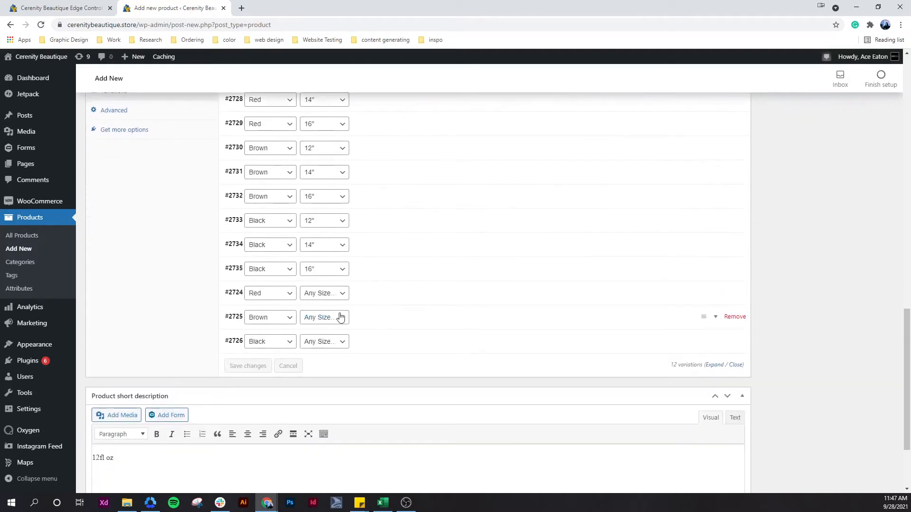
scroll(340, 317, up, 3)
scroll(361, 332, down, 2)
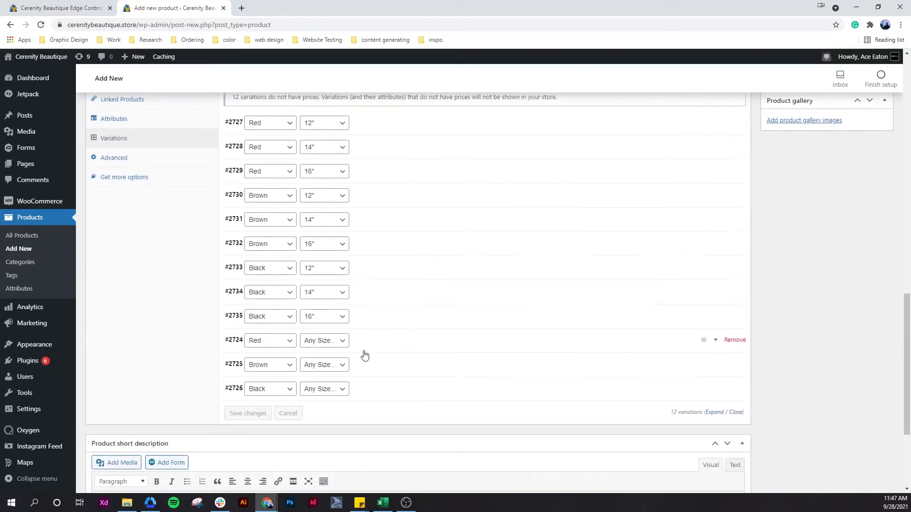
click(325, 342)
click(332, 350)
click(734, 344)
click(495, 83)
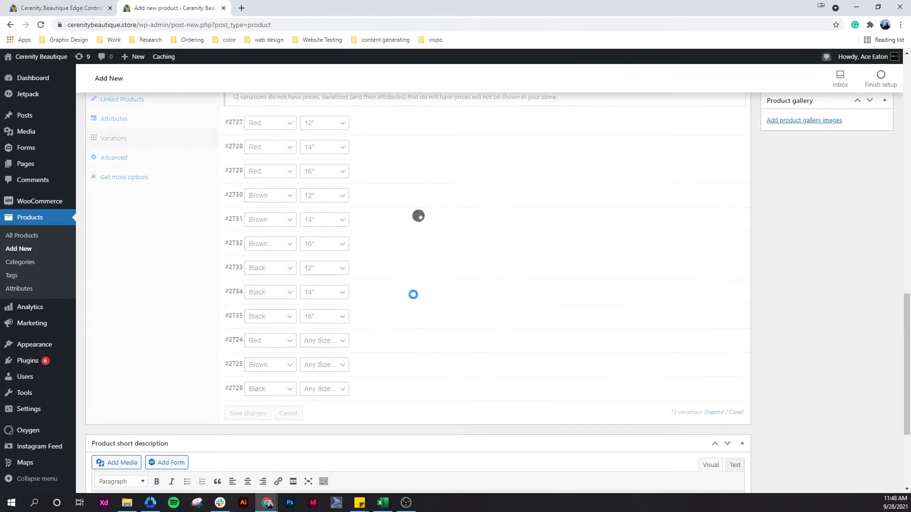
click(742, 344)
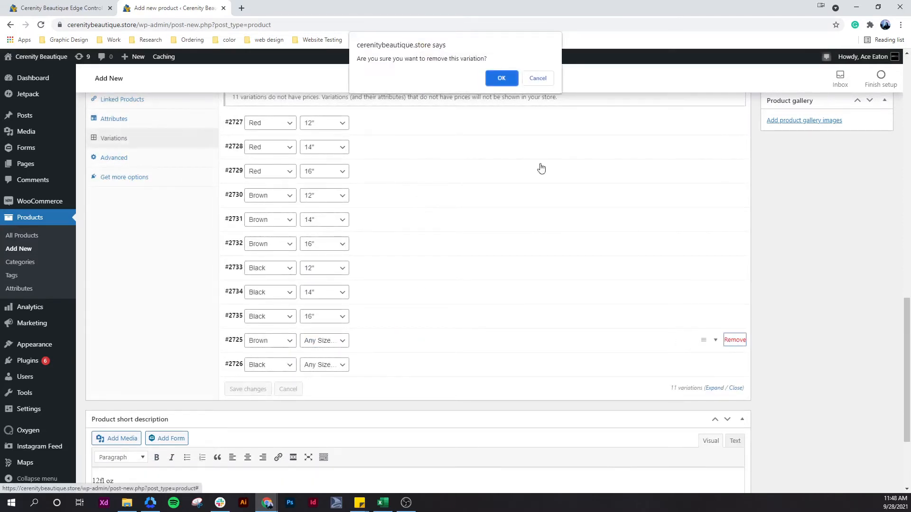
click(498, 80)
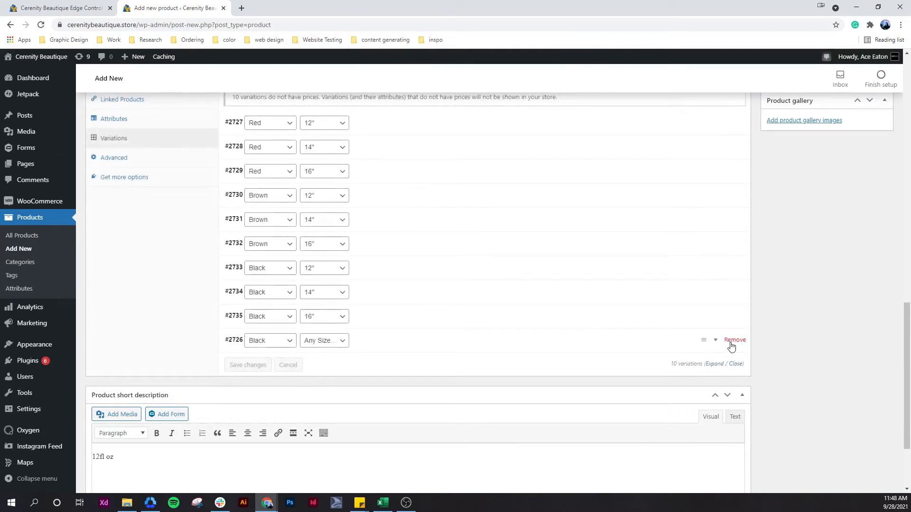
click(732, 342)
click(500, 78)
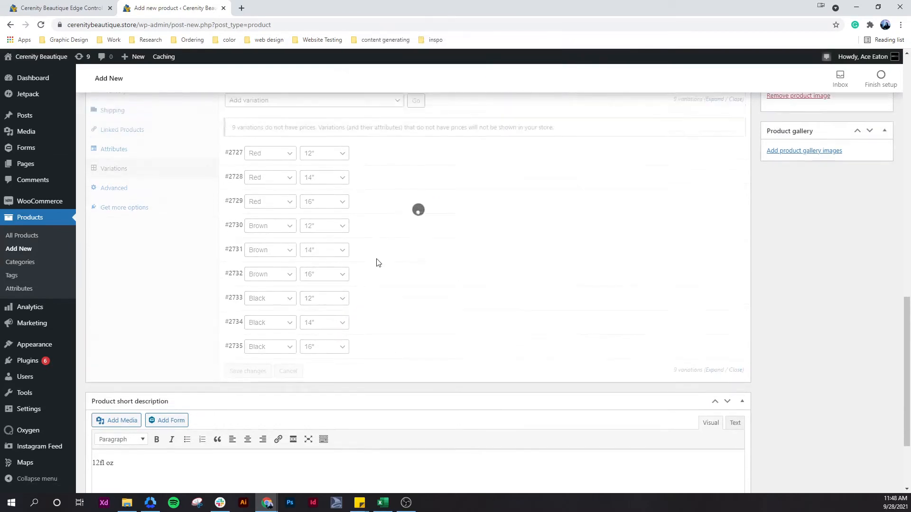
Step: Set the regular price of the Red 12" variation to 2.99 and copy that price for reuse
click(392, 175)
click(257, 285)
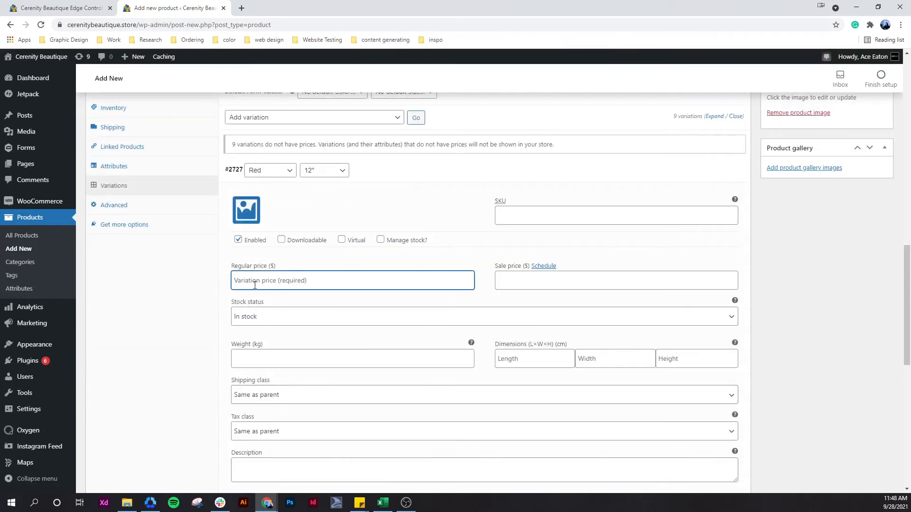
text(2.99)
key(ctrl+a)
key(ctrl+c)
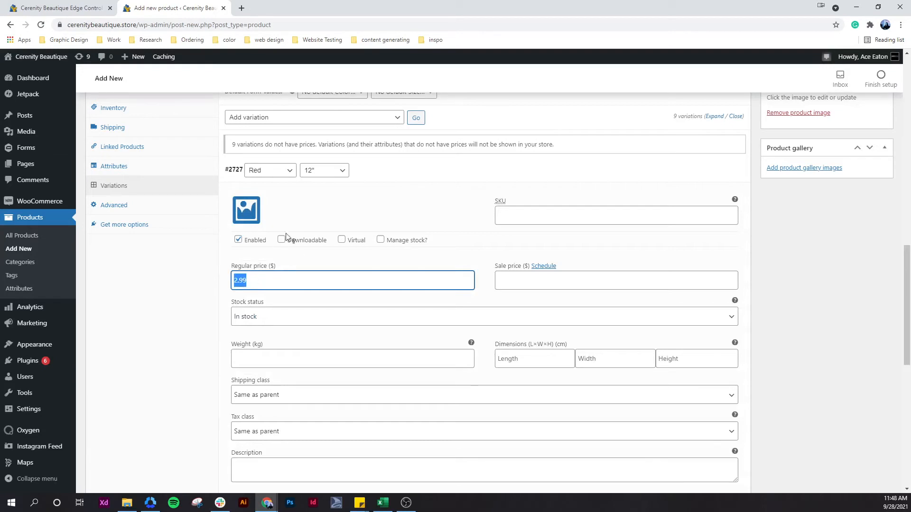
click(402, 178)
click(377, 197)
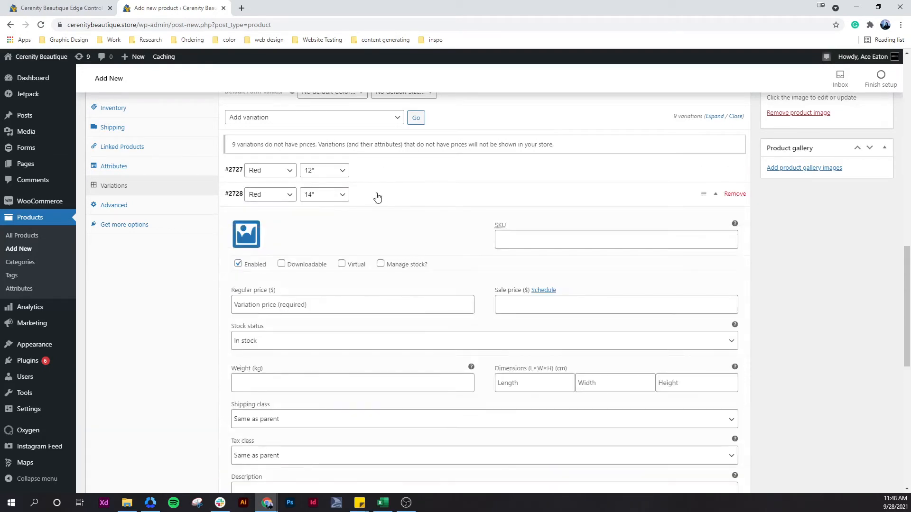
click(376, 195)
Step: Set the regular price of the Brown 12" and Black 12" variations to 2.99
click(368, 246)
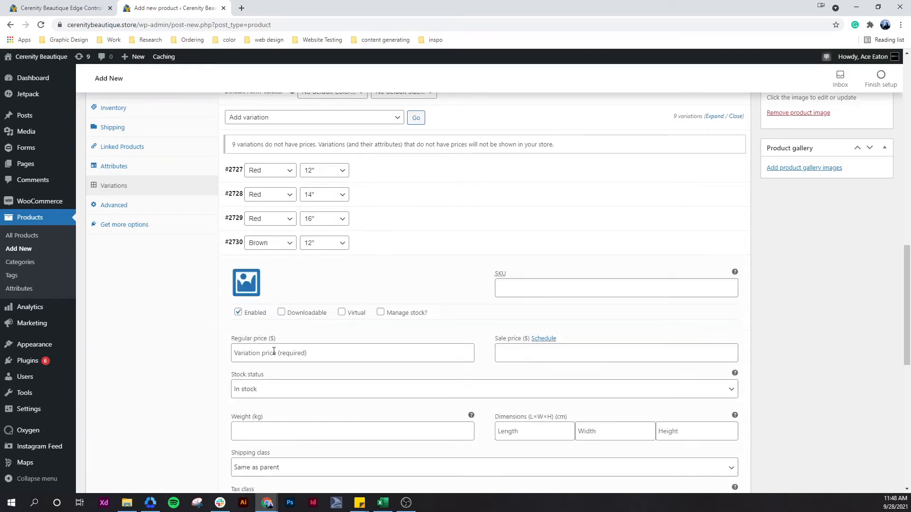
click(274, 351)
key(ctrl+v)
click(368, 246)
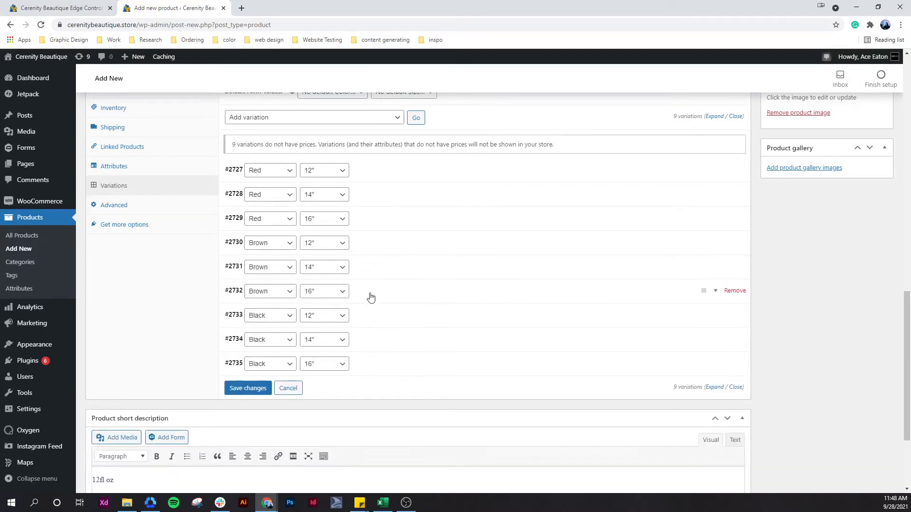
click(370, 315)
click(290, 425)
key(ctrl+v)
click(376, 317)
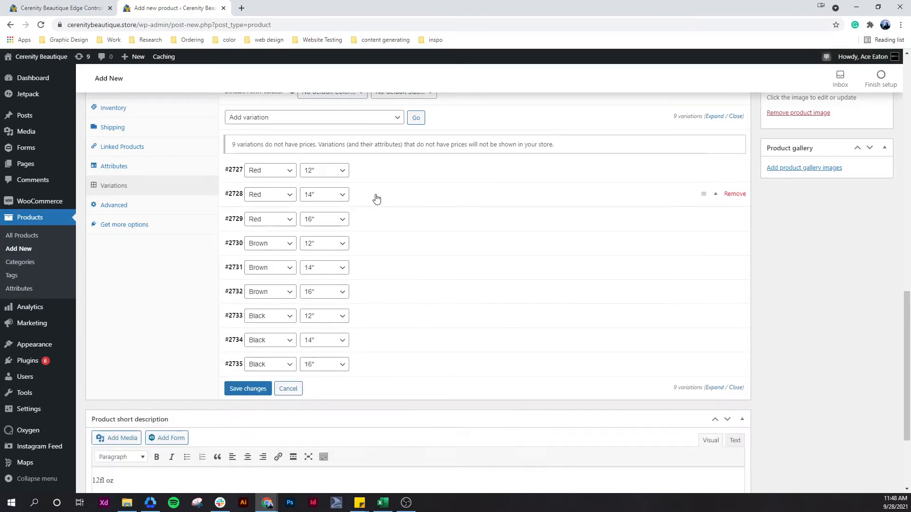
Step: Set the regular price of the Red, Brown and Black 14" variations to 3.99
click(376, 198)
click(256, 304)
key(ctrl+v)
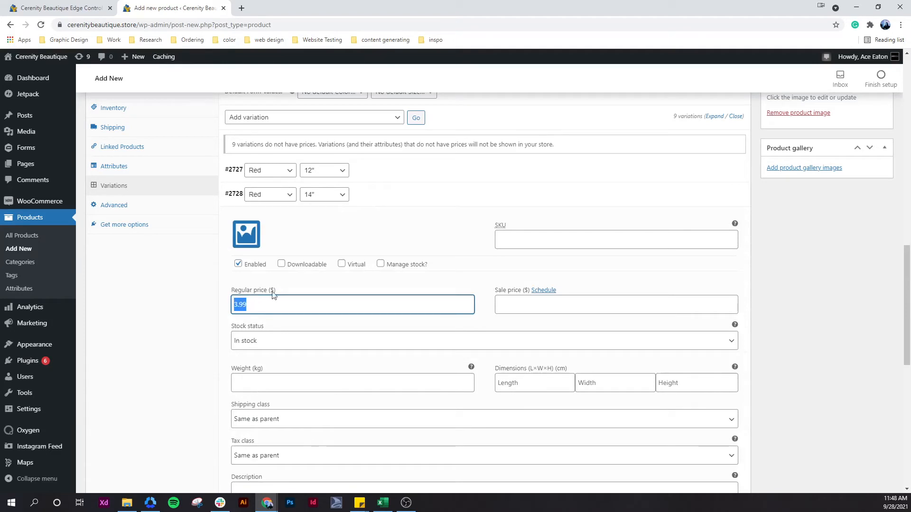
click(366, 198)
click(363, 261)
click(285, 377)
key(ctrl+v)
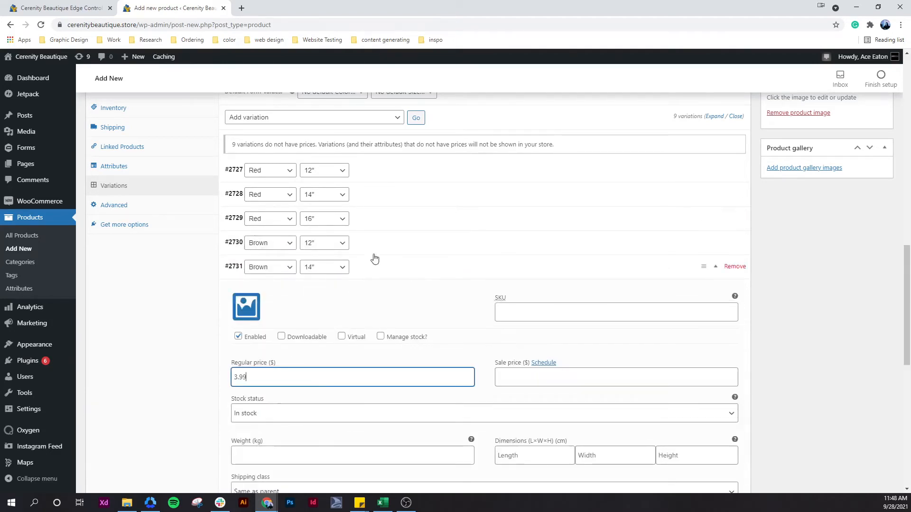
click(373, 270)
click(365, 340)
click(280, 450)
key(ctrl+v)
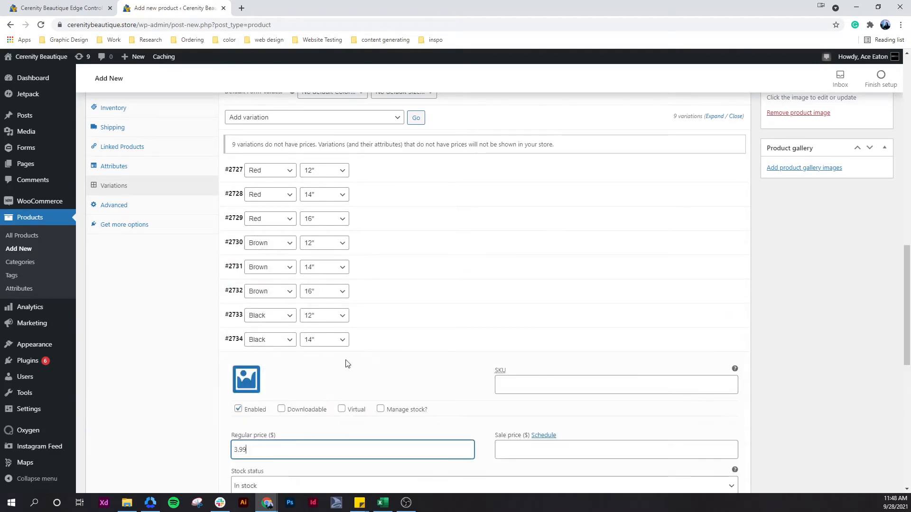
click(381, 339)
Step: Set the regular price of the Red 16" and Brown 16" variations to 4.99
click(372, 225)
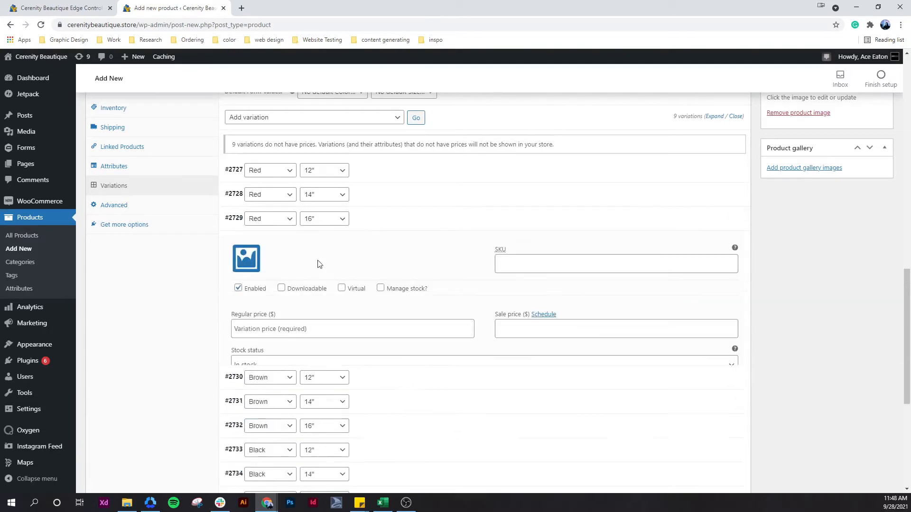
click(256, 330)
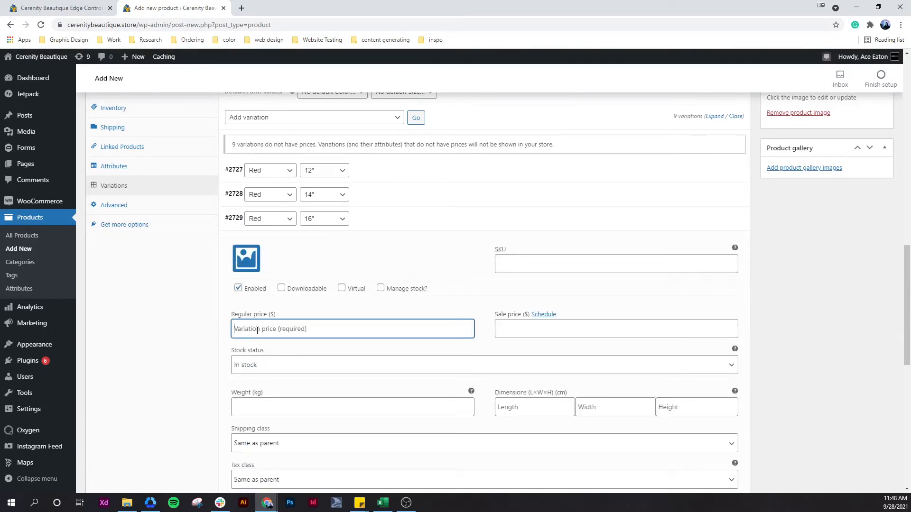
text(4.99)
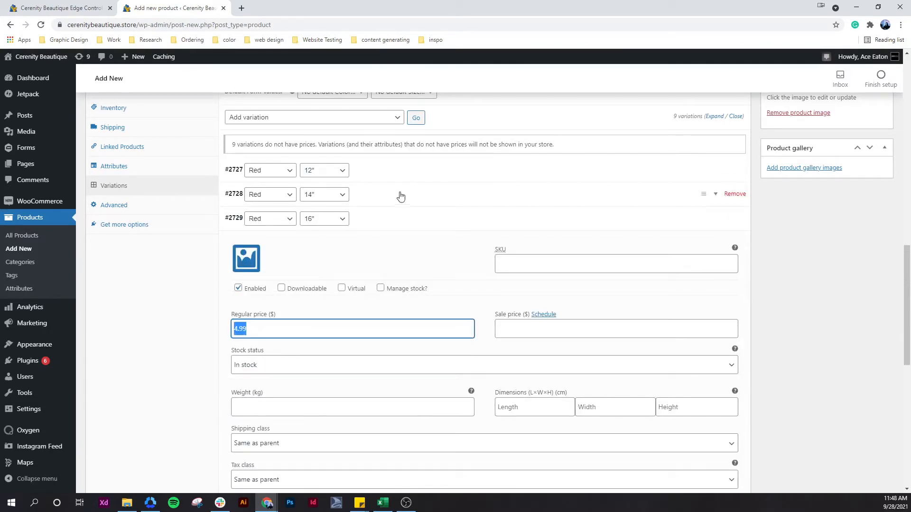
click(399, 226)
click(374, 292)
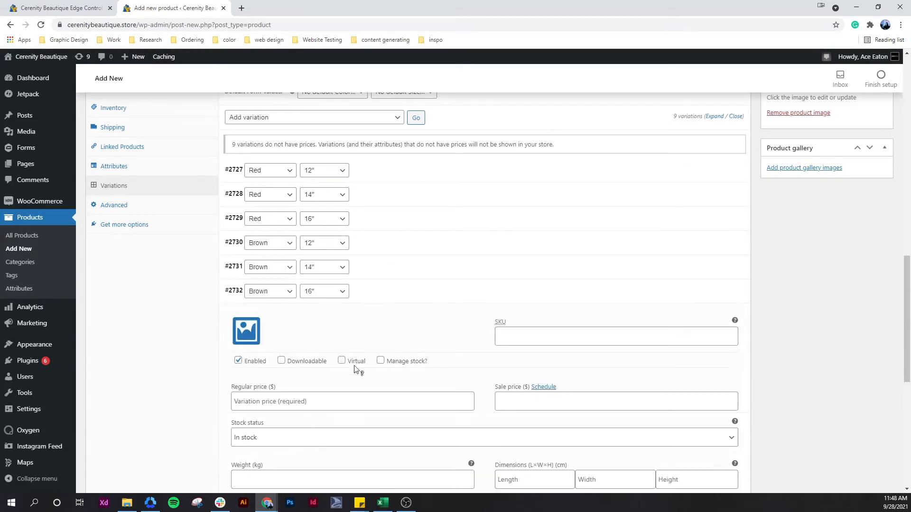
click(323, 401)
text(4.99)
click(391, 295)
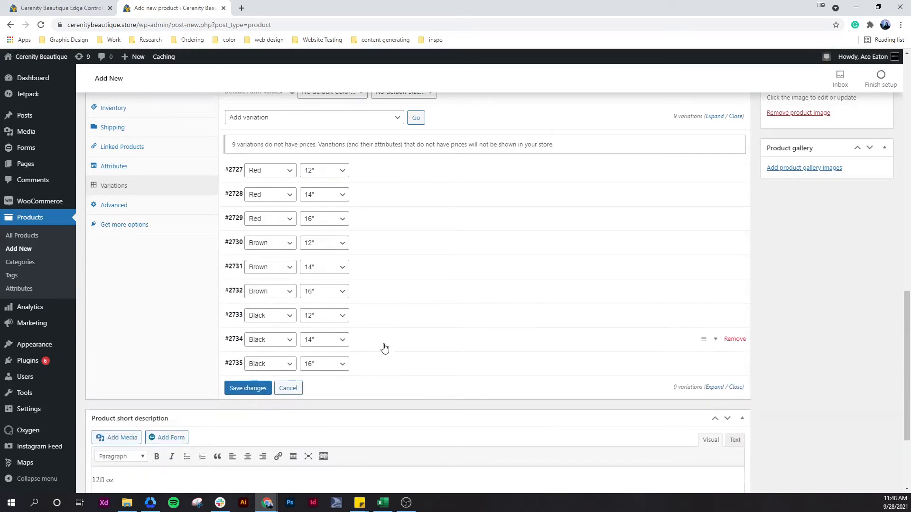
Step: Set the regular price of the Black 16" variation to 4.99 and save the variation changes
click(371, 370)
scroll(299, 410, down, 2)
click(291, 378)
text(4.99)
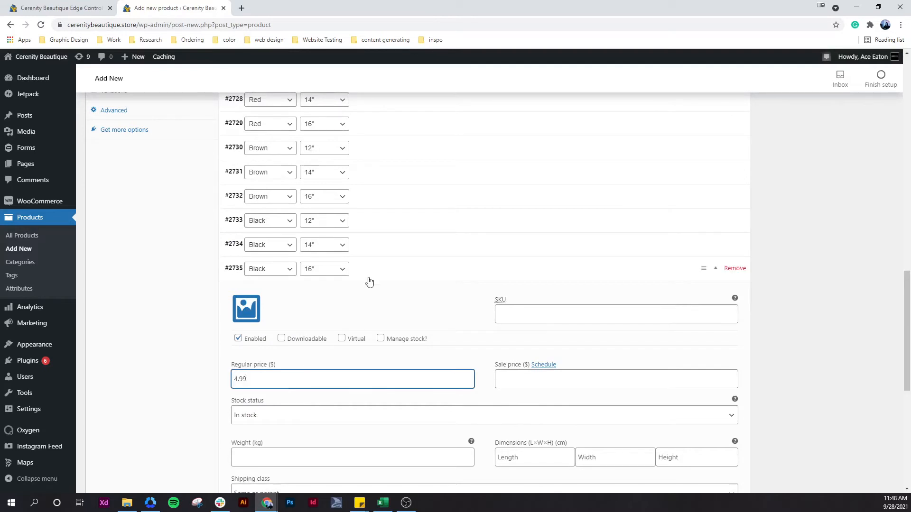
click(370, 275)
click(247, 293)
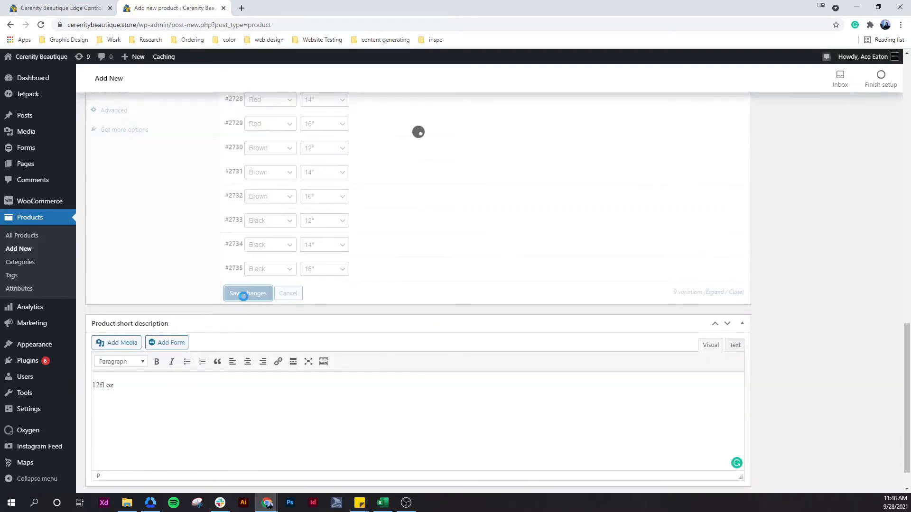
scroll(503, 259, up, 2)
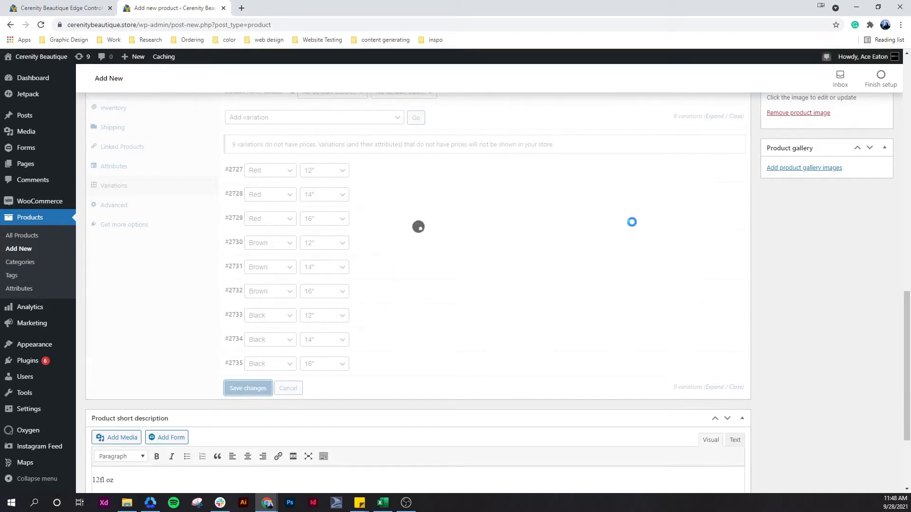
Step: Check over the product form and publish Single Test Product
scroll(727, 210, up, 3)
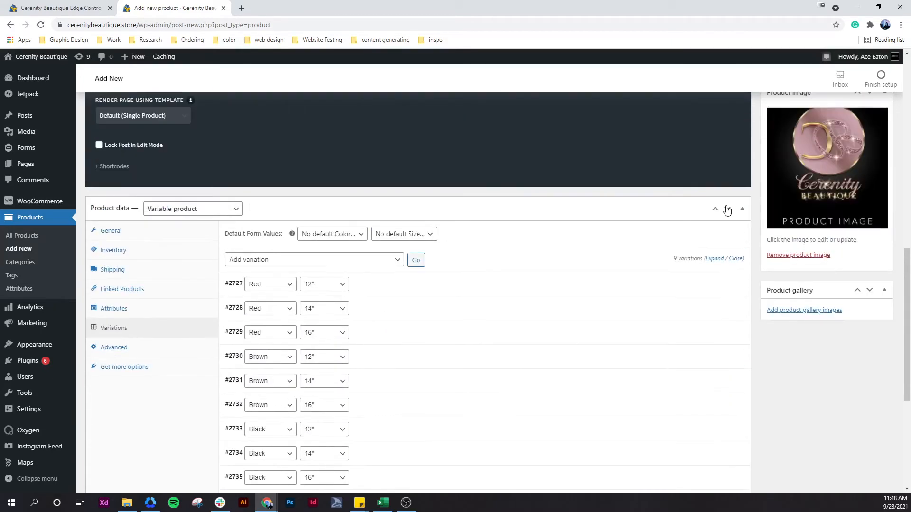
scroll(496, 299, down, 5)
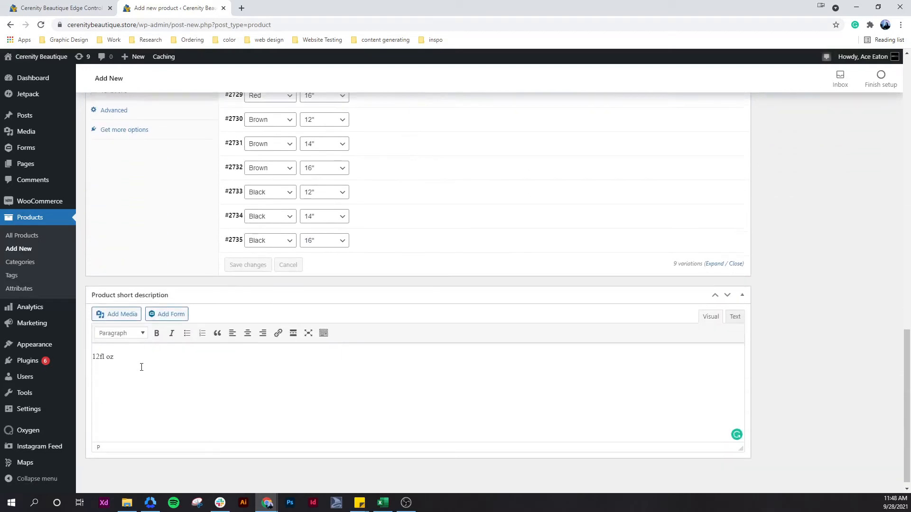
scroll(408, 299, up, 7)
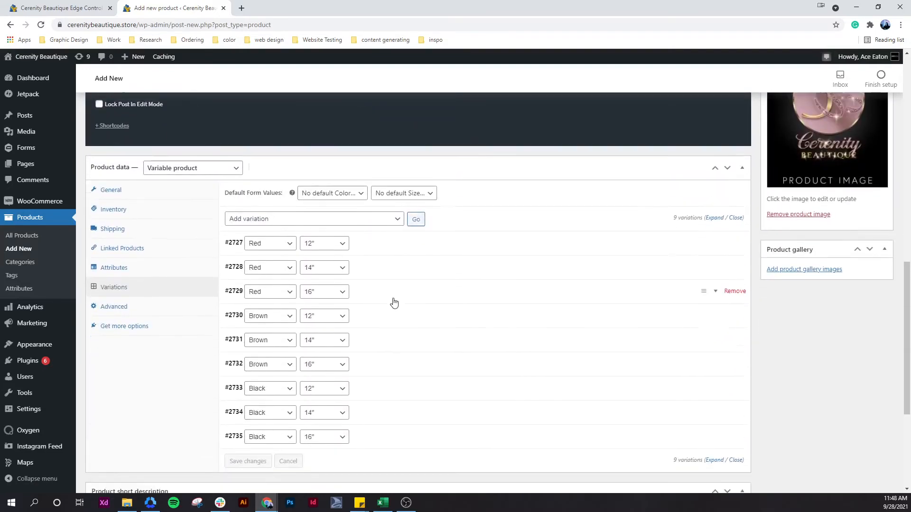
scroll(428, 288, up, 8)
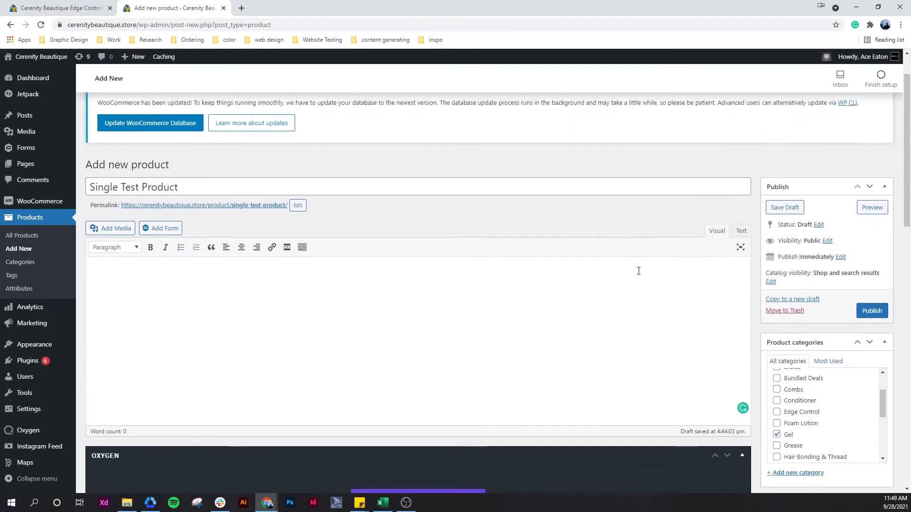
scroll(638, 267, up, 1)
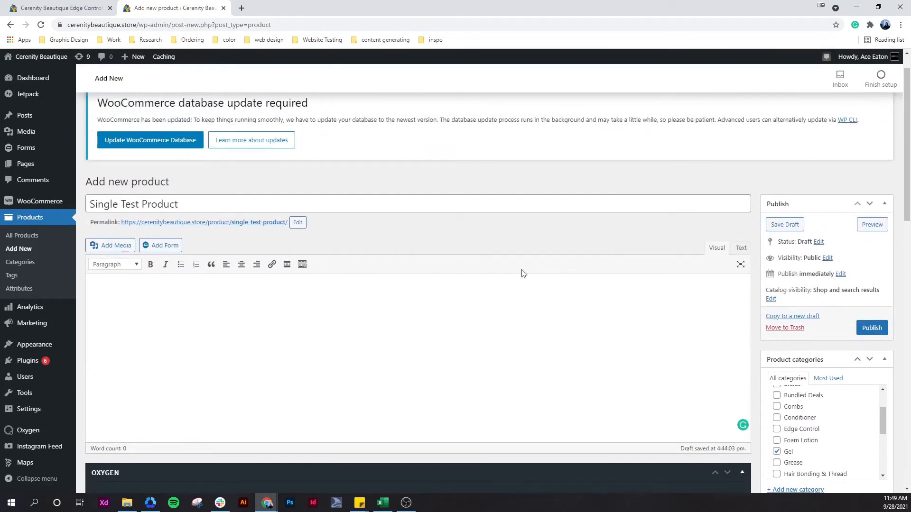
scroll(807, 290, down, 1)
scroll(877, 328, up, 1)
click(871, 328)
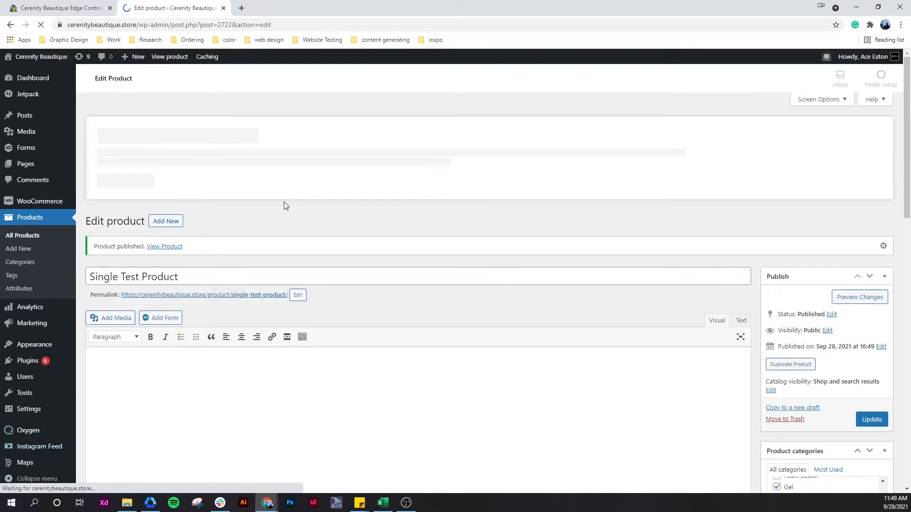
Step: Open the published product's permalink in a new browser tab and switch to that page
click(262, 290)
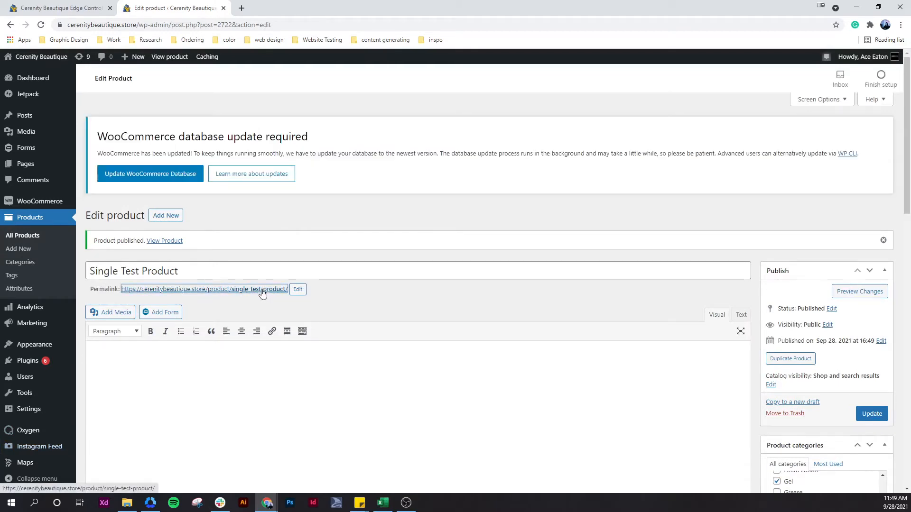
right_click(262, 291)
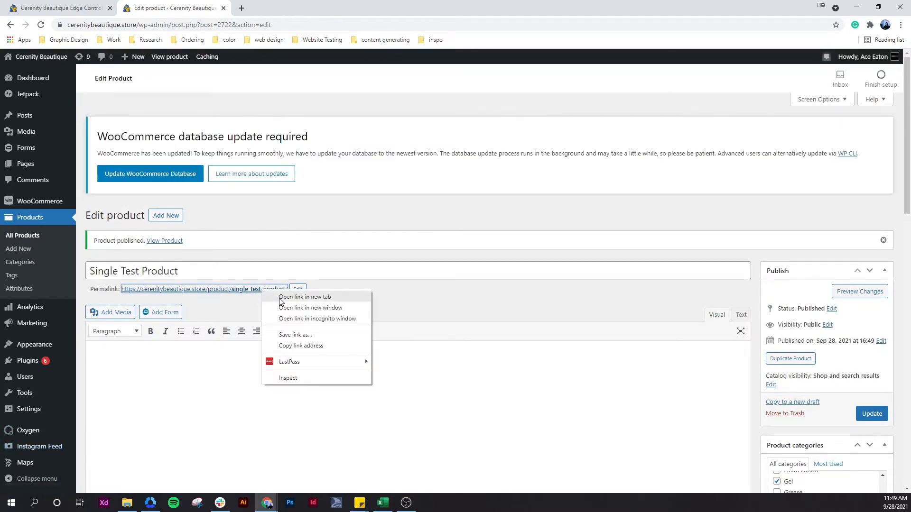
click(281, 298)
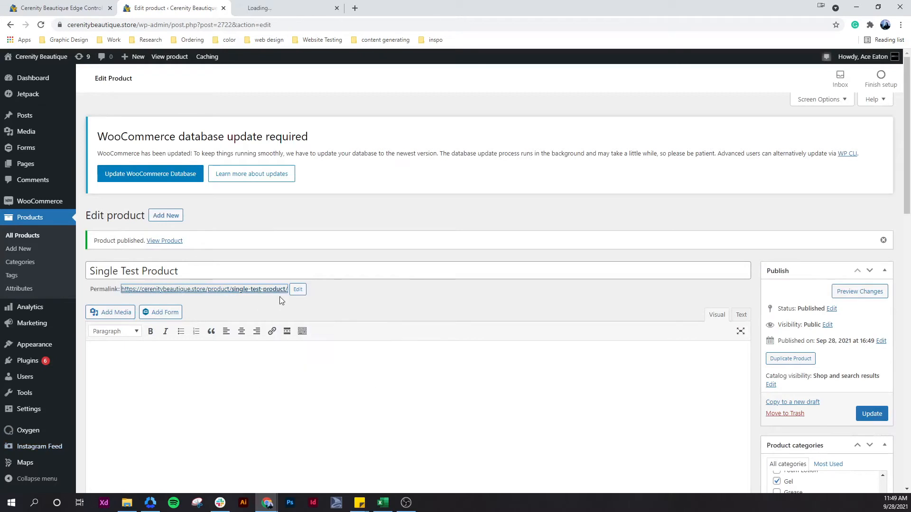
click(296, 6)
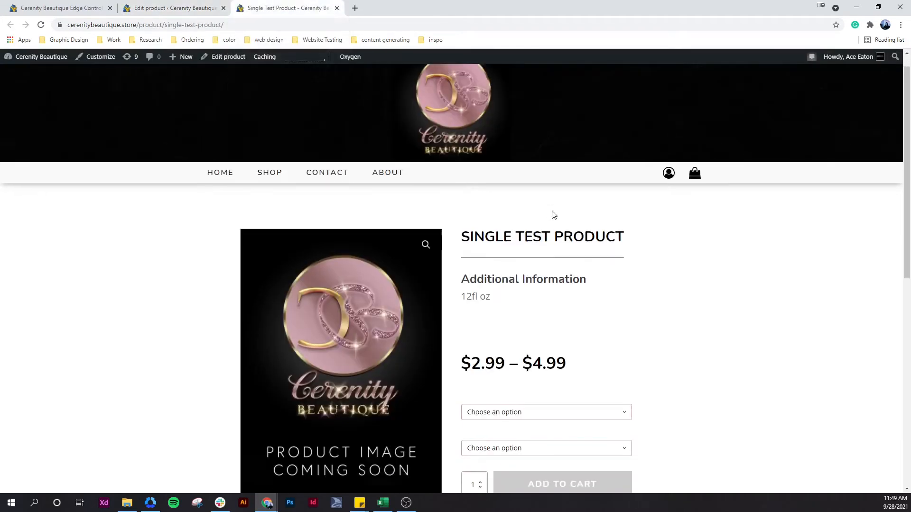
Step: Choose the Red color and the 14" size on the product's store page to check the variation price
scroll(560, 218, down, 3)
click(571, 297)
click(556, 313)
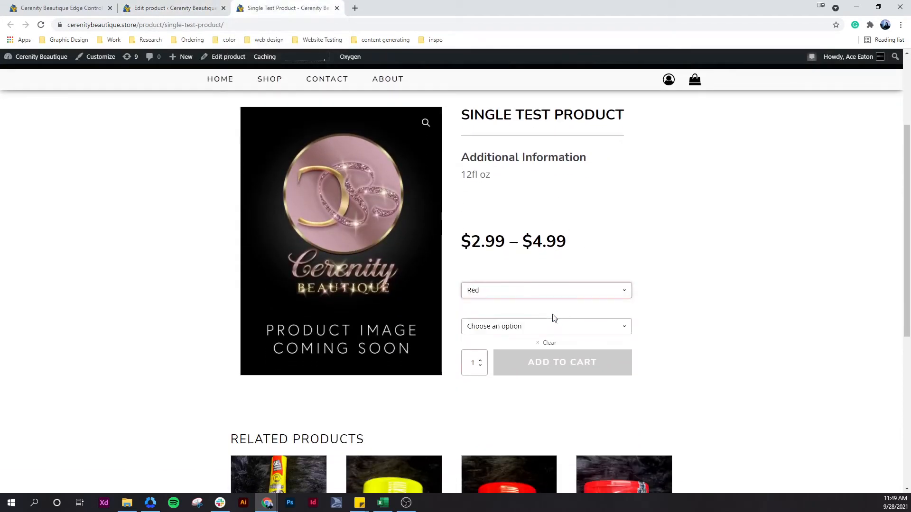
click(543, 331)
click(522, 357)
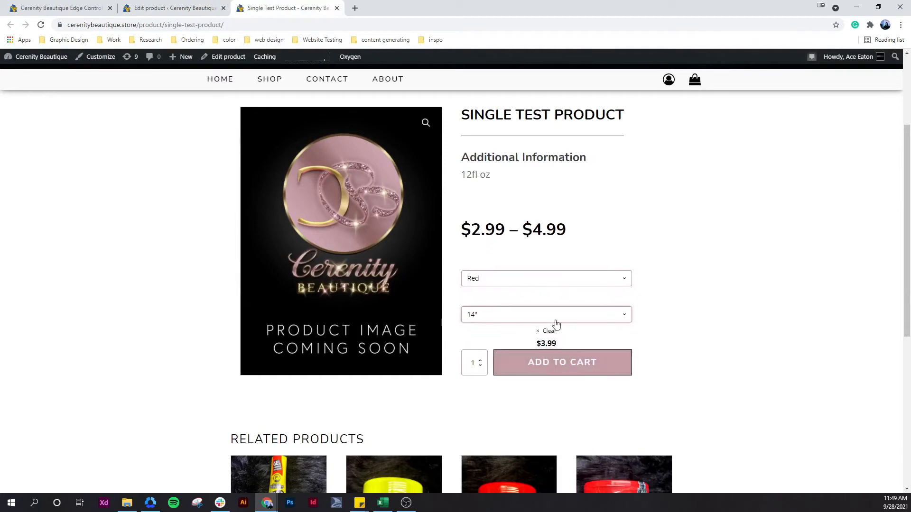
Step: Compare the Red variation's prices by switching the size to 16", 14" and 12"
click(572, 317)
click(562, 356)
click(571, 316)
click(568, 351)
click(579, 315)
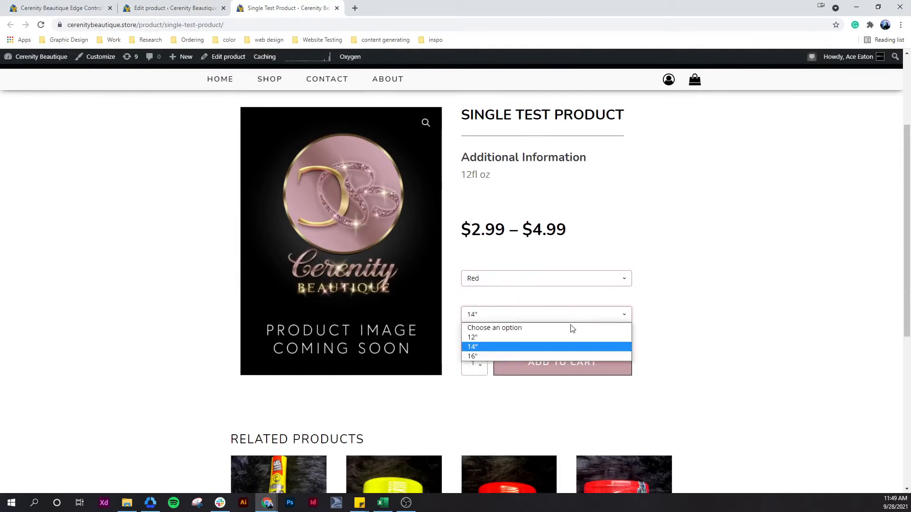
click(572, 337)
click(555, 316)
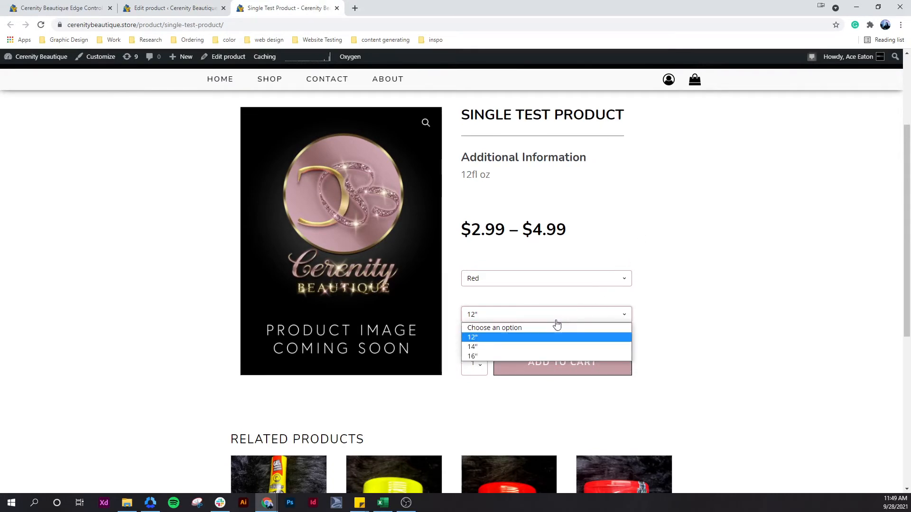
click(556, 336)
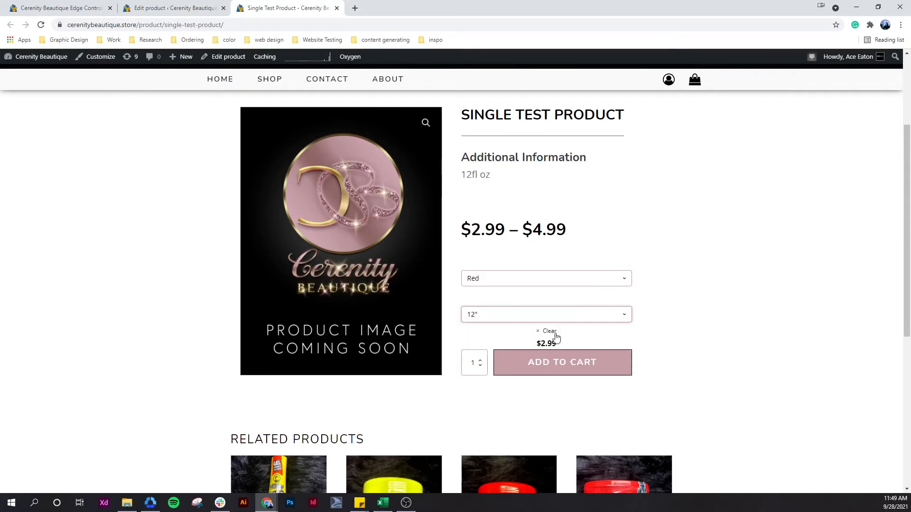
Step: Close the store page and look through the product's settings in the editor
click(337, 8)
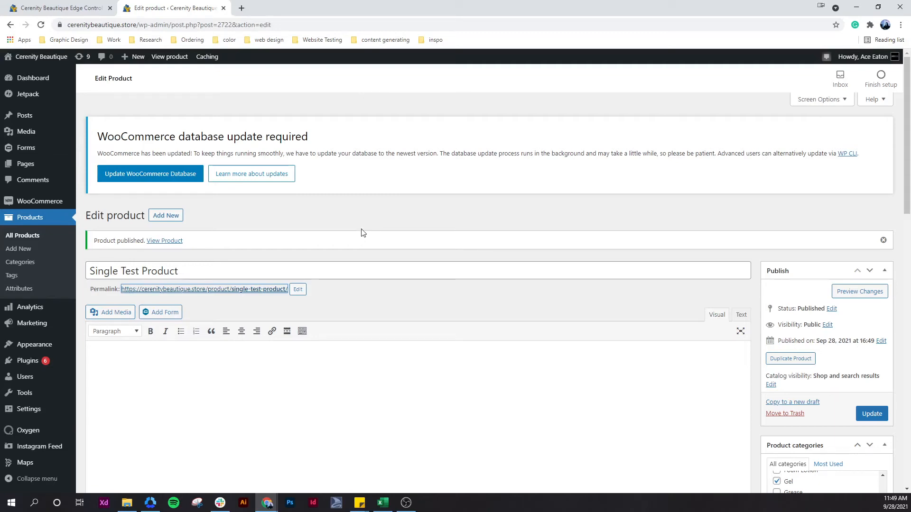
scroll(363, 233, down, 15)
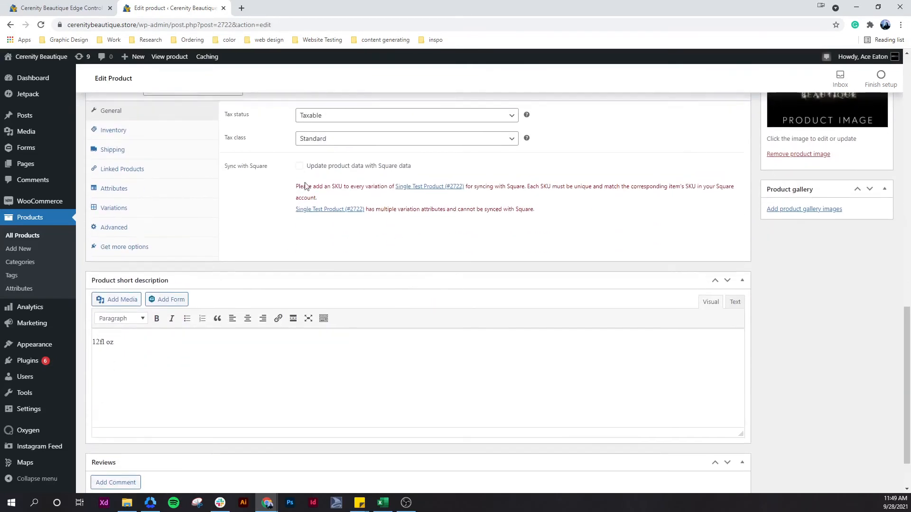
scroll(314, 238, up, 10)
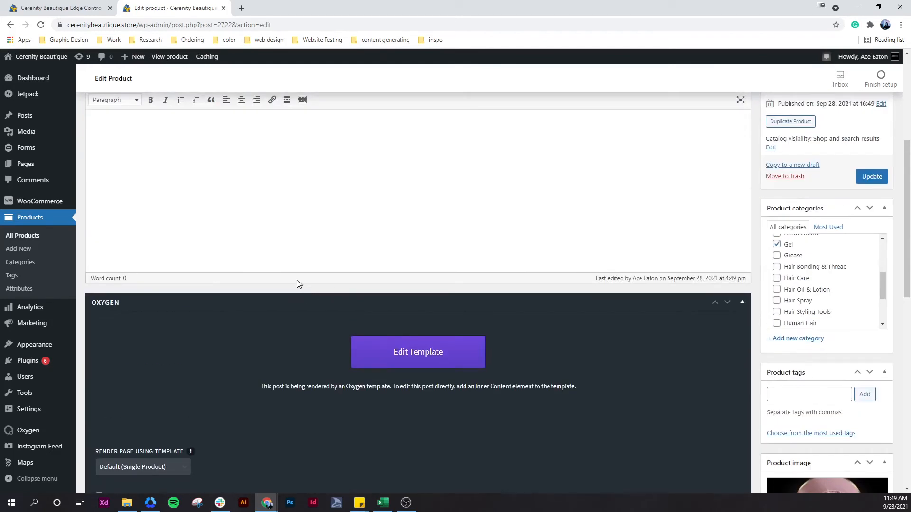
Step: Leave the product editor for the Media Library and show its file upload area
scroll(291, 282, down, 1)
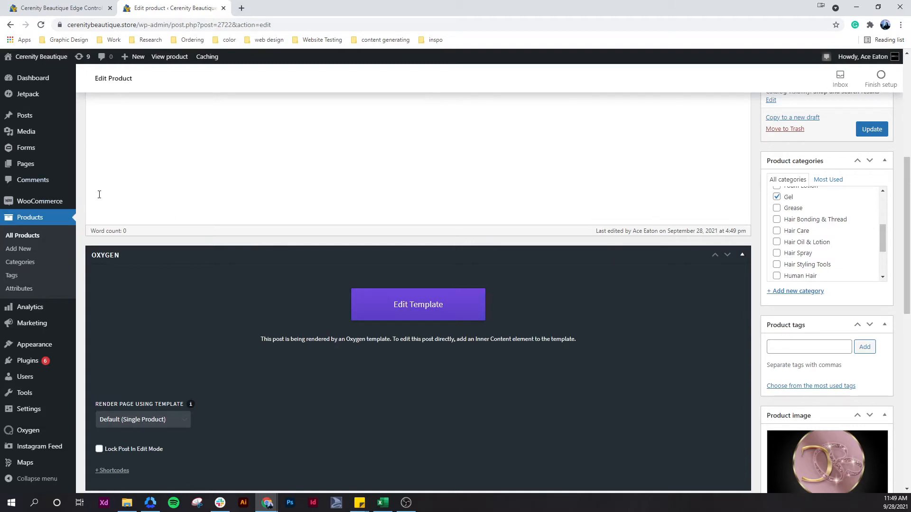
click(21, 136)
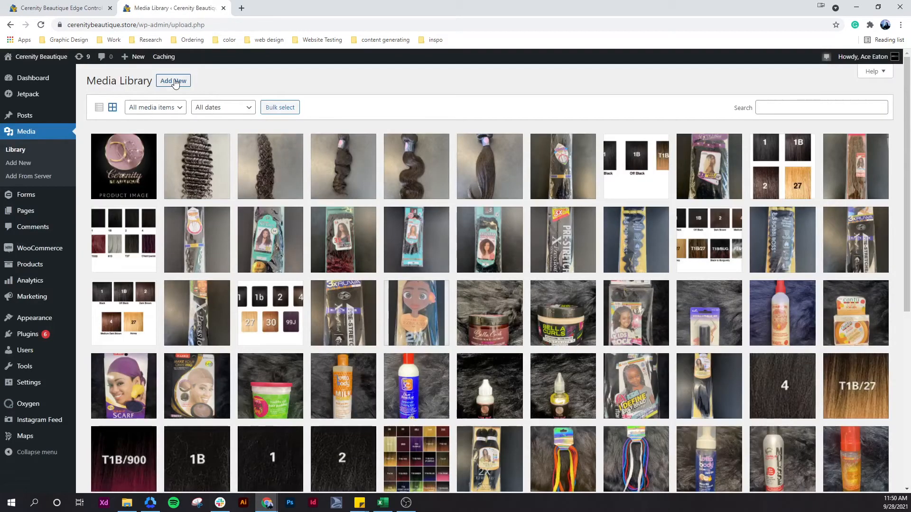
click(175, 81)
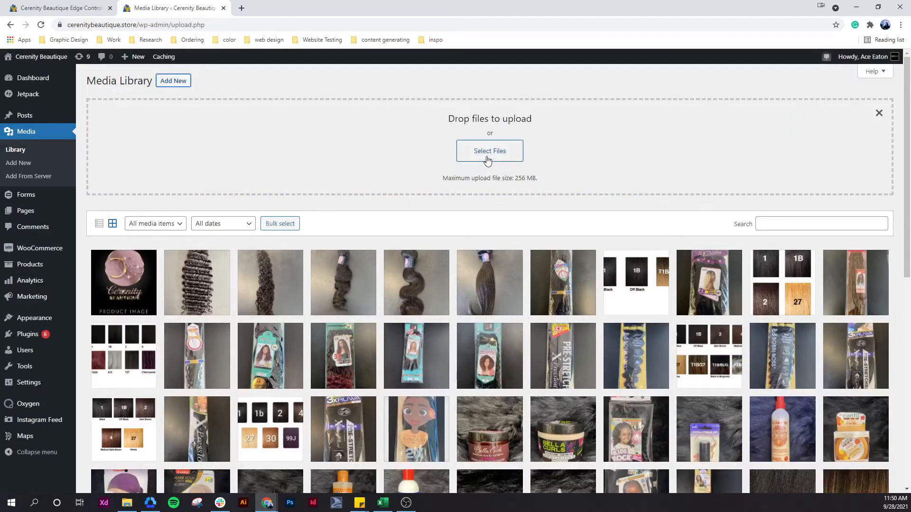
click(27, 135)
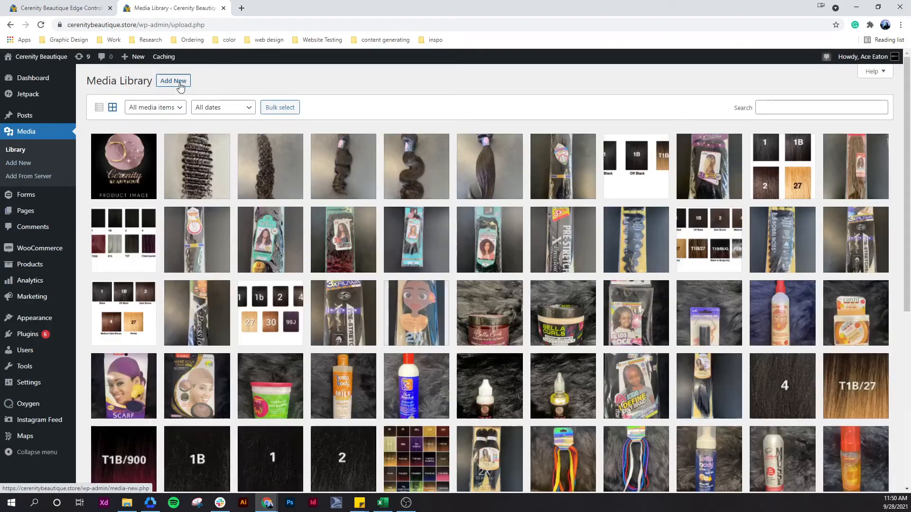
click(174, 81)
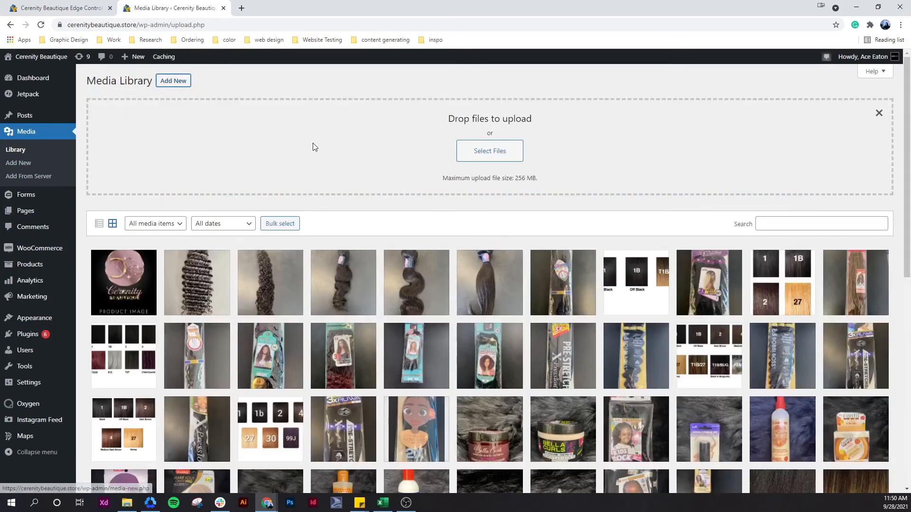
Step: Upload every image in the test upload folder except SingleTestUpload to the Media Library
click(489, 150)
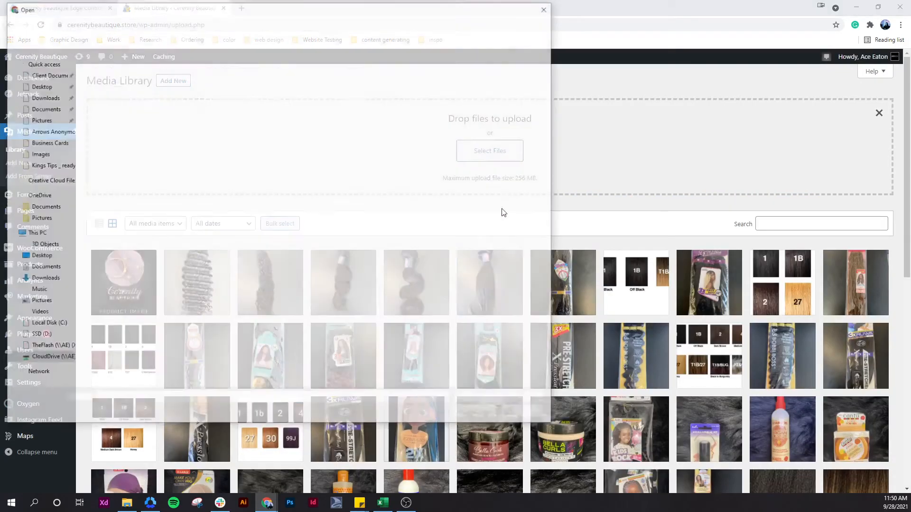
drag(157, 240, 94, 60)
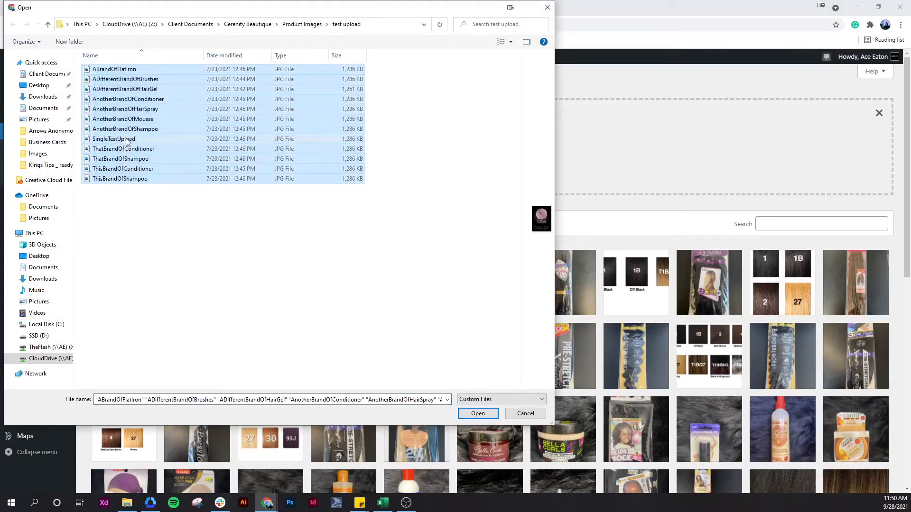
ctrl+click(124, 139)
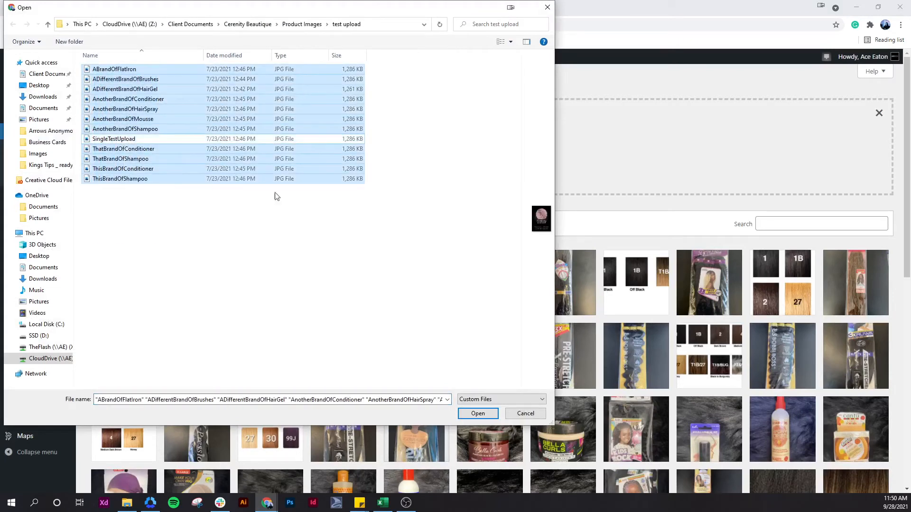
click(474, 414)
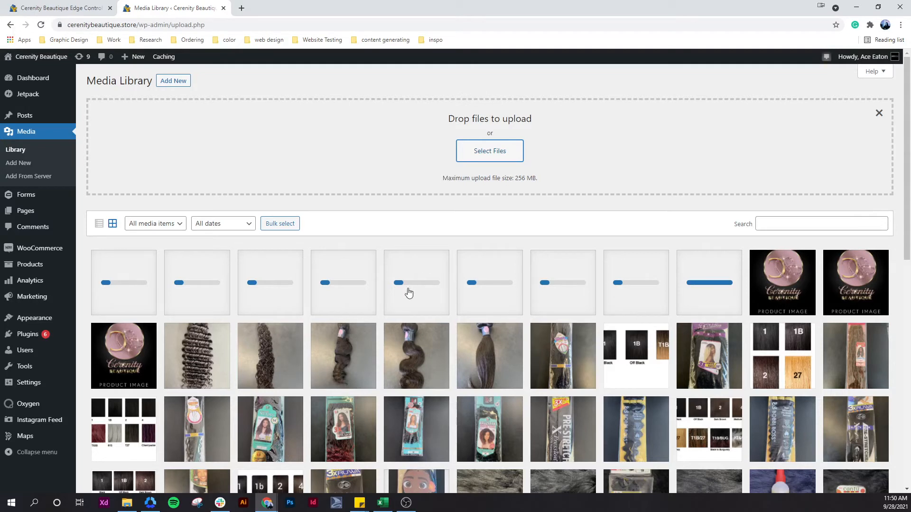
Step: Bring up the example product spreadsheet in Excel and go through its column headers from Product Name to Image Name
drag(910, 43, 606, 44)
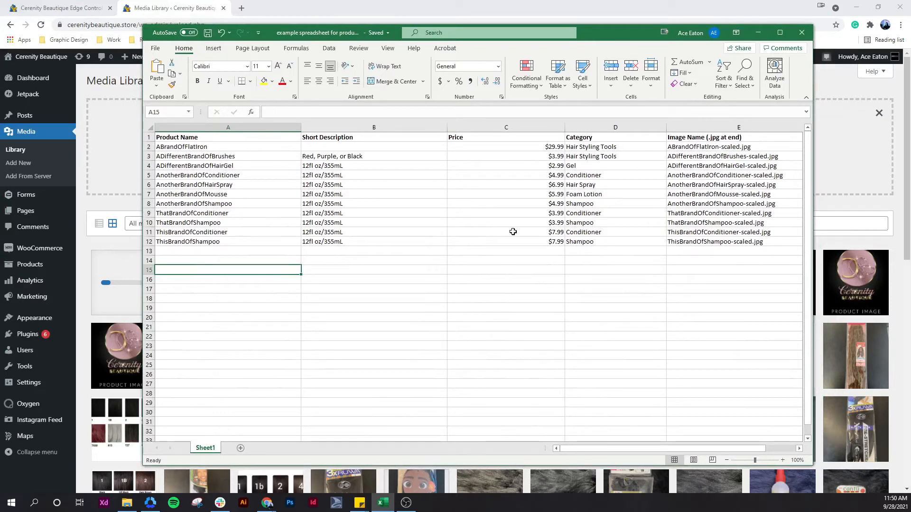
click(190, 153)
click(189, 138)
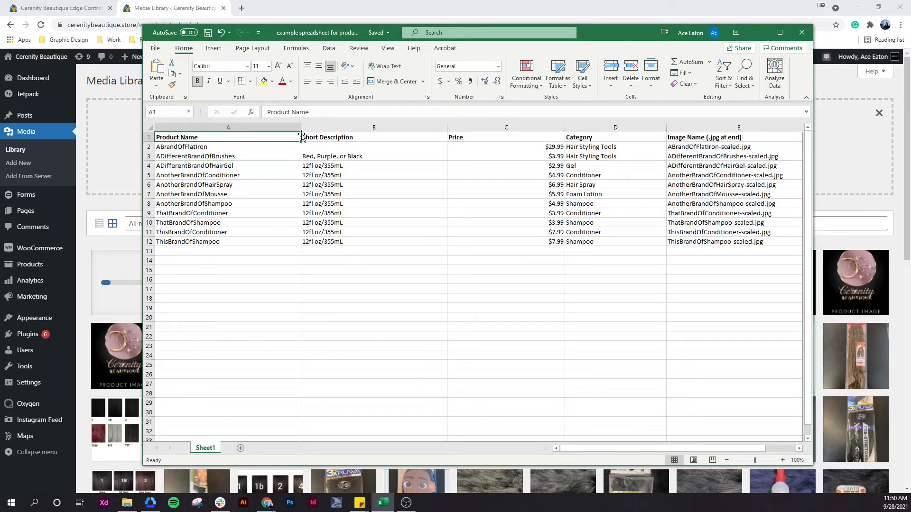
click(342, 139)
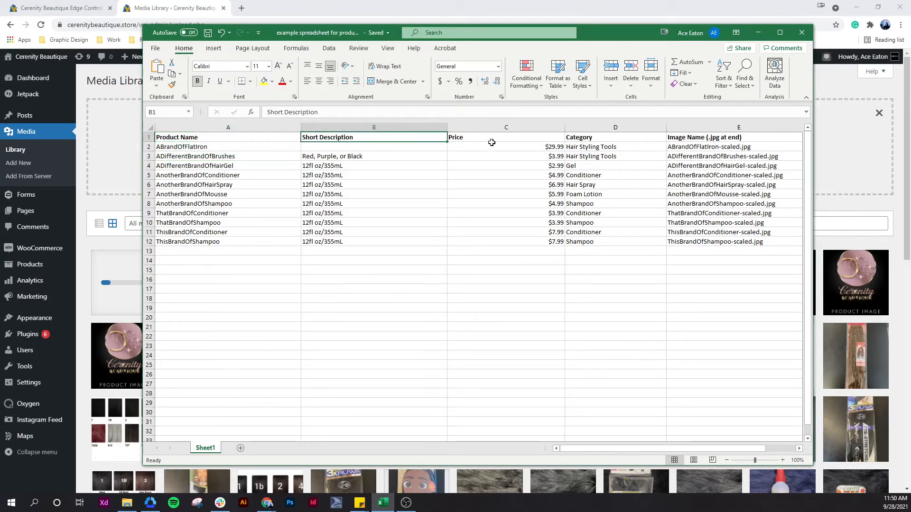
click(493, 139)
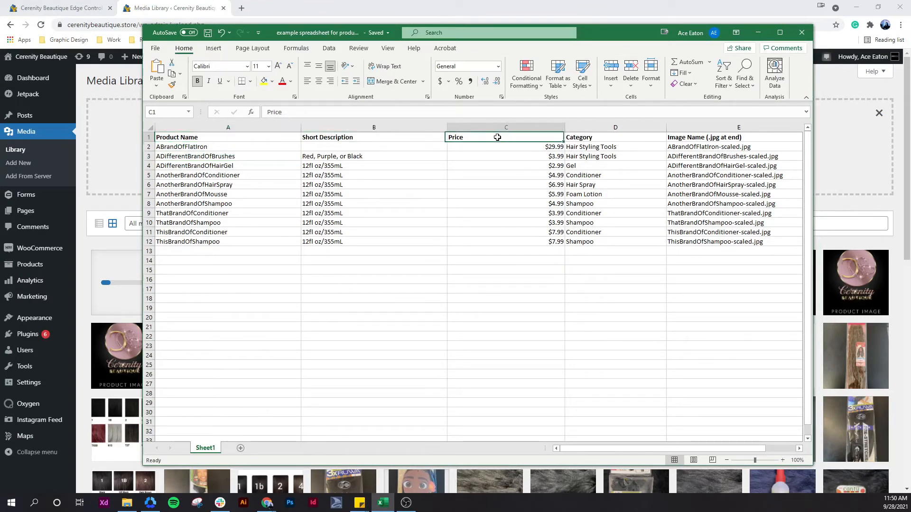
click(638, 137)
click(752, 137)
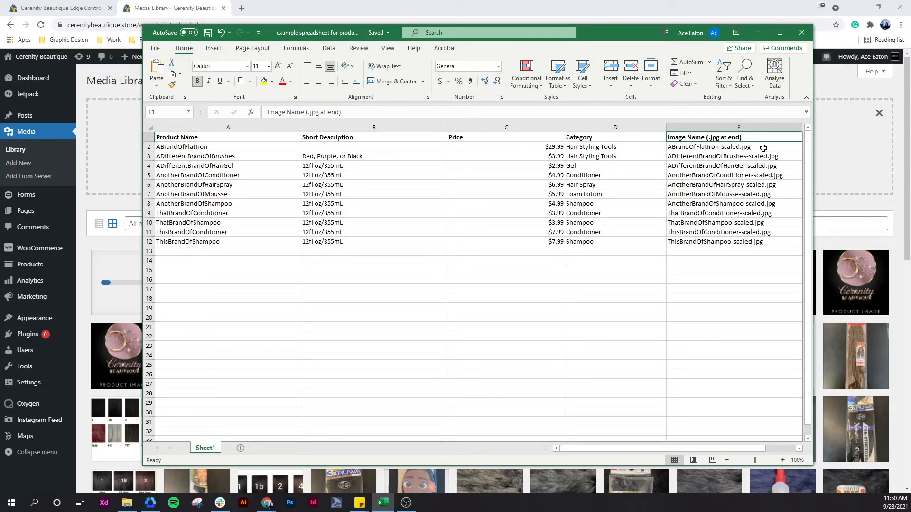
Step: Open the flat iron's image name in E2 and highlight its "-scaled.jpg" ending
click(764, 148)
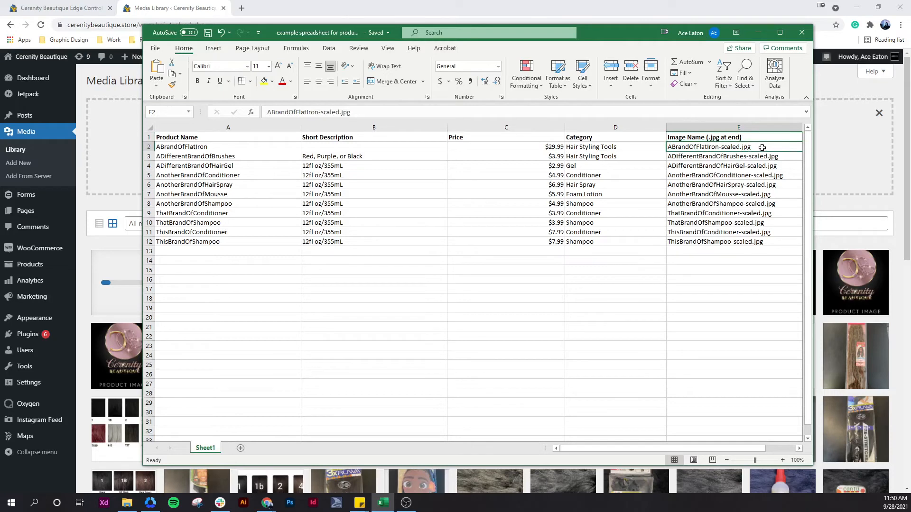
double_click(762, 148)
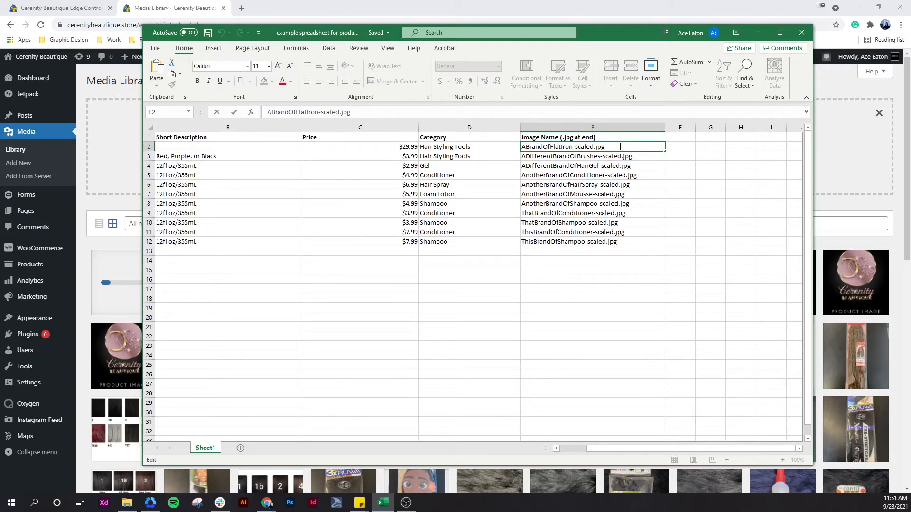
drag(620, 147, 575, 146)
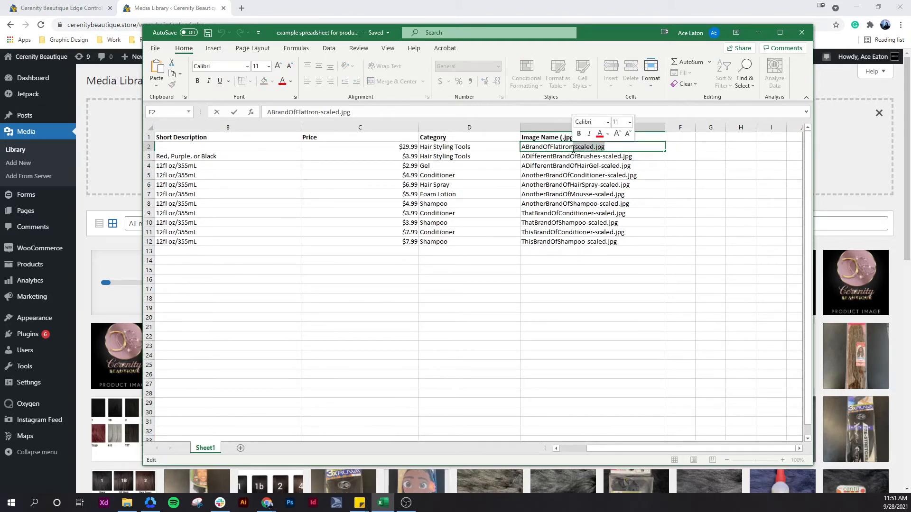
click(574, 147)
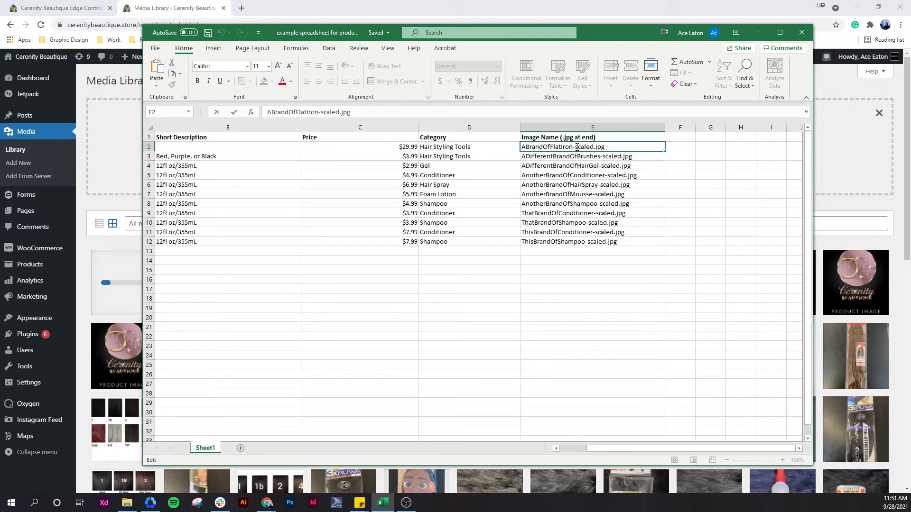
mouse_move(577, 147)
mouse_down()
mouse_move(617, 147)
mouse_move(571, 147)
mouse_up()
click(617, 146)
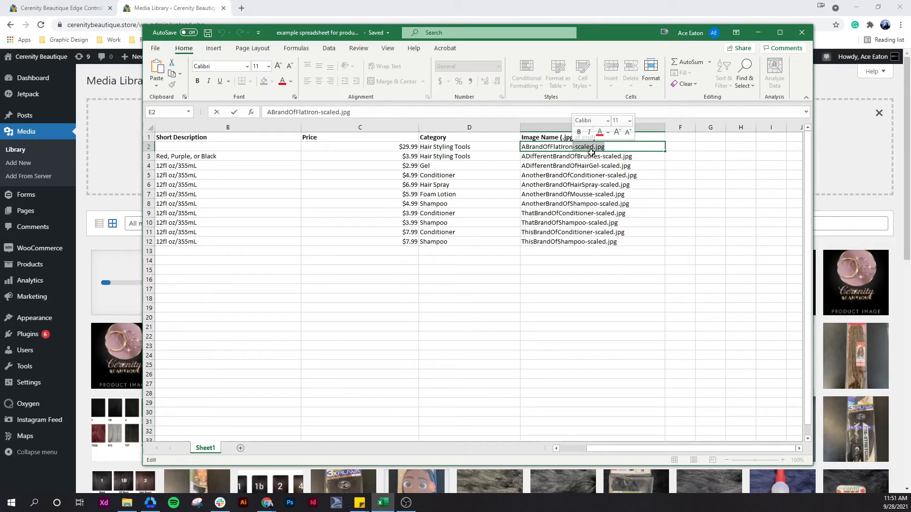
Step: Compare the brushes and hair gel image names with the "-scaled.jpg" ending highlighted in E2
click(598, 158)
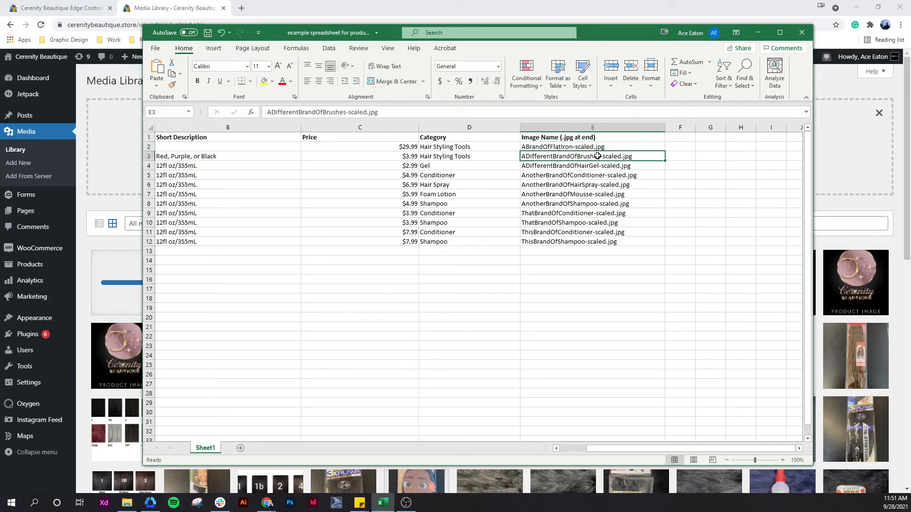
click(598, 165)
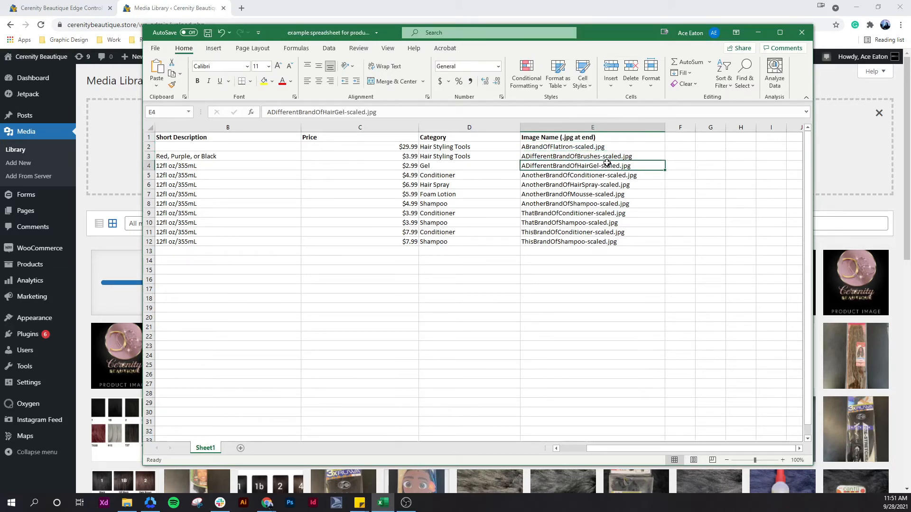
double_click(579, 146)
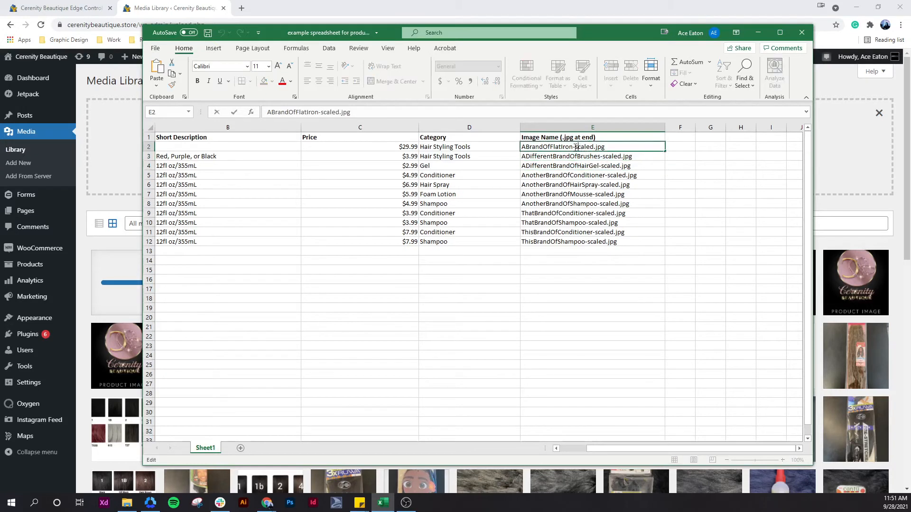
drag(574, 147, 608, 148)
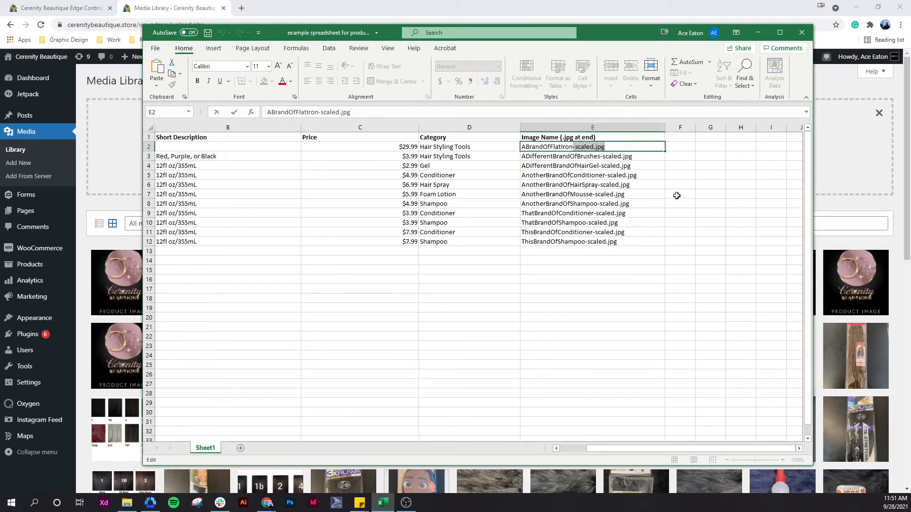
click(615, 159)
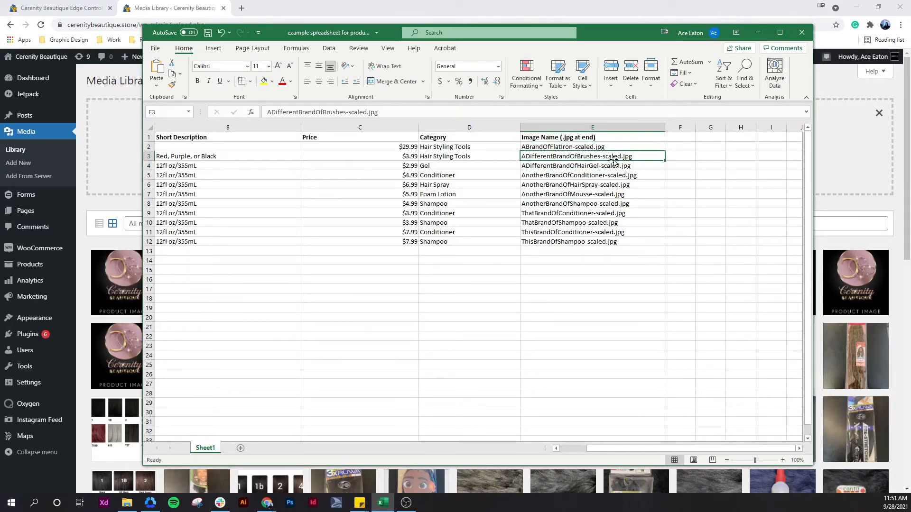
Step: Highlight the full image name in E2 and check it against the original files in the test upload folder
click(575, 147)
double_click(625, 148)
drag(619, 147, 521, 147)
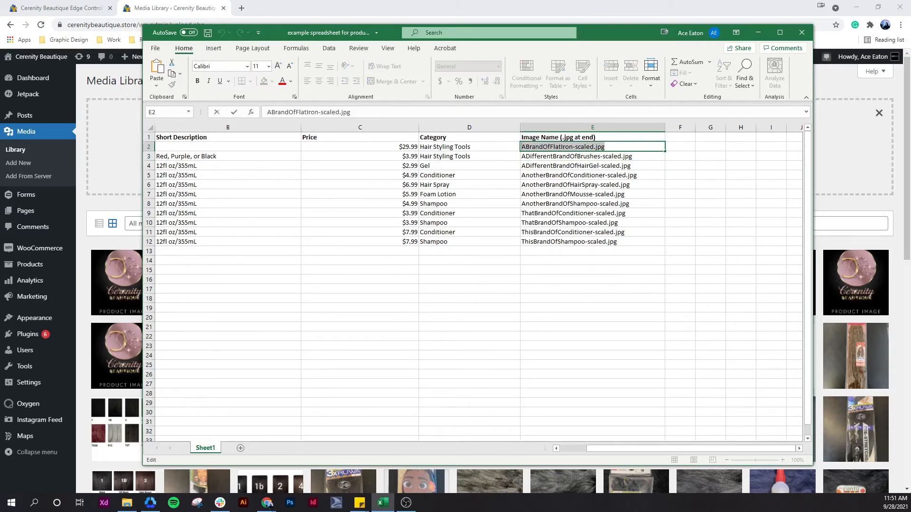
drag(910, 49, 440, 50)
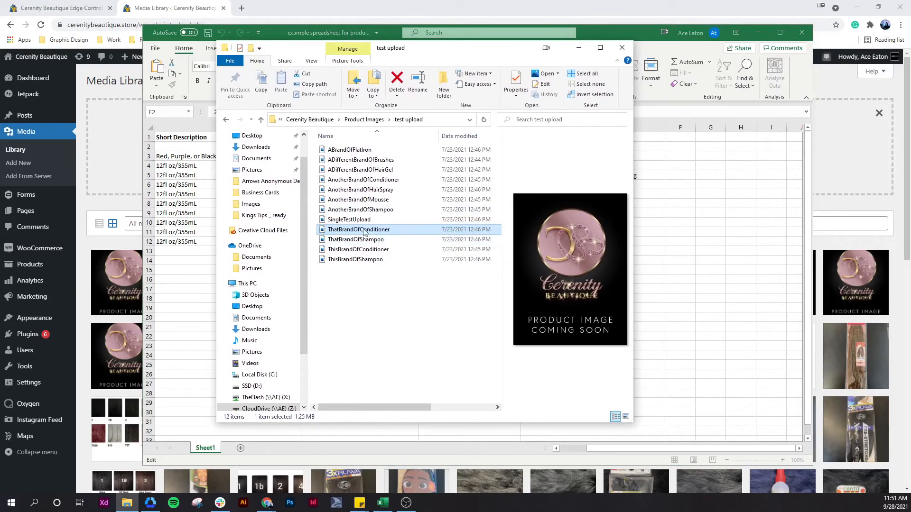
click(579, 47)
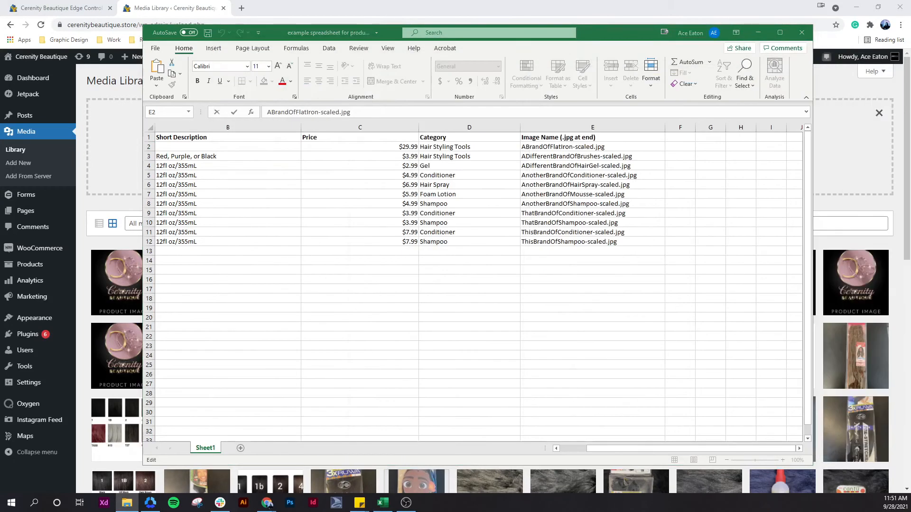
Step: Minimize the spreadsheet and check the file name in the uploaded ThisBrandOfConditioner image's attachment details in the Media Library
click(757, 32)
click(191, 291)
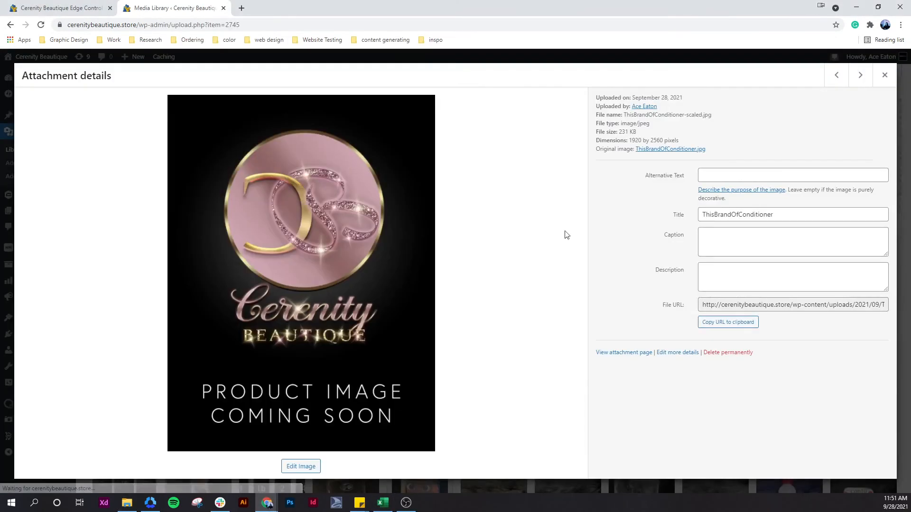
drag(678, 119, 627, 116)
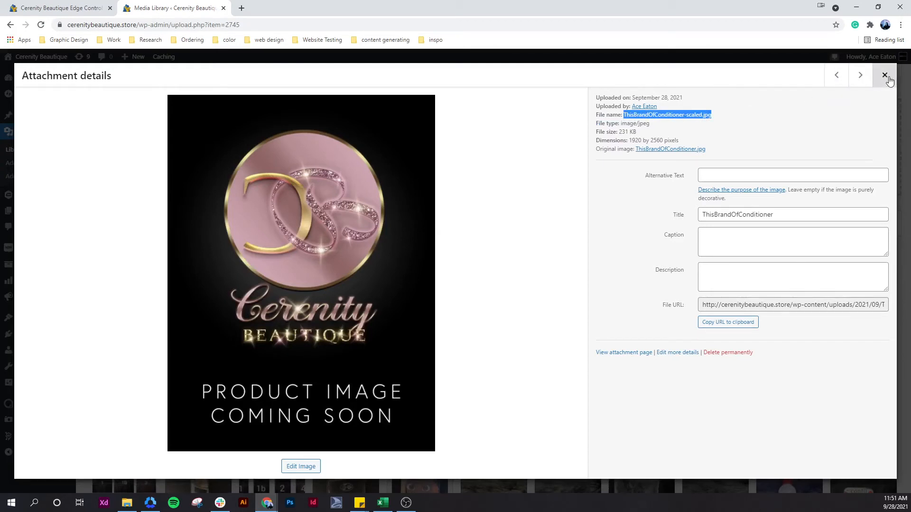
click(885, 76)
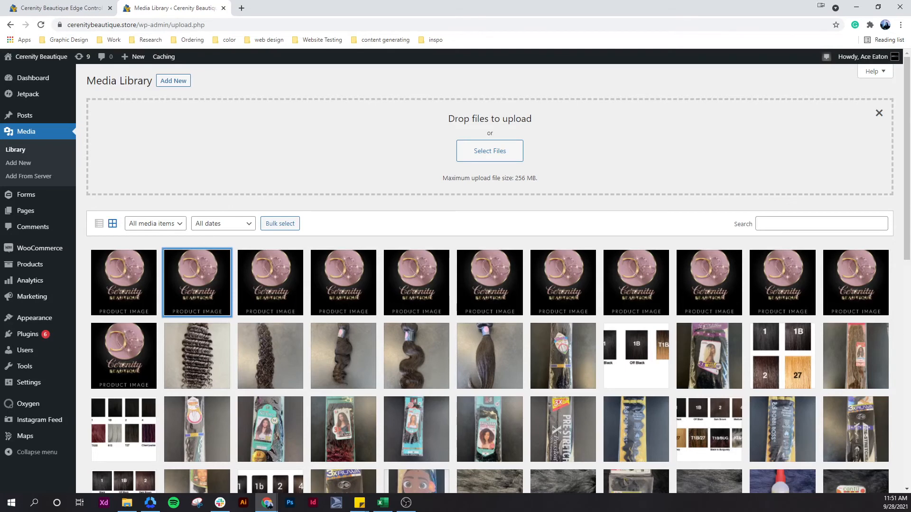
Step: Return to the spreadsheet in Excel and review the Category entries of the first four products, D2 to D5
key(alt+Tab)
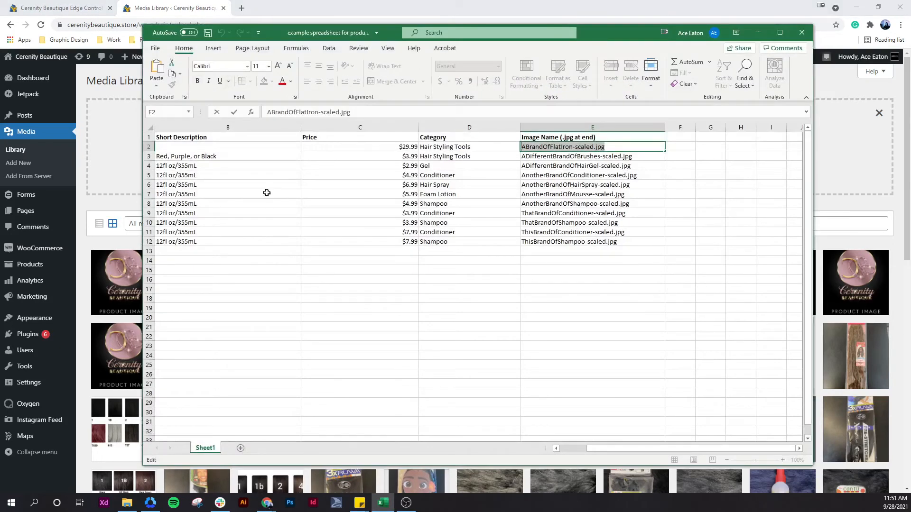
click(266, 192)
drag(673, 448, 607, 446)
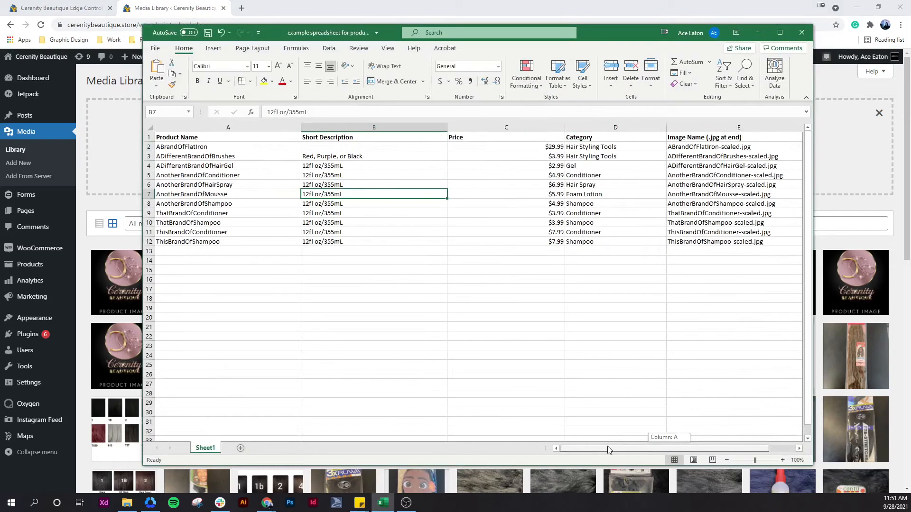
click(600, 145)
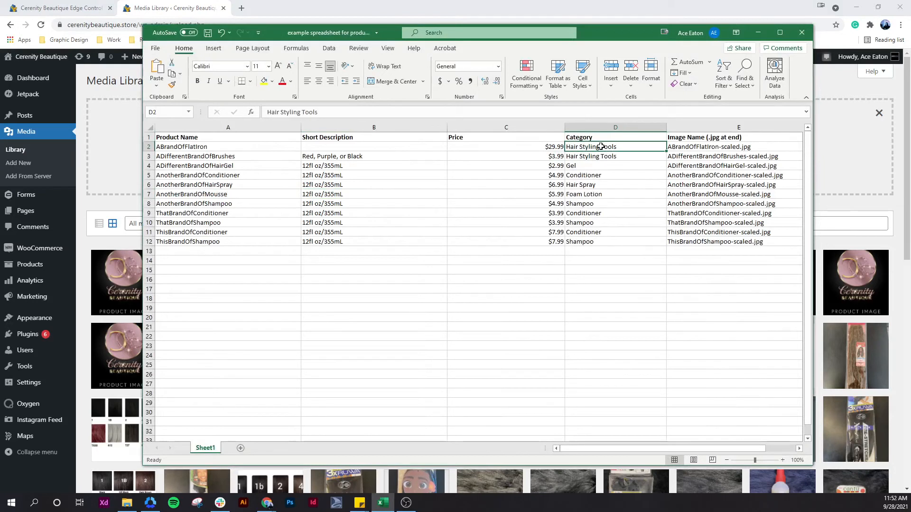
click(598, 158)
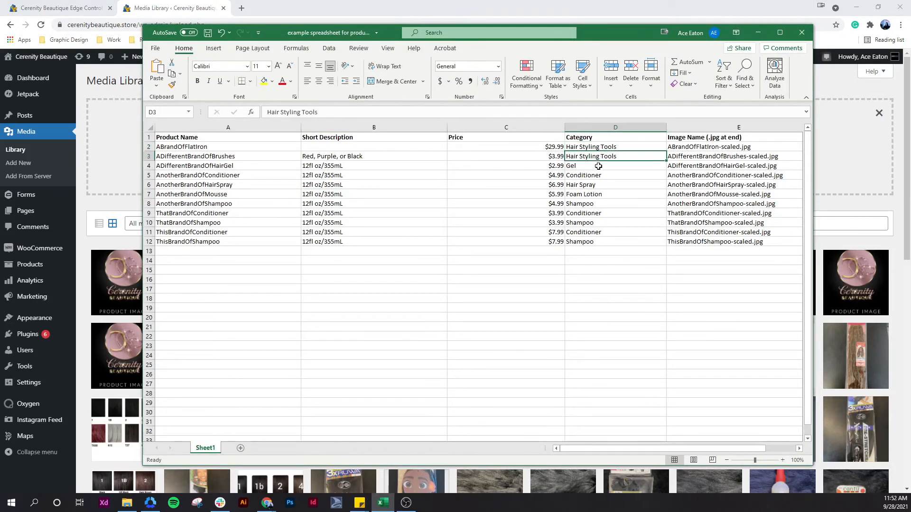
click(599, 166)
click(587, 178)
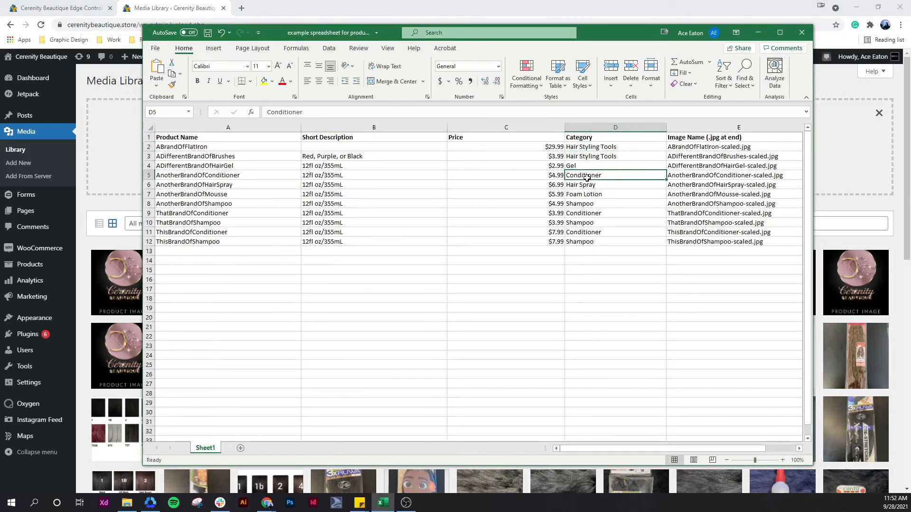
Step: Review the Category entries for the mousse, ThatBrandOfConditioner and brushes products in D7, D9 and D3
click(611, 192)
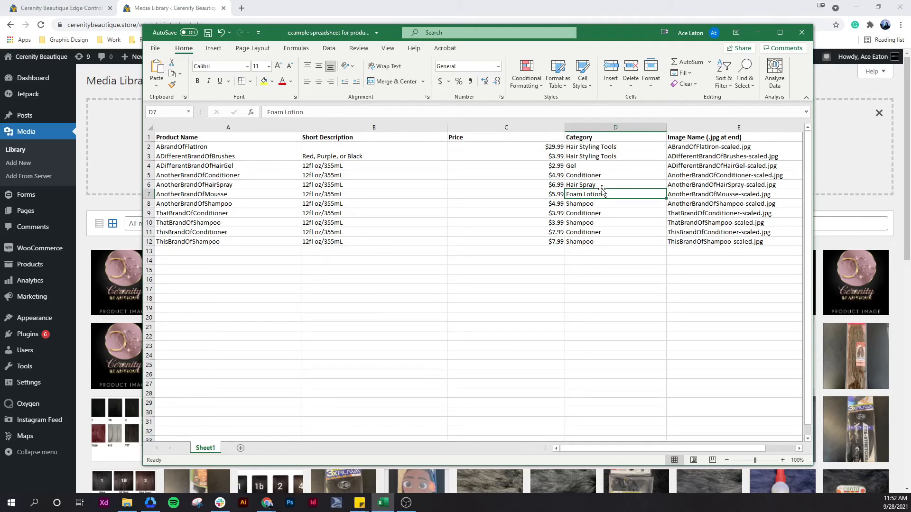
click(604, 213)
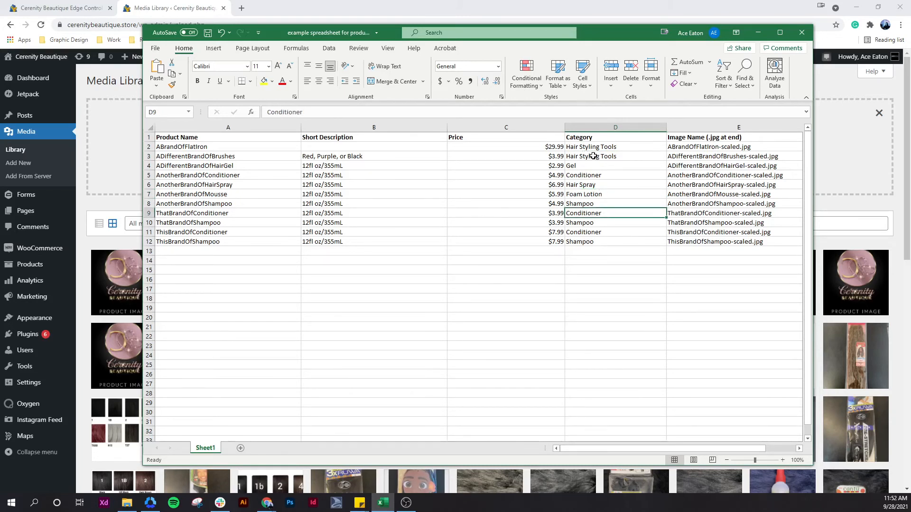
click(593, 156)
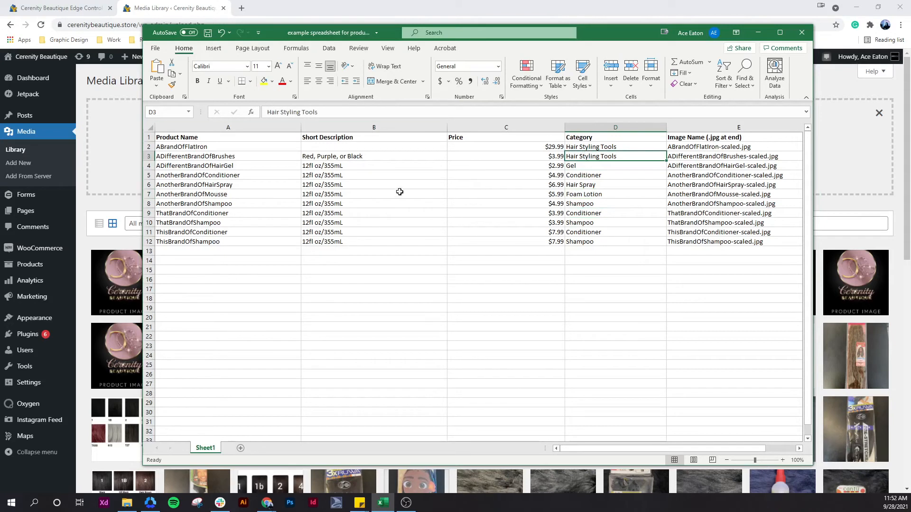
Step: Review the flat iron's row from name to category, including its blank short description, alongside the E6 image name and B7 description
click(315, 149)
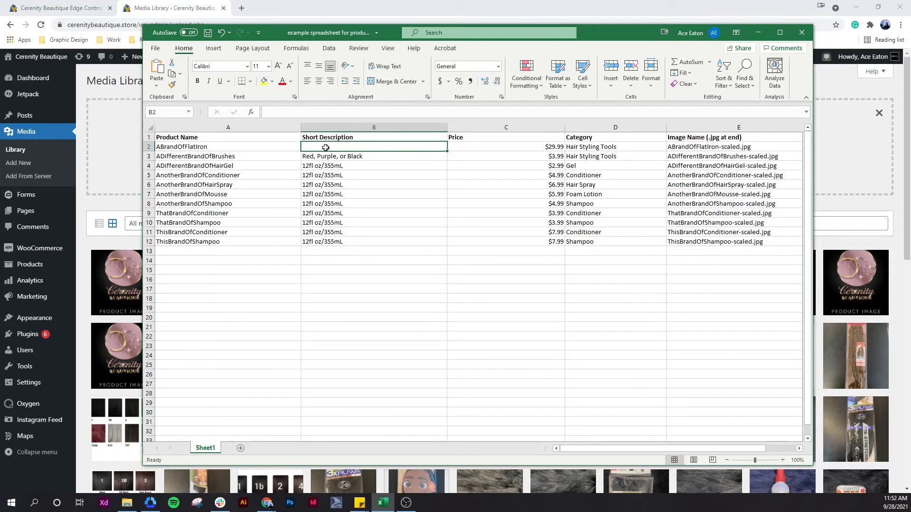
click(489, 147)
click(607, 149)
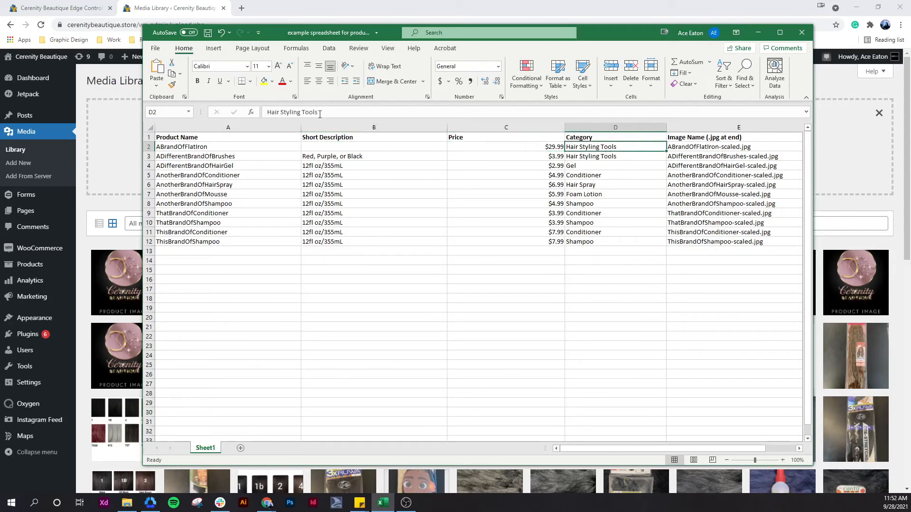
click(713, 183)
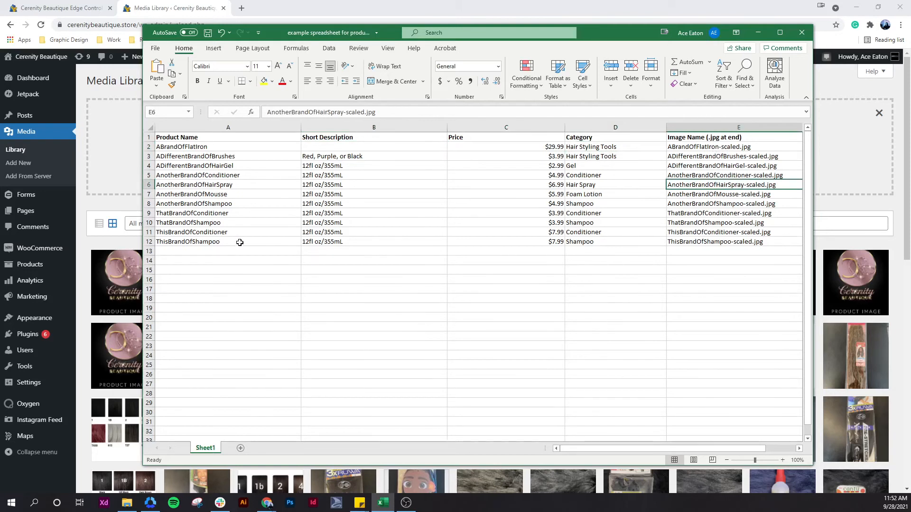
scroll(238, 243, down, 1)
scroll(238, 243, up, 1)
click(365, 193)
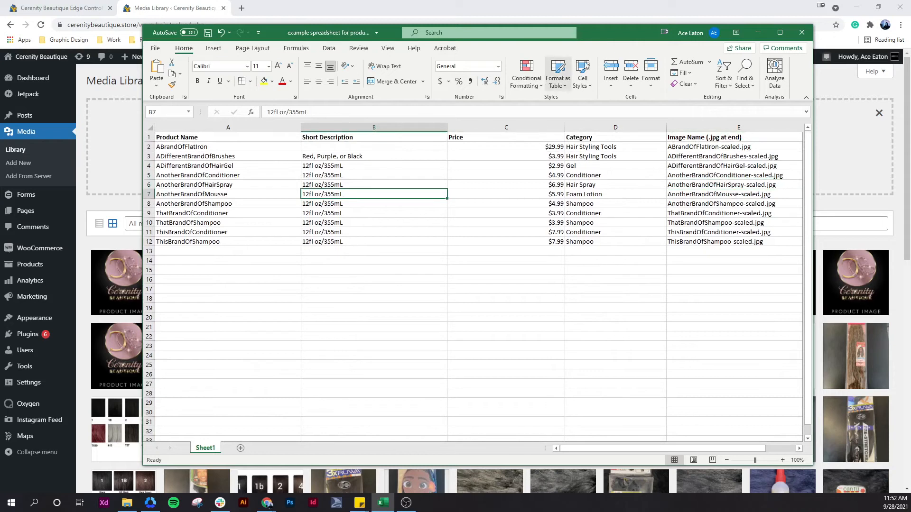
click(356, 148)
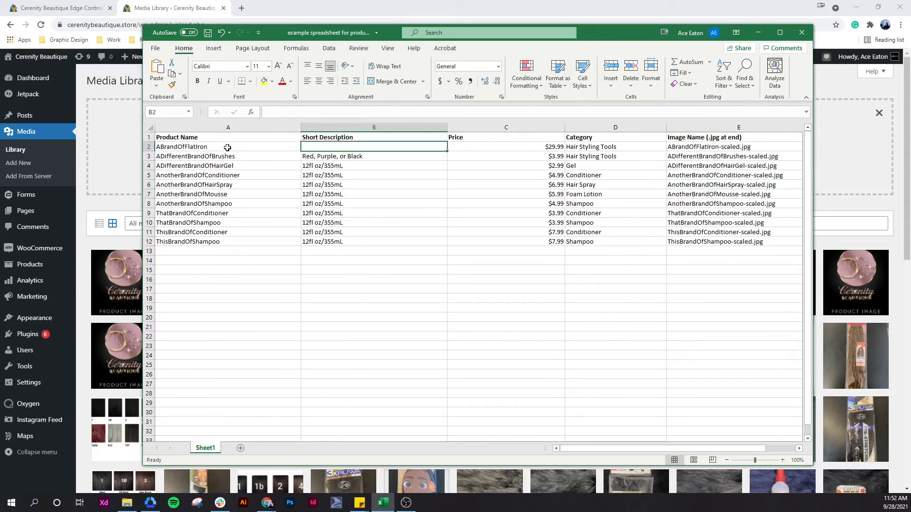
drag(227, 147, 360, 147)
click(360, 147)
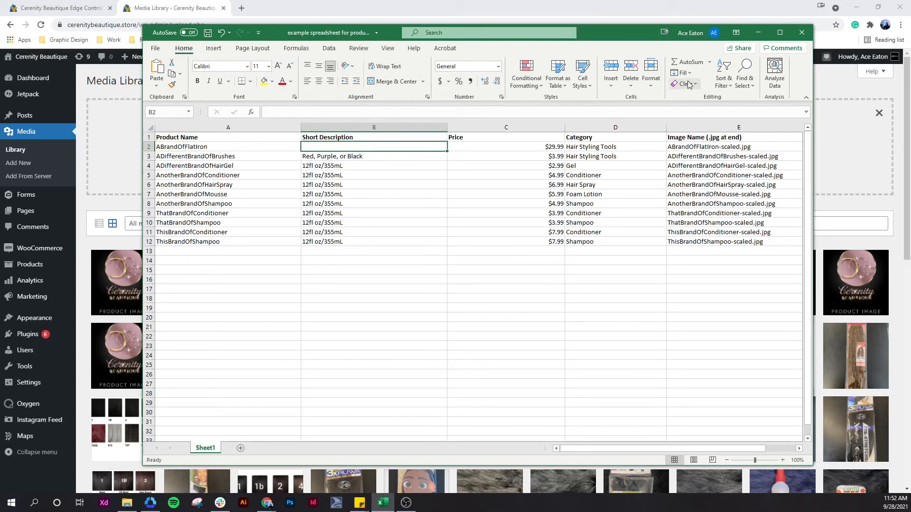
Step: Switch to the site admin in Chrome, reload the Media Library, and open the CSV product importer from the product list
click(757, 32)
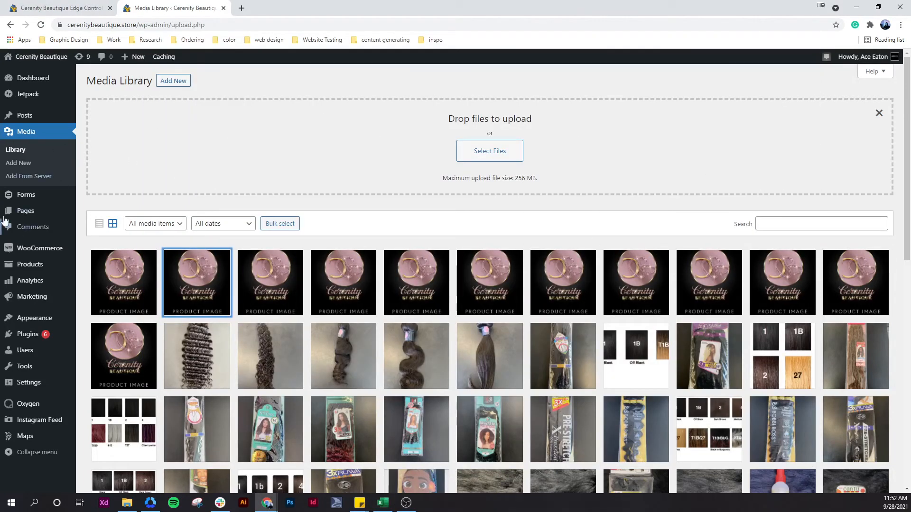
click(26, 134)
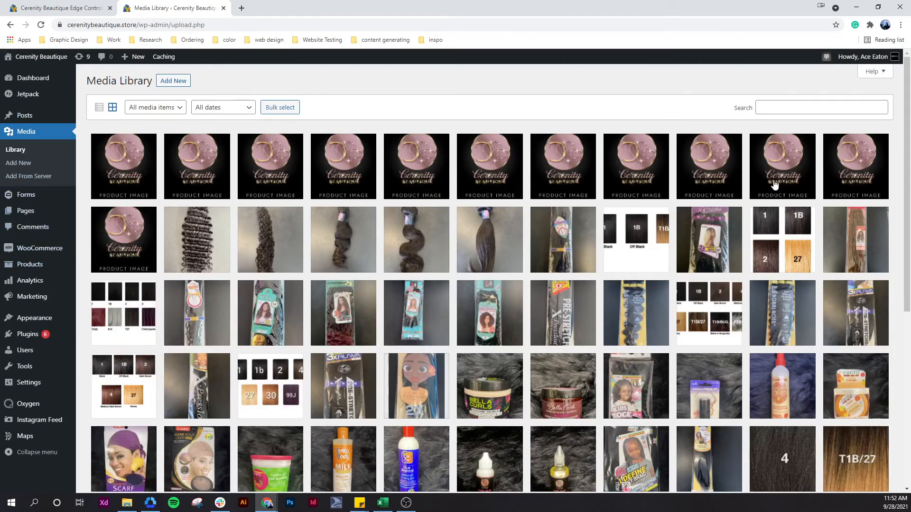
click(34, 271)
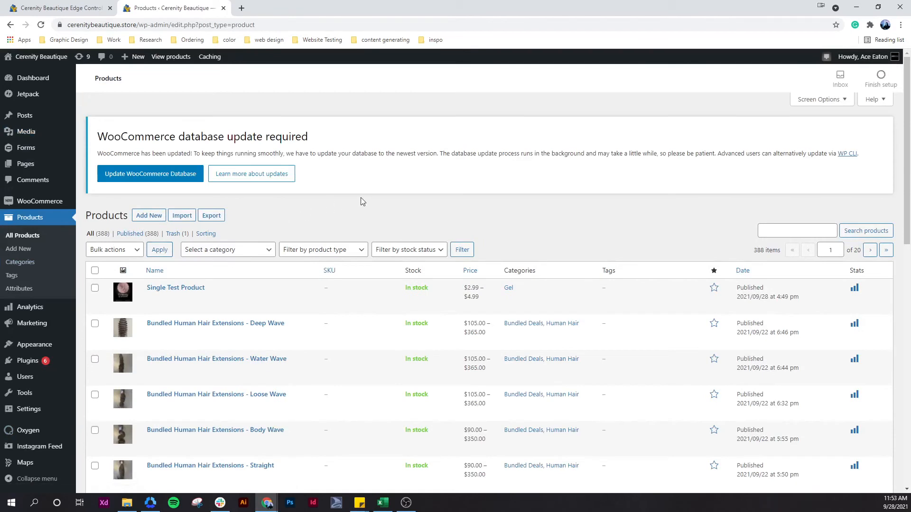
click(181, 219)
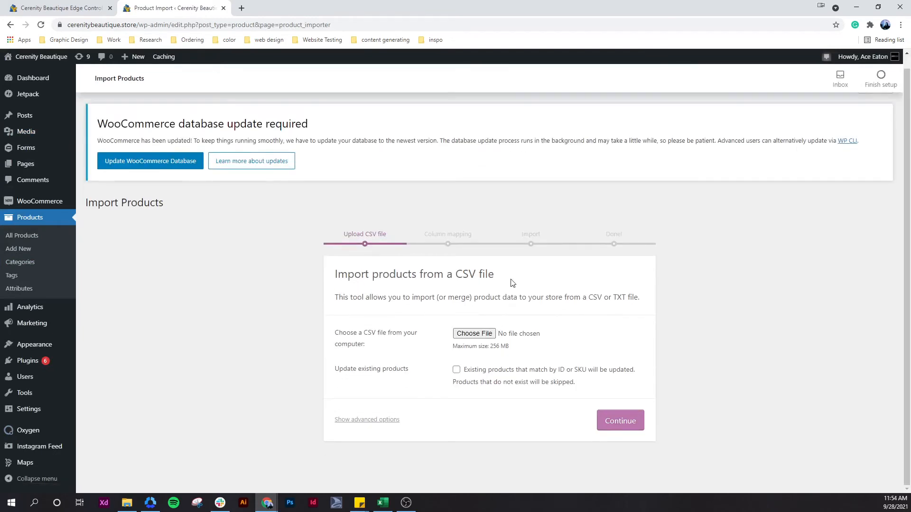
drag(494, 276, 331, 279)
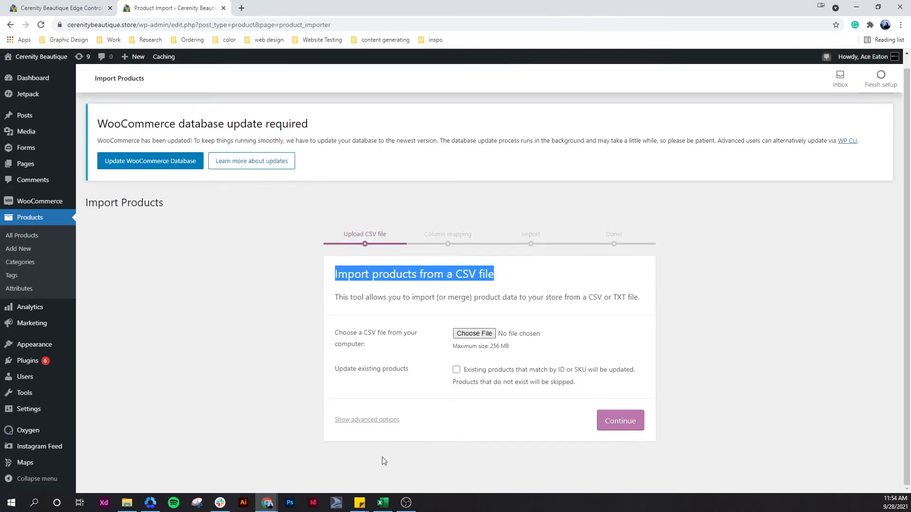
Step: Switch to Excel and save the spreadsheet as CSV (Comma delimited) in the example spreadsheets folder, keeping the name "example spreadsheet for products"
click(383, 503)
click(439, 309)
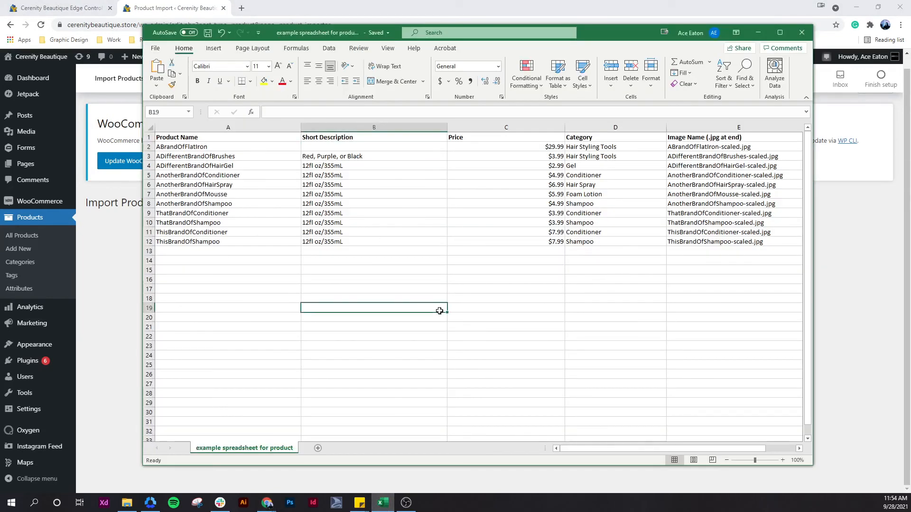
click(155, 47)
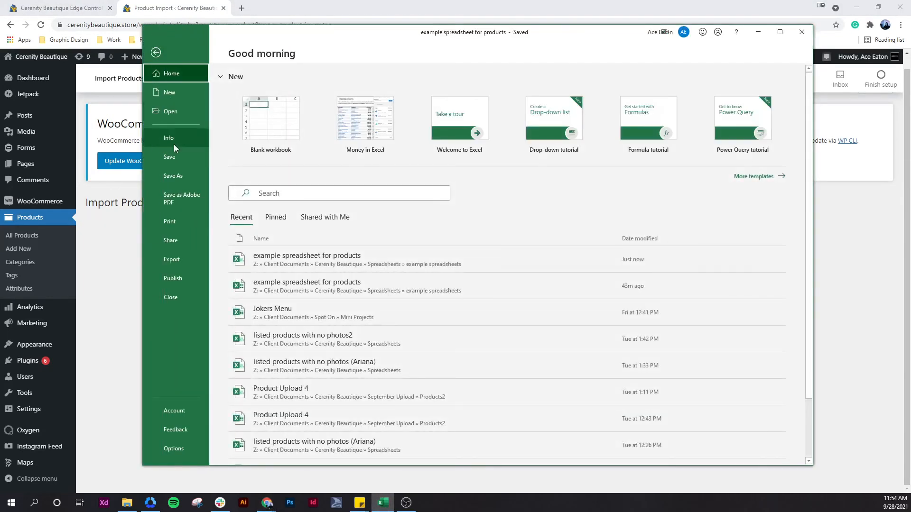
click(173, 176)
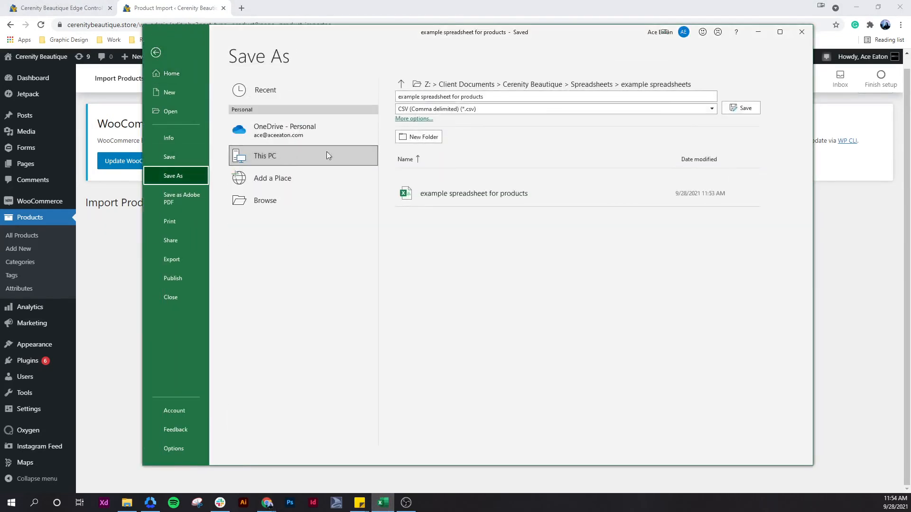
click(442, 110)
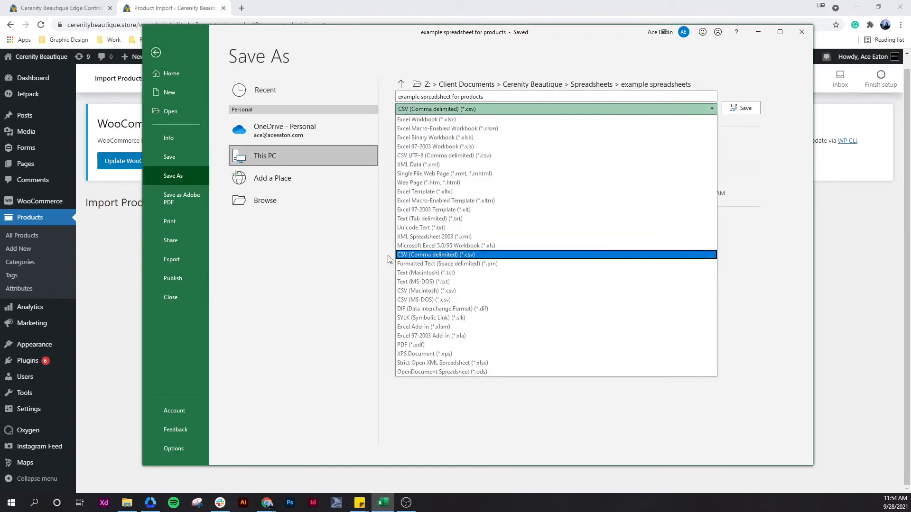
click(445, 120)
click(463, 112)
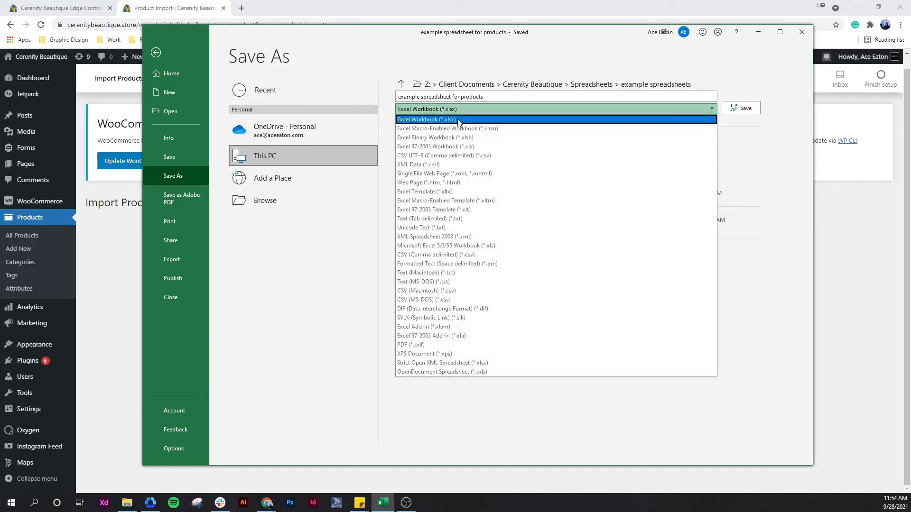
click(433, 259)
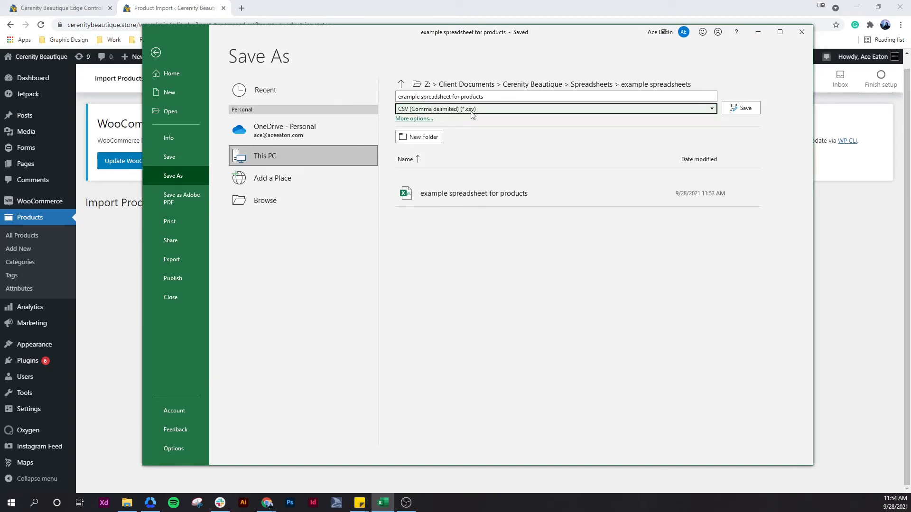
click(743, 109)
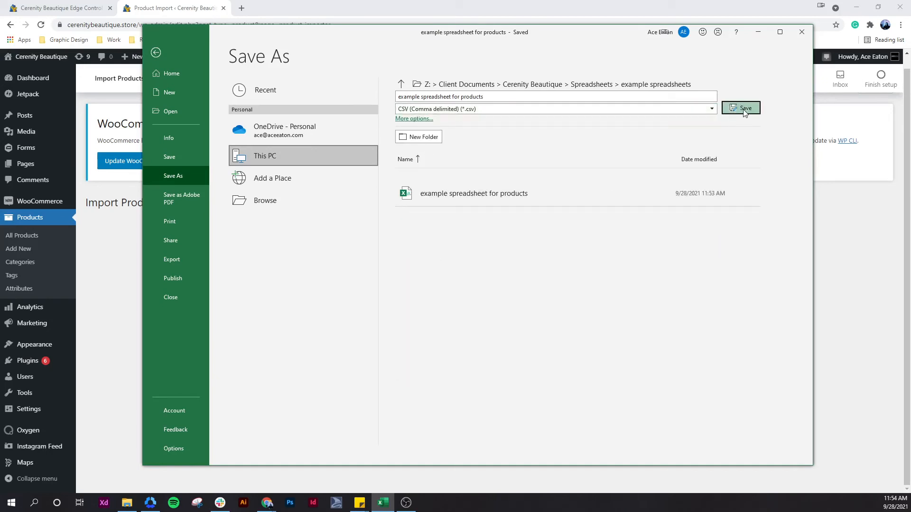
click(490, 287)
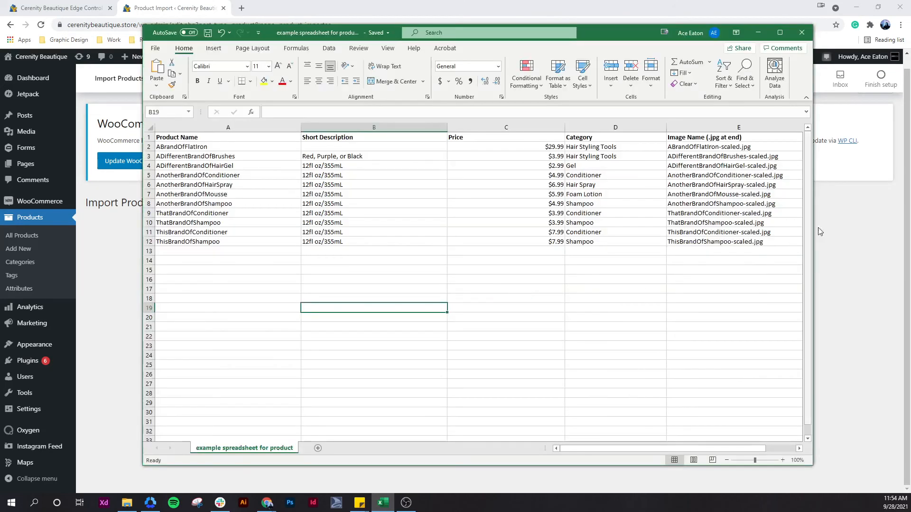
Step: Return to the product importer and choose the CSV file "example spreadsheet for products" from Cerenity Beautique's Spreadsheets > example spreadsheets folder
click(754, 37)
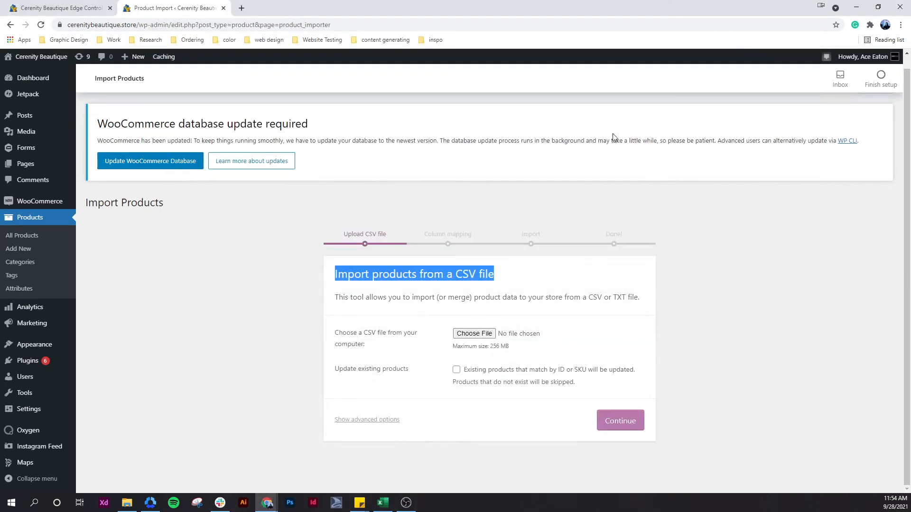
click(546, 317)
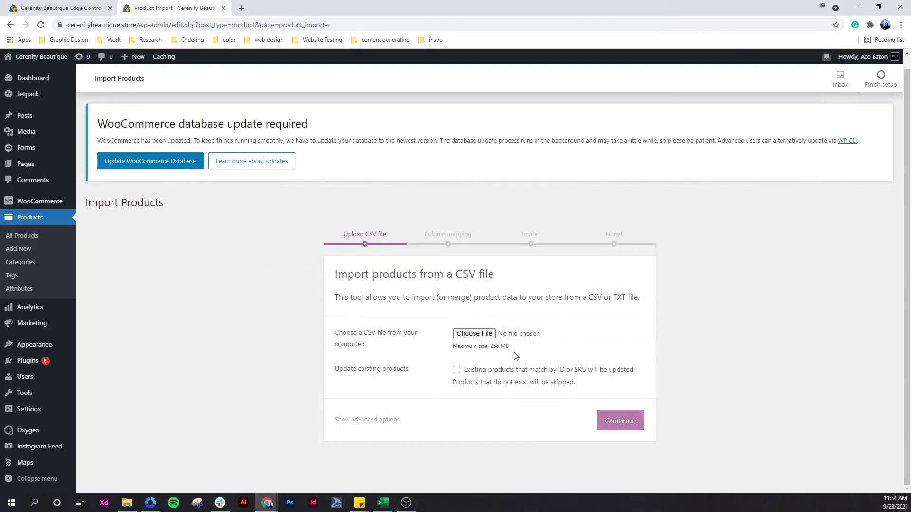
click(473, 333)
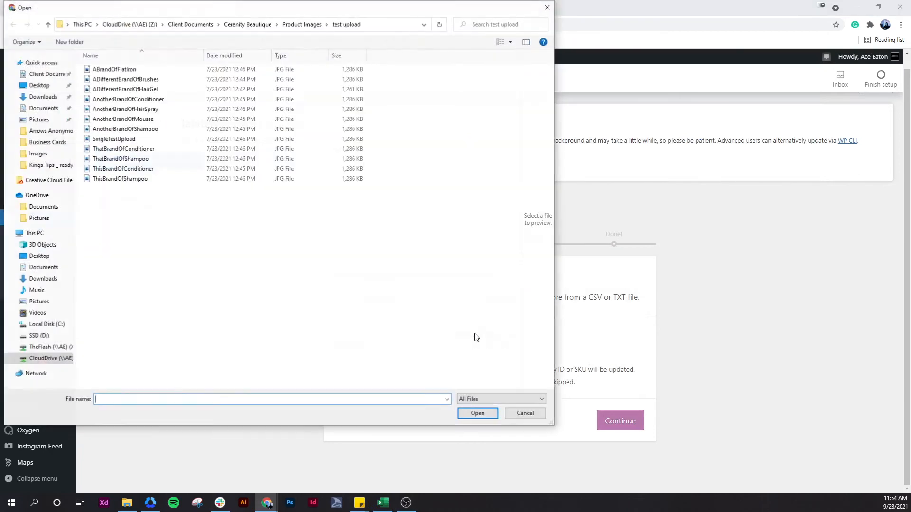
click(302, 24)
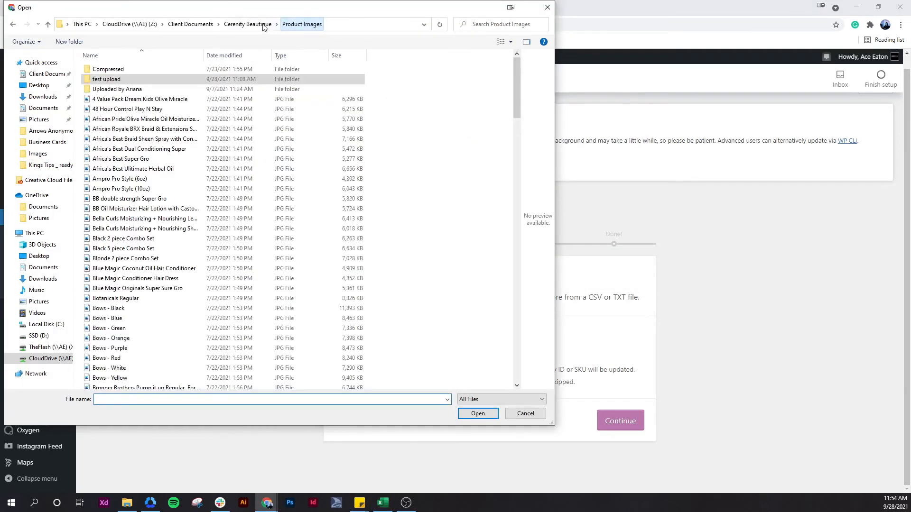
click(247, 23)
double_click(111, 108)
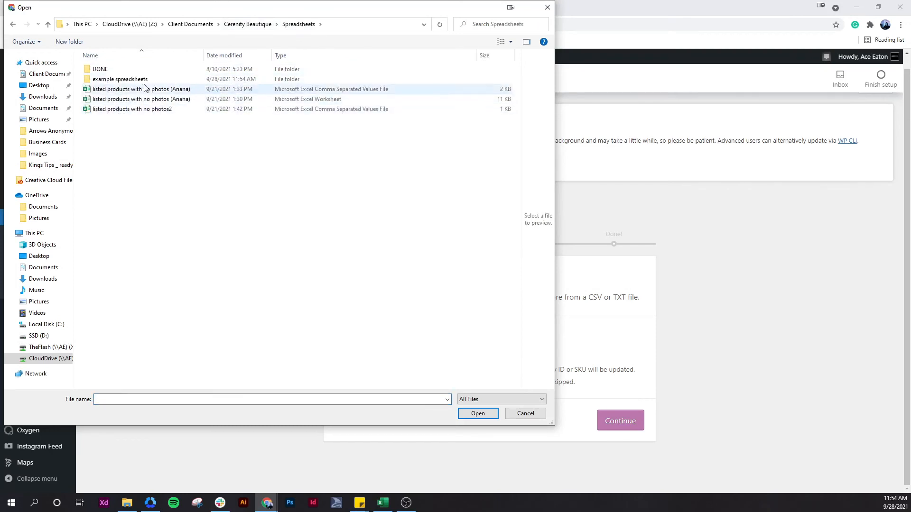
double_click(109, 79)
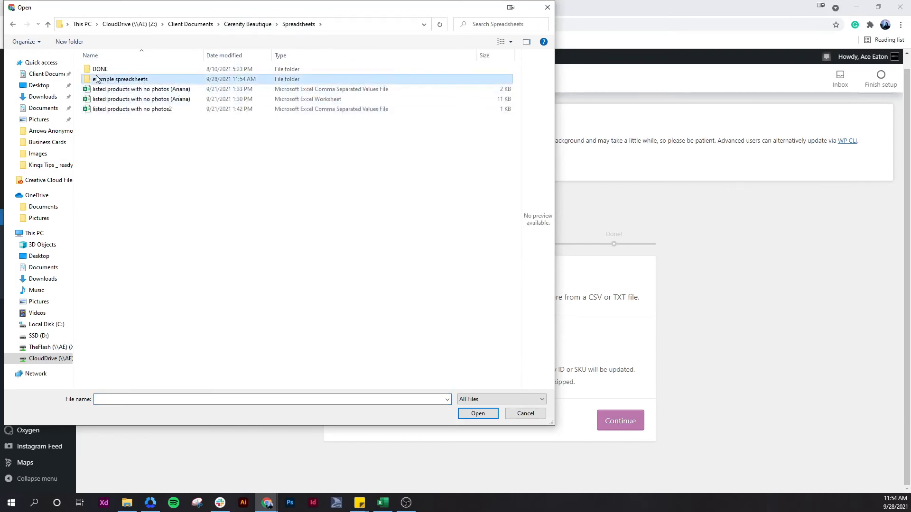
drag(272, 55, 313, 55)
click(146, 81)
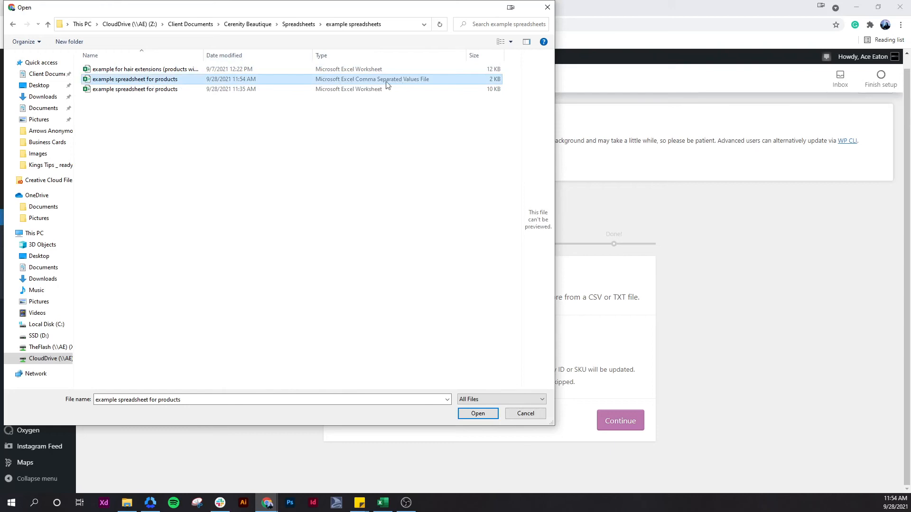
click(489, 415)
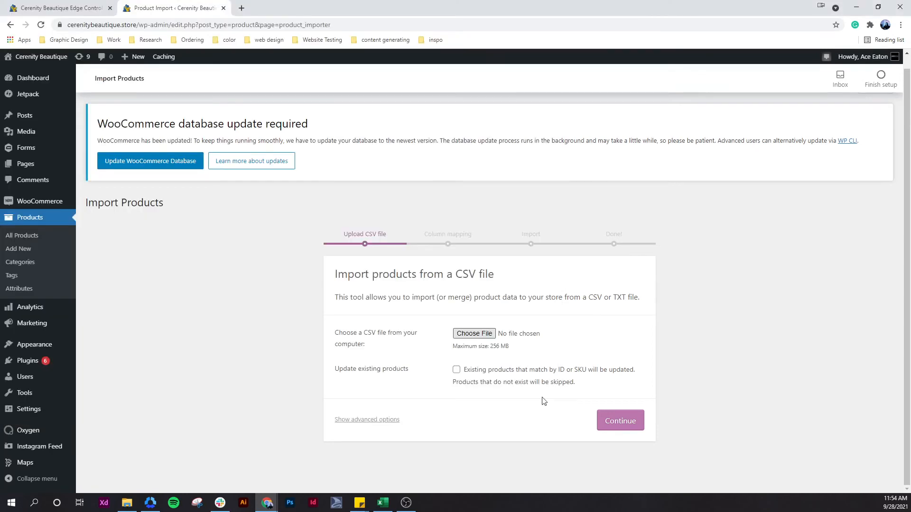
Step: Enable updating of existing products that match by ID or SKU and continue to the column mapping
click(458, 373)
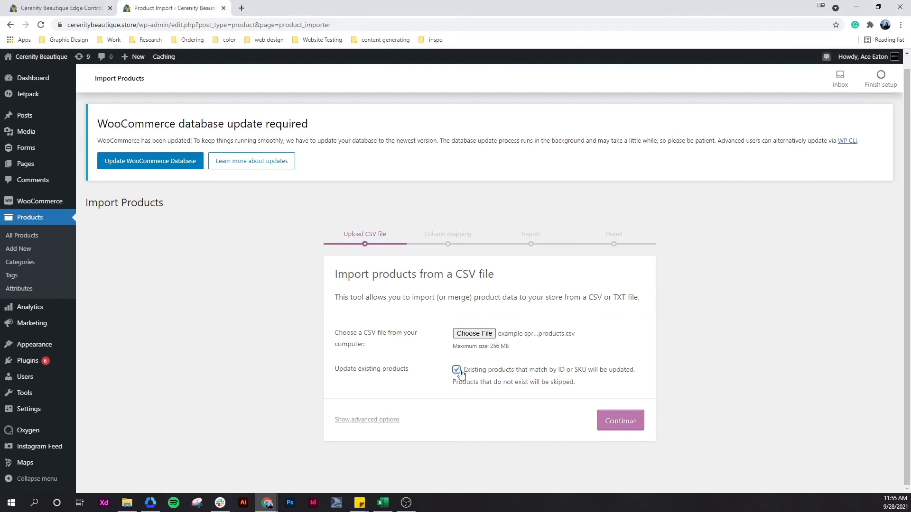
click(618, 427)
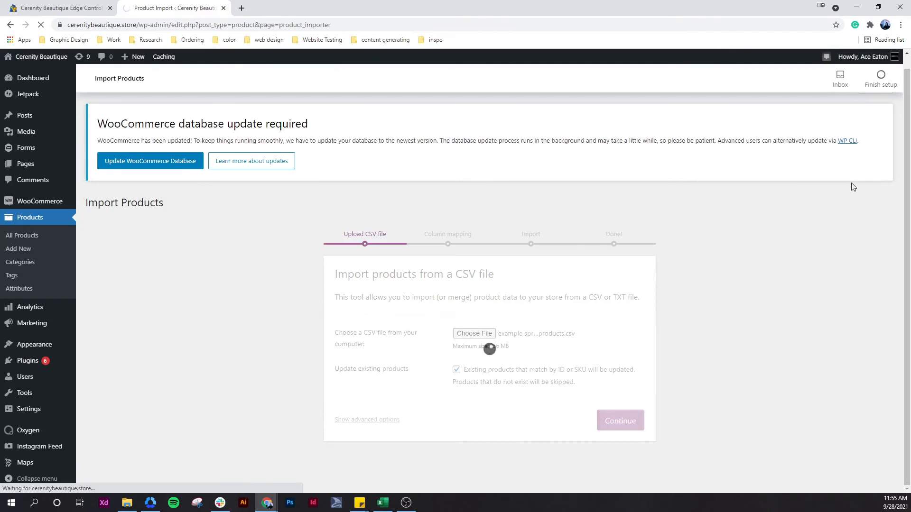
scroll(587, 282, down, 3)
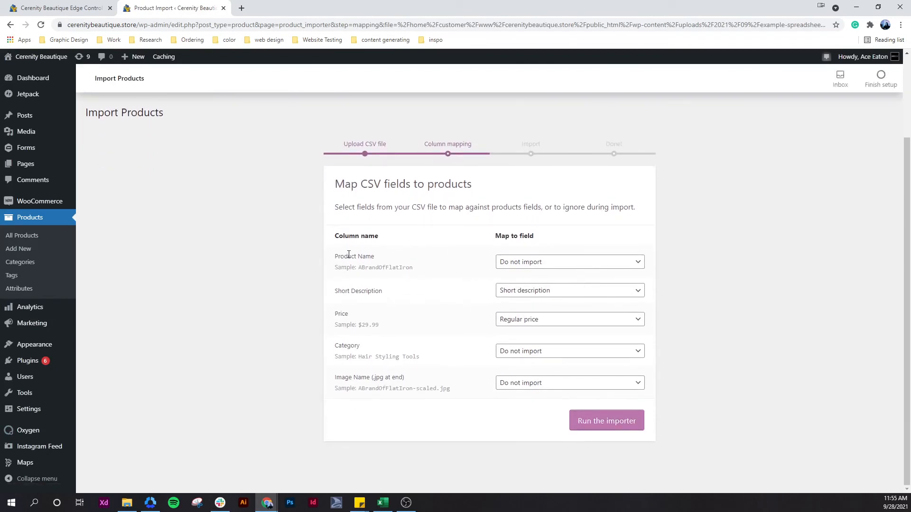
Step: Map the Product Name column to the Name field
mouse_move(351, 257)
mouse_down()
mouse_move(370, 267)
mouse_move(358, 257)
mouse_up()
click(378, 260)
click(527, 263)
click(522, 262)
click(521, 263)
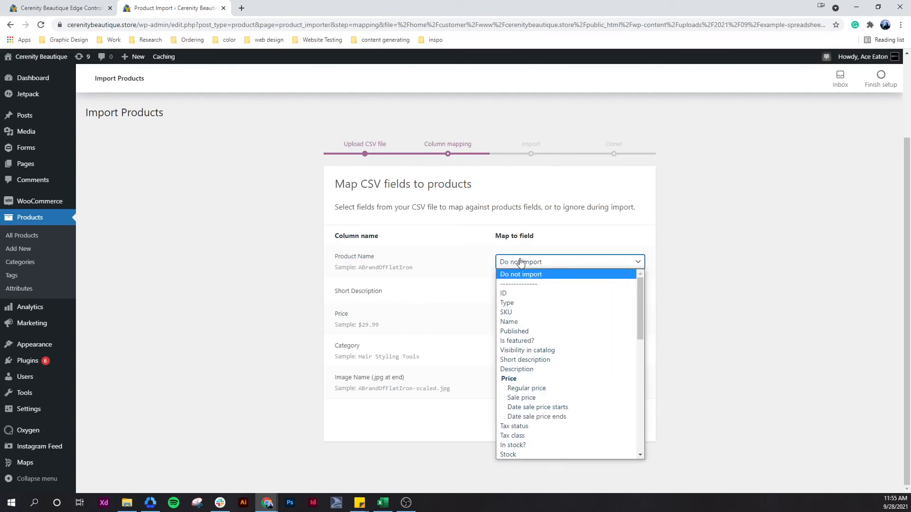
click(524, 321)
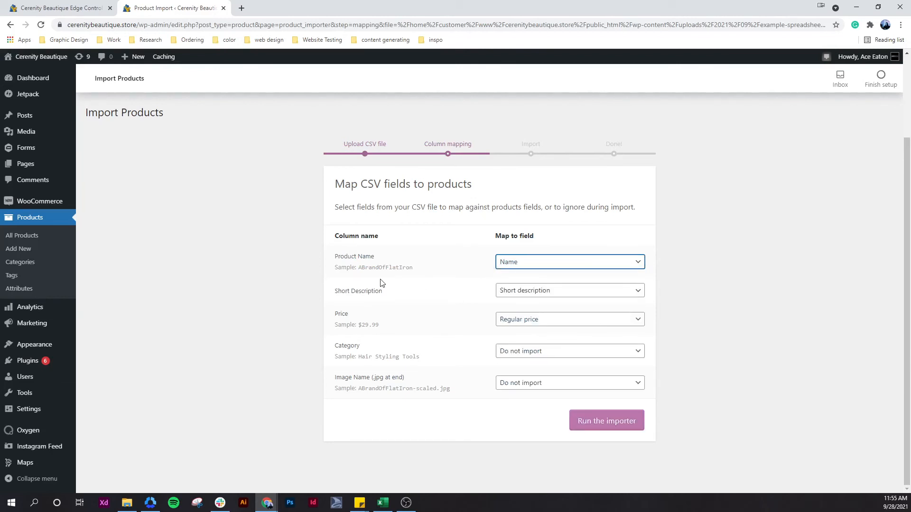
Step: Map the Price column to the Regular price field
click(543, 324)
scroll(541, 299, down, 1)
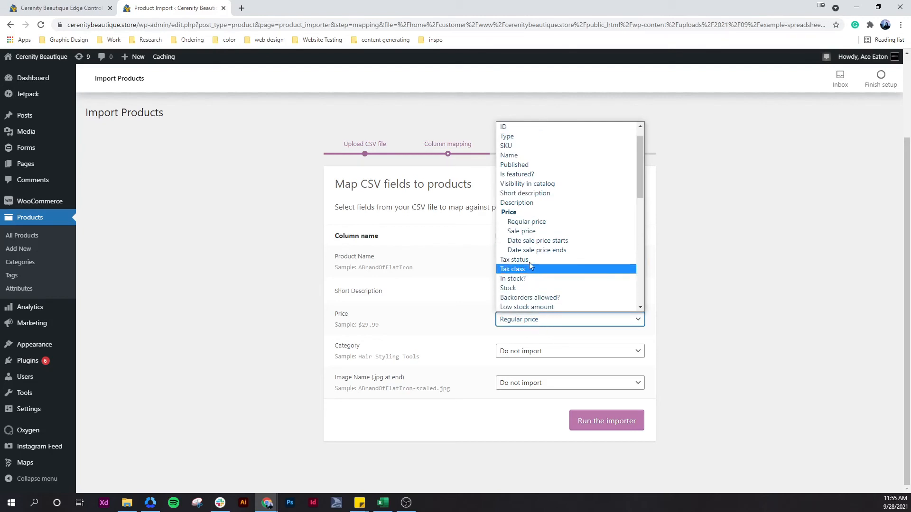
click(533, 227)
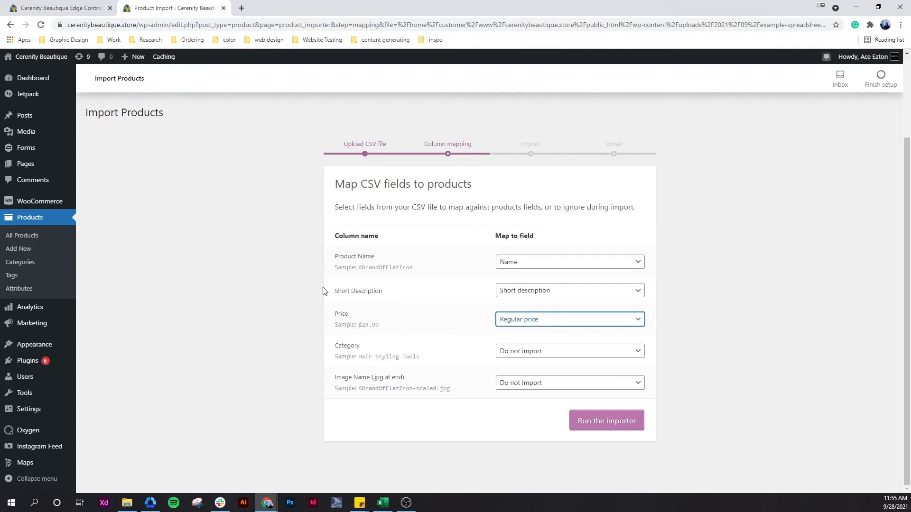
Step: Review the product fields available for mapping the Price column, leaving its selection as it is
click(545, 321)
scroll(563, 271, up, 1)
scroll(555, 252, down, 8)
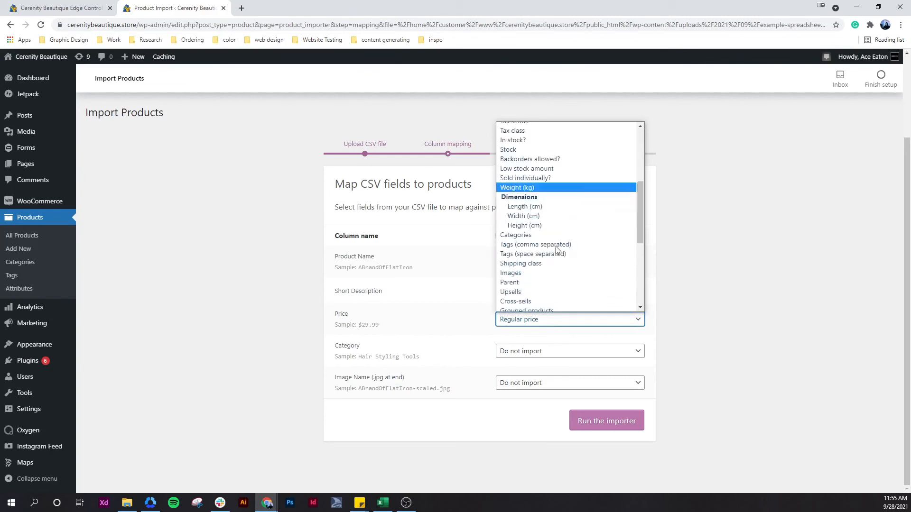
scroll(556, 250, up, 8)
scroll(556, 250, down, 6)
scroll(560, 295, up, 5)
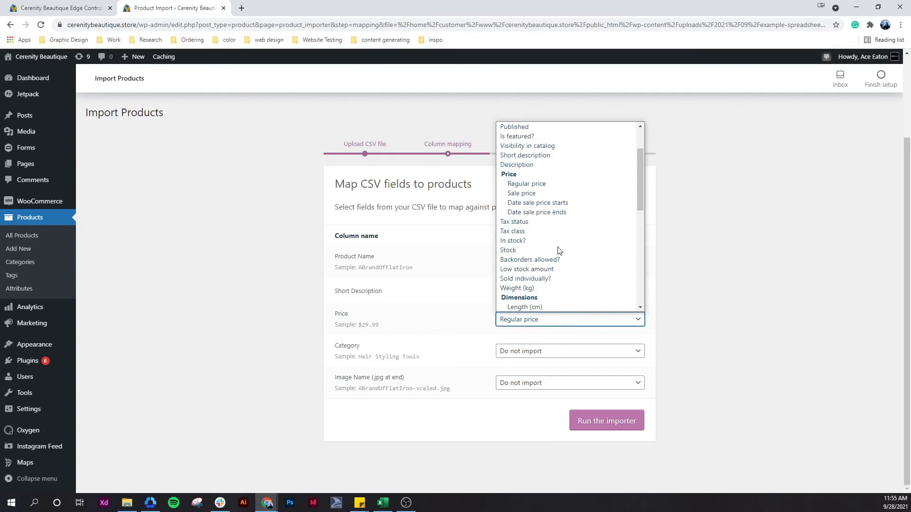
click(681, 281)
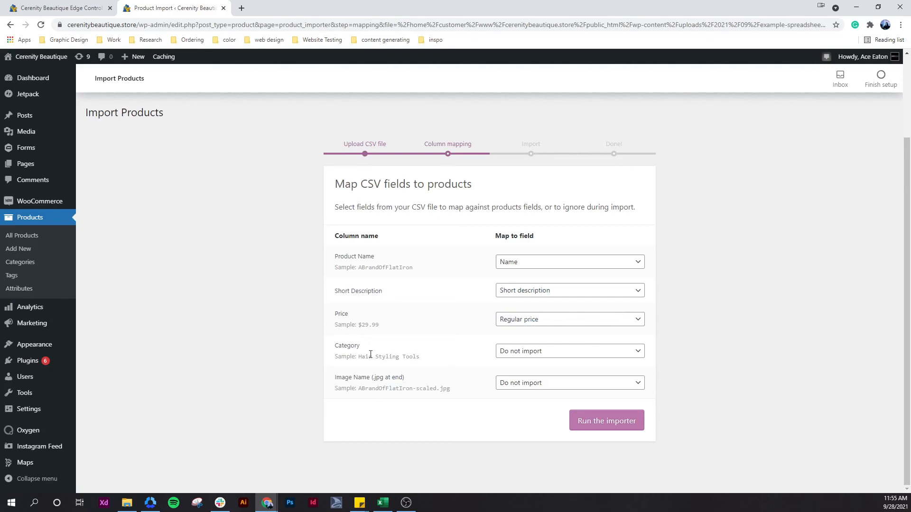
Step: Map the Category column to the Categories field
drag(335, 351, 364, 352)
click(513, 357)
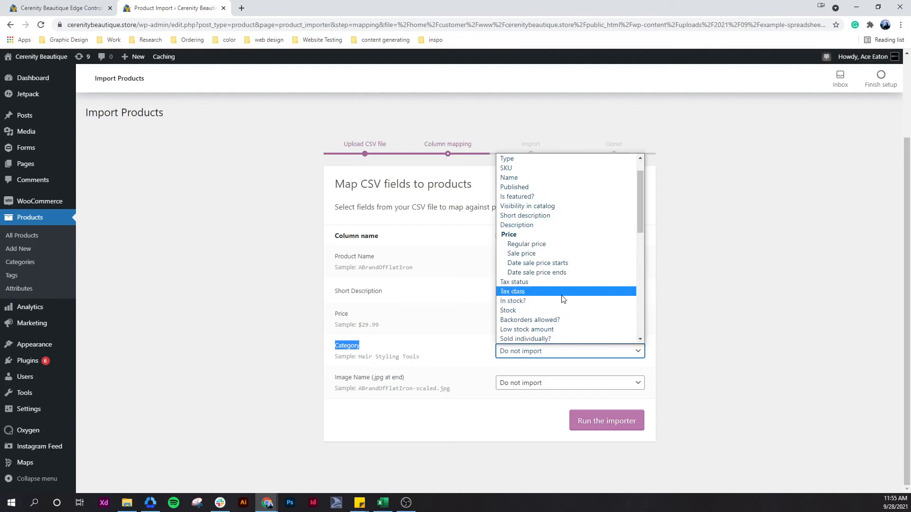
scroll(562, 298, down, 4)
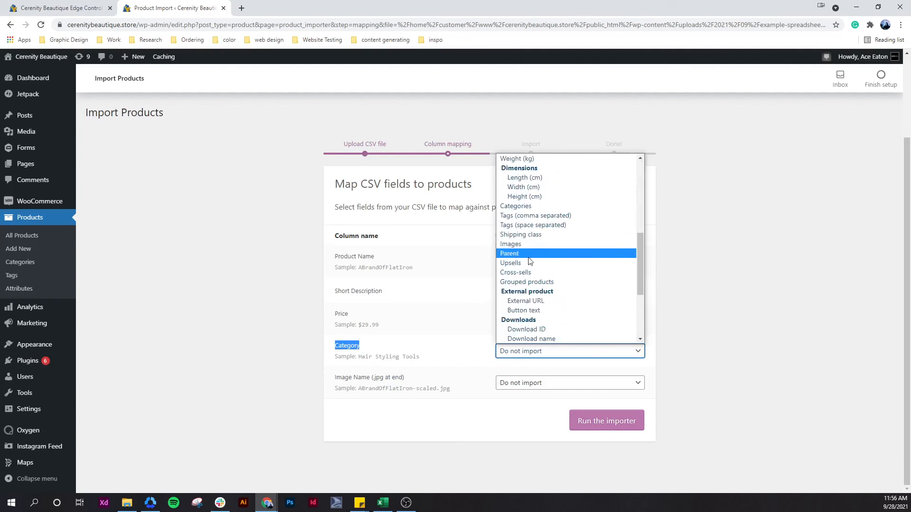
click(527, 206)
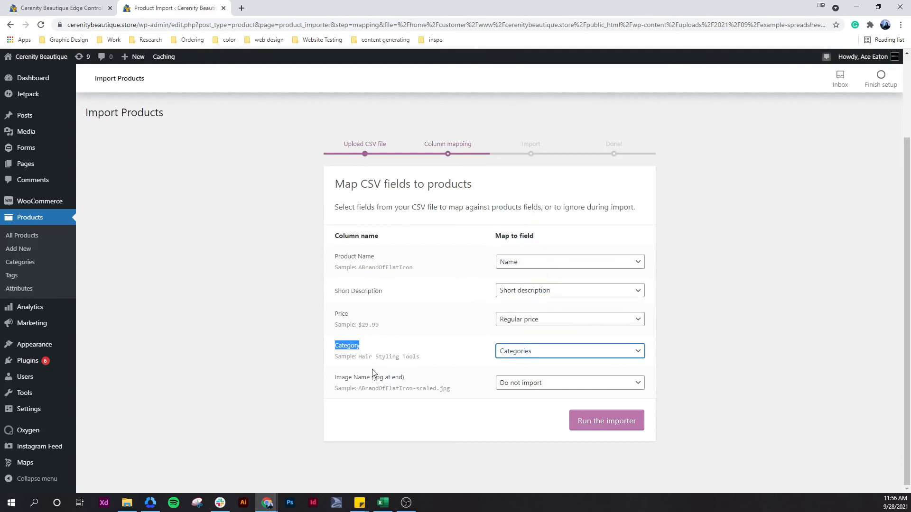
Step: Map the Image Name (.jpg at end) column to the Images field and run the importer
click(514, 382)
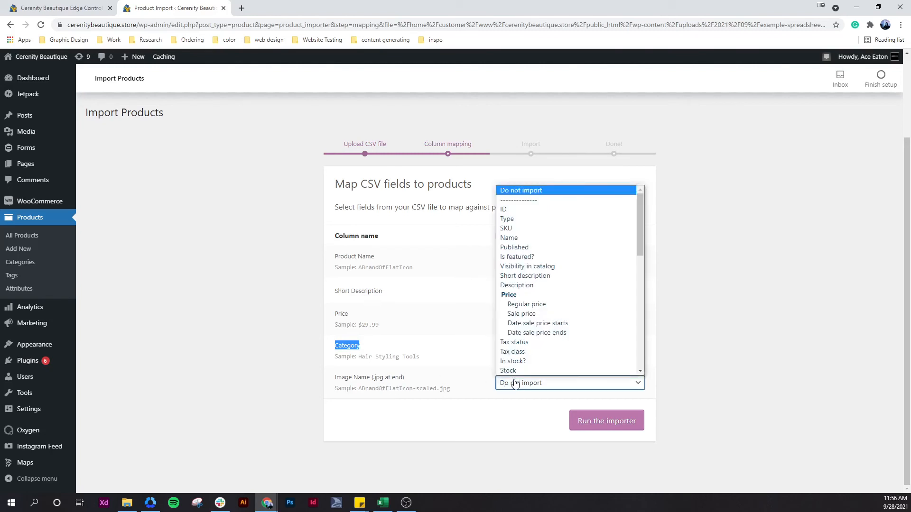
scroll(570, 318, down, 4)
scroll(588, 316, down, 5)
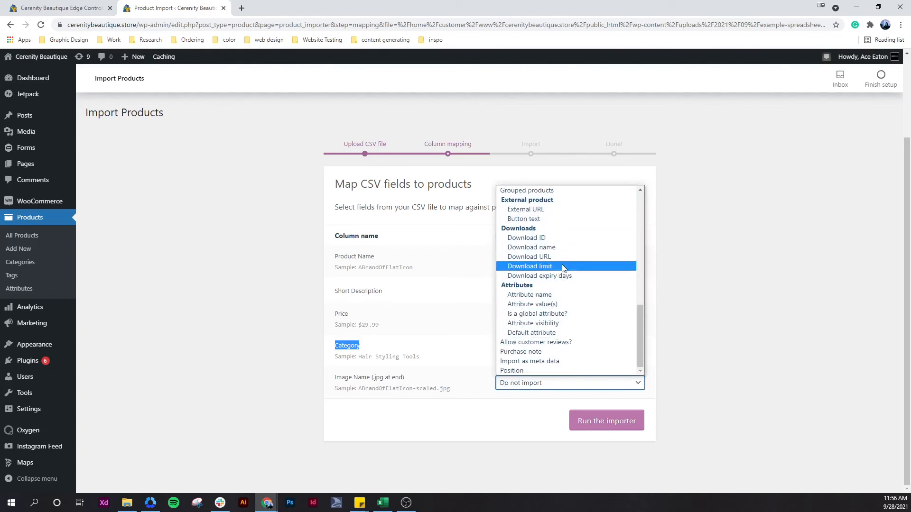
scroll(536, 322, up, 6)
scroll(522, 266, down, 3)
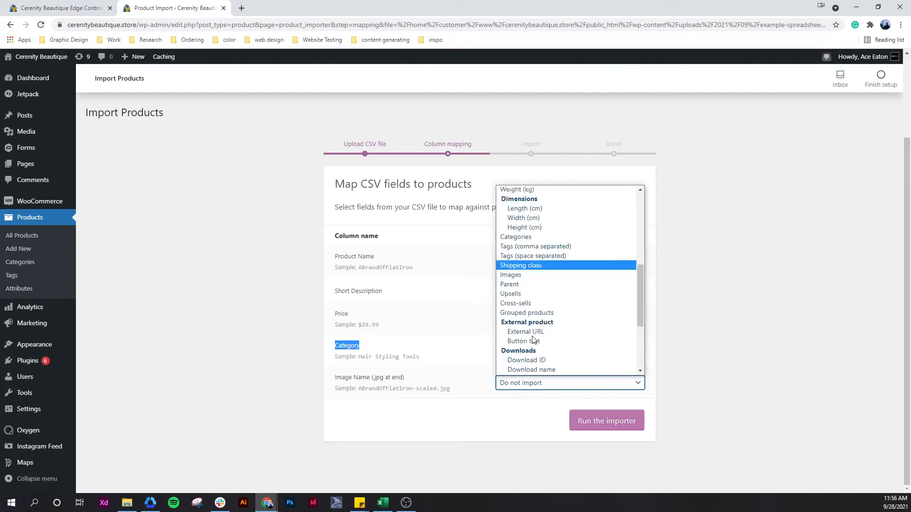
click(520, 250)
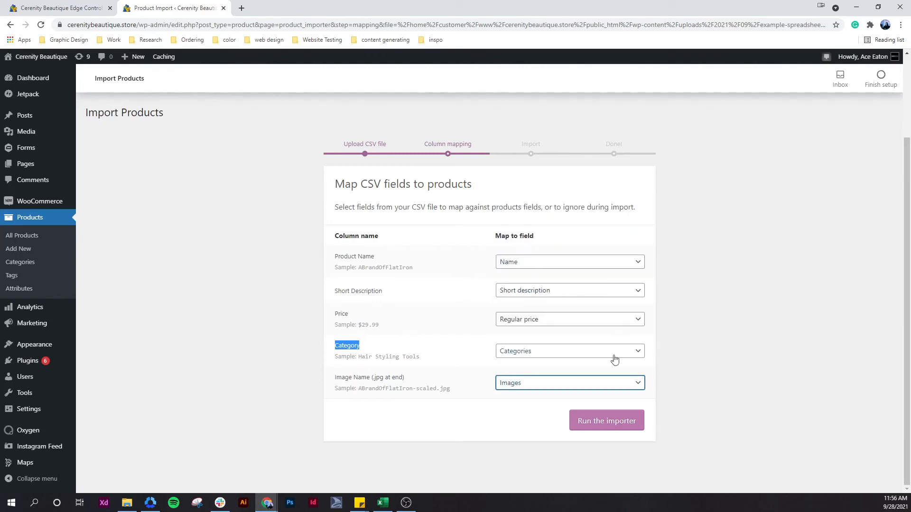
click(575, 382)
scroll(560, 363, down, 2)
scroll(547, 284, down, 5)
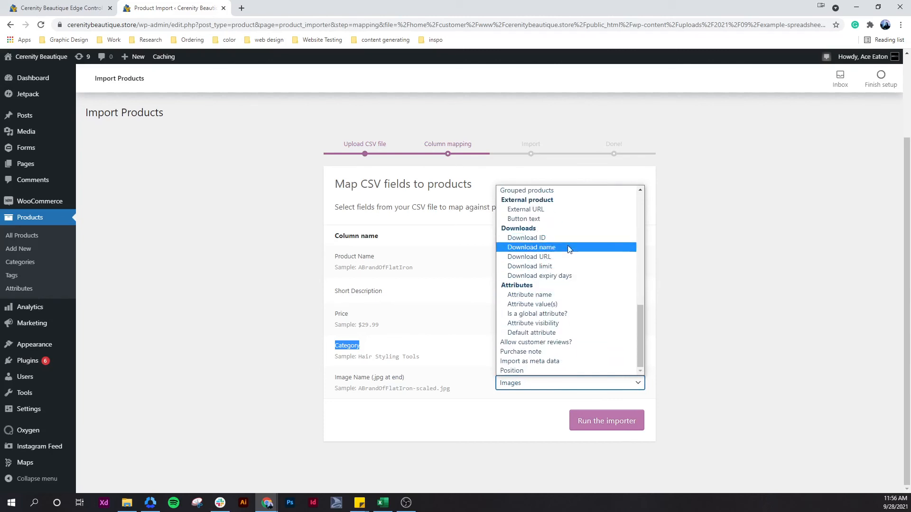
scroll(541, 259, up, 4)
click(522, 247)
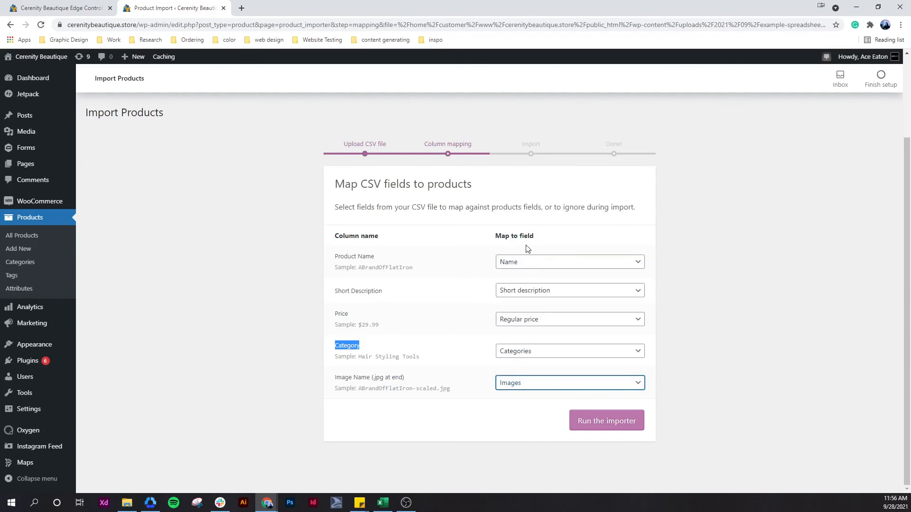
click(589, 421)
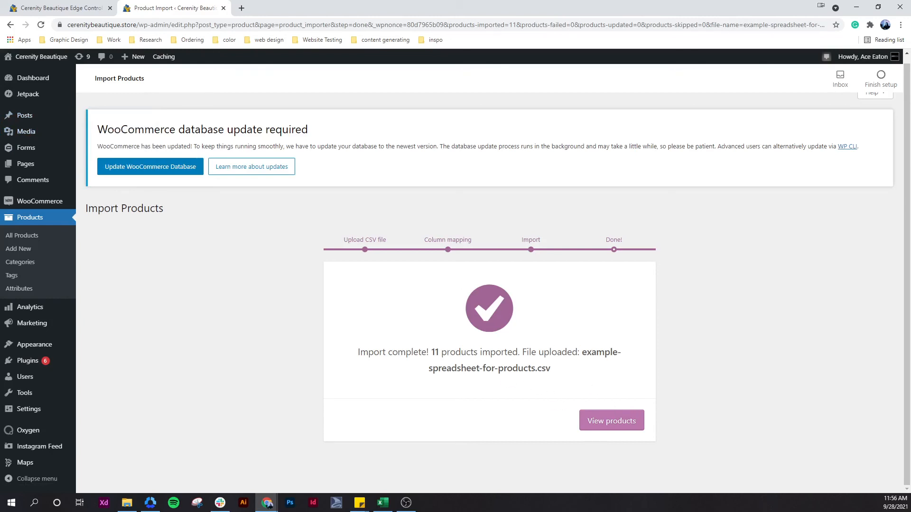
Step: Switch to Excel, check the image file names in the Image Name column, and return to the browser
click(382, 502)
click(724, 177)
click(749, 156)
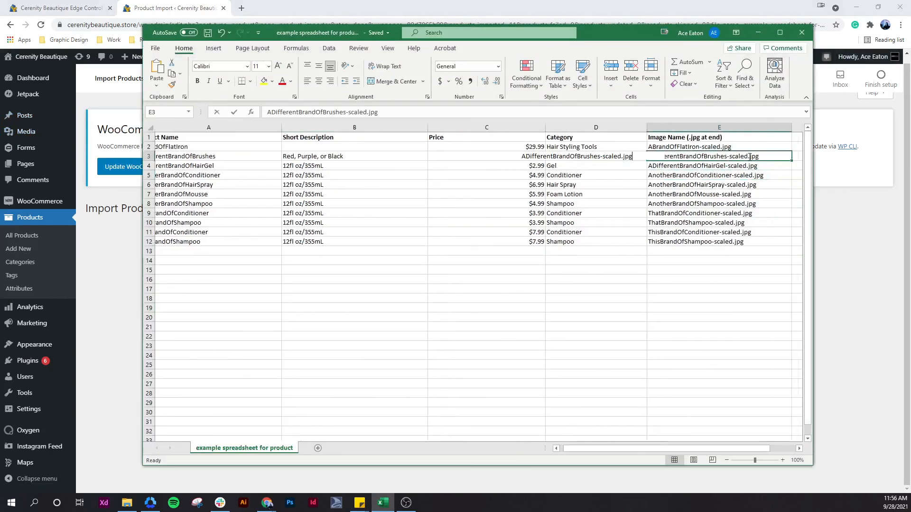
double_click(642, 146)
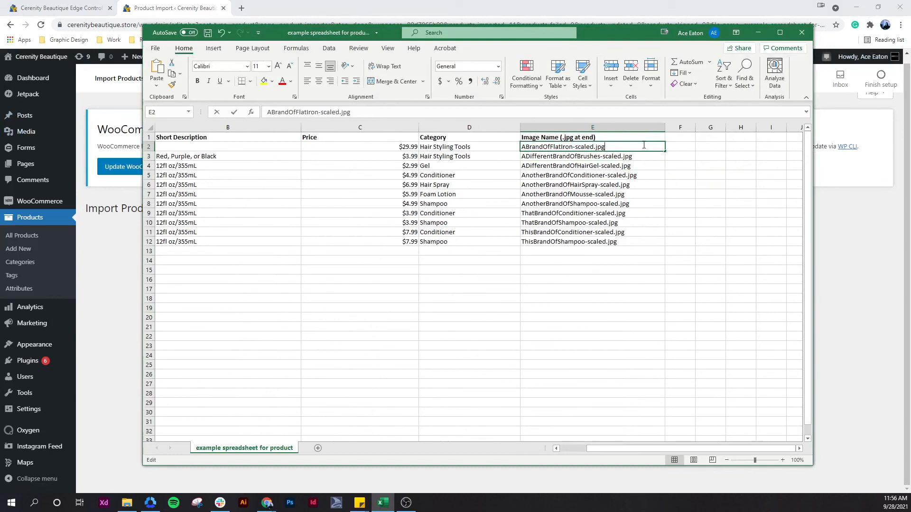
click(756, 35)
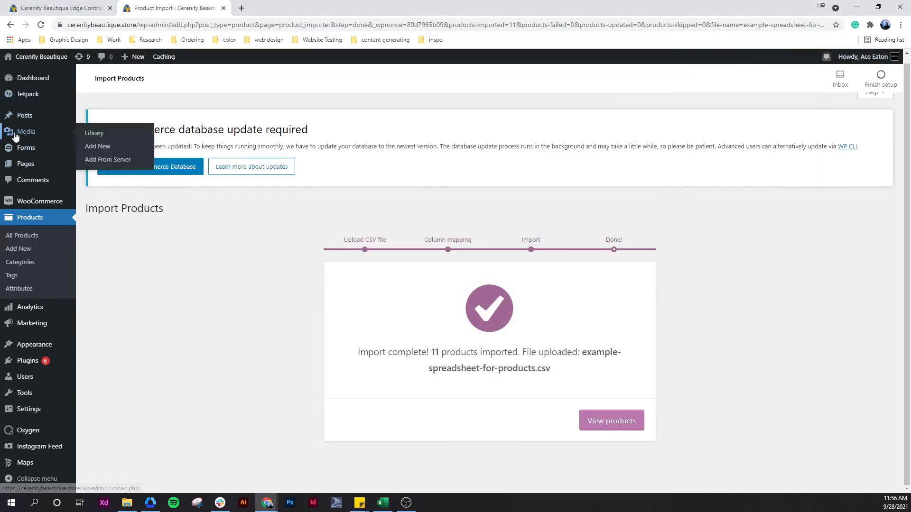
Step: Open the store's product list and check the names, images, prices and categories of the imported products
click(601, 428)
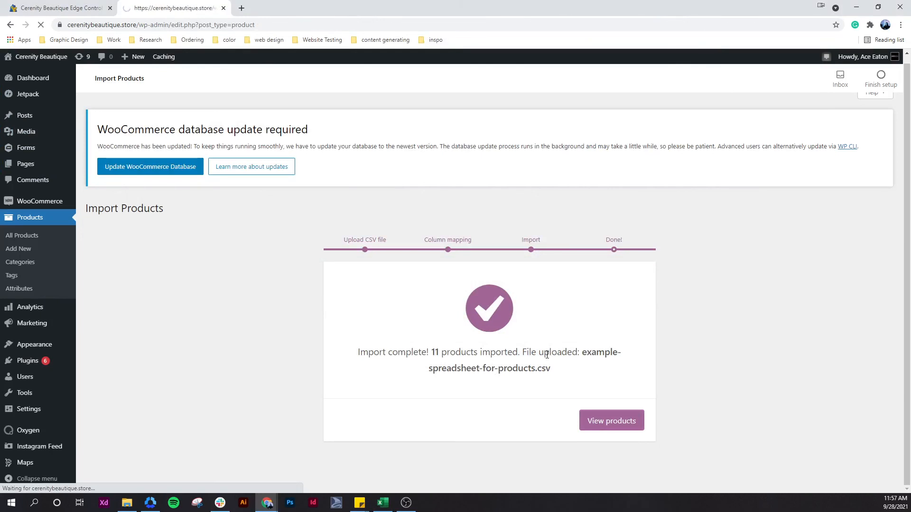
scroll(548, 353, down, 1)
scroll(548, 348, down, 5)
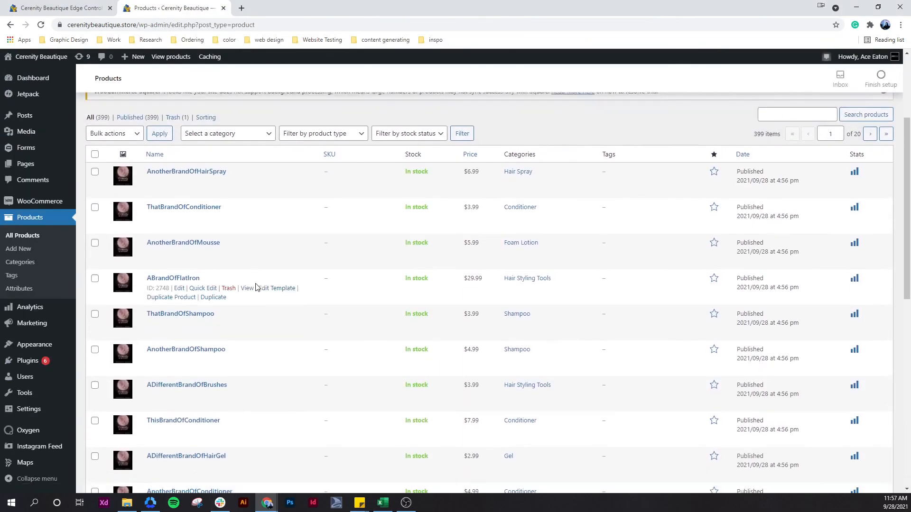
scroll(211, 393, up, 10)
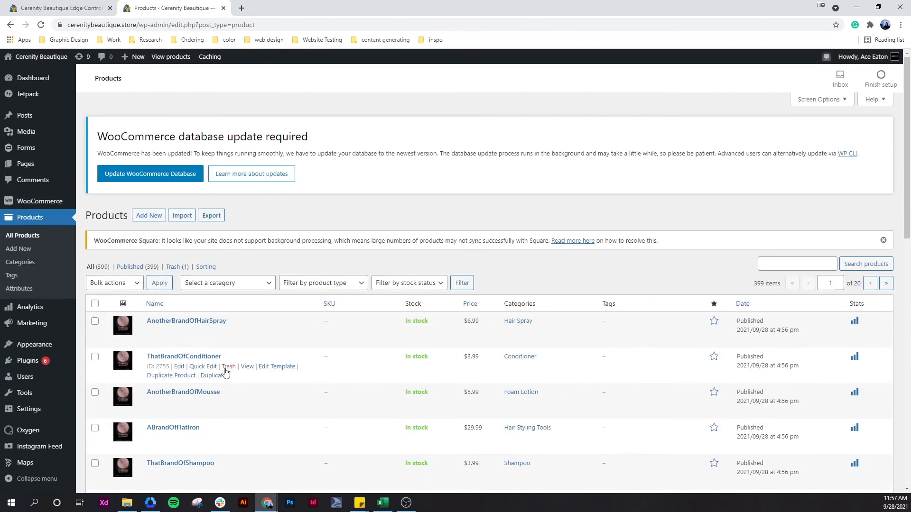
scroll(228, 370, down, 5)
scroll(222, 288, down, 3)
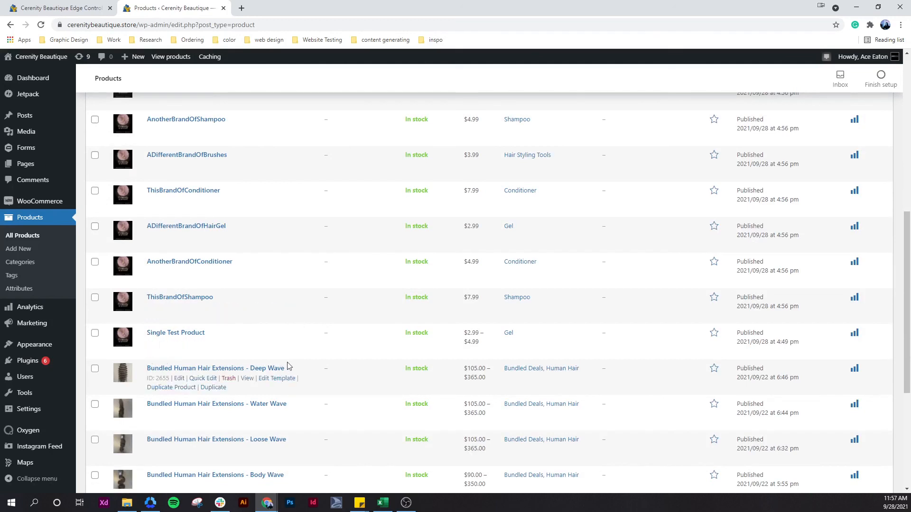
Step: Select Single Test Product and all the imported example products, from ThisBrandOfShampoo up to AnotherBrandOfHairSpray, and move them to Trash in bulk
click(94, 333)
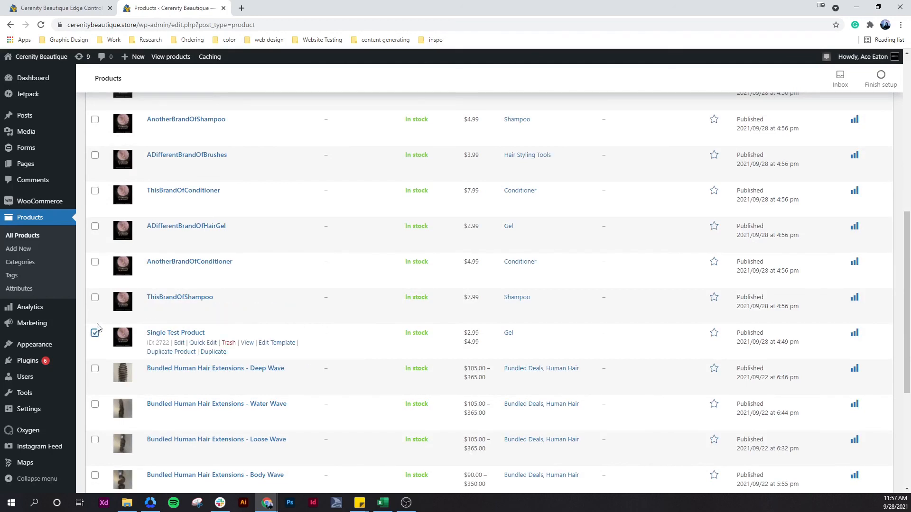
click(95, 297)
click(94, 261)
click(95, 226)
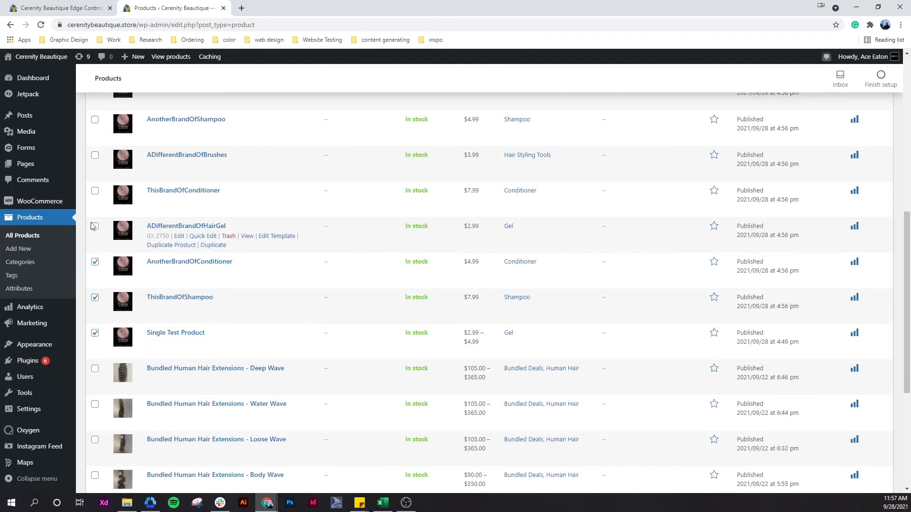
click(95, 190)
scroll(95, 197, up, 2)
click(95, 250)
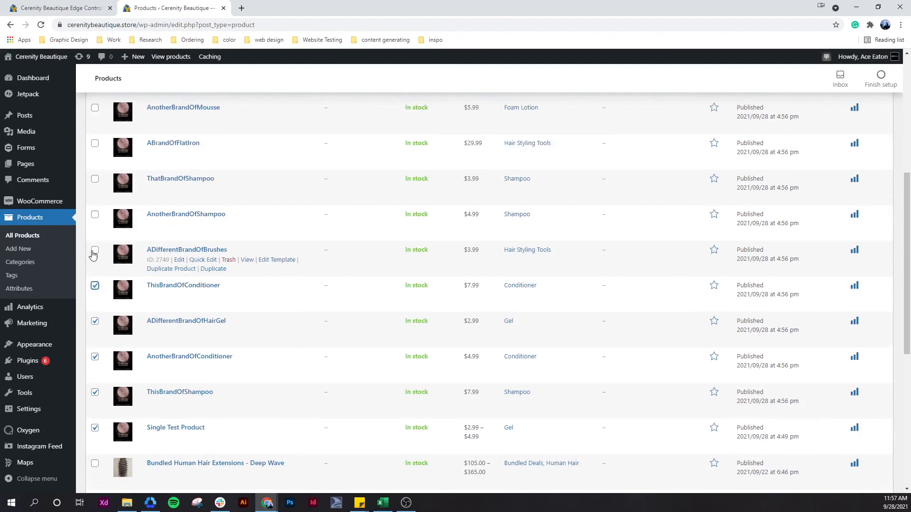
click(95, 214)
click(95, 178)
scroll(95, 200, up, 3)
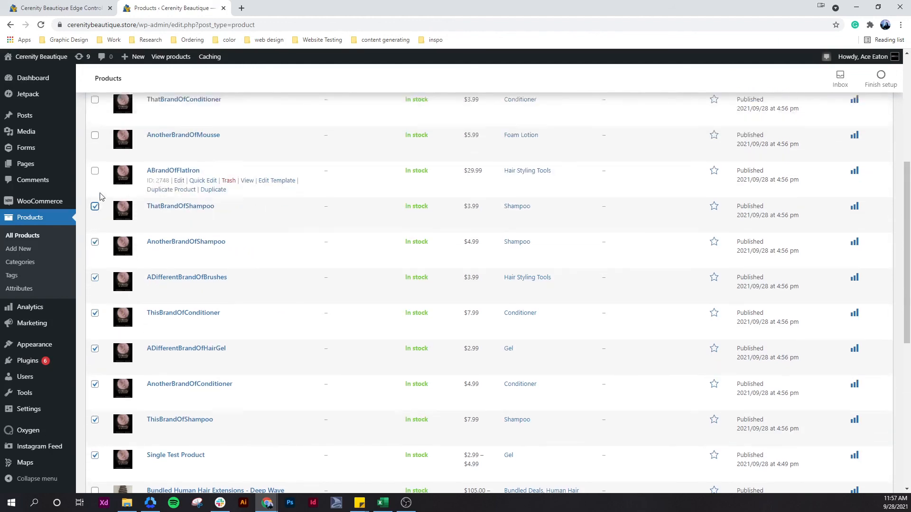
click(95, 285)
click(95, 250)
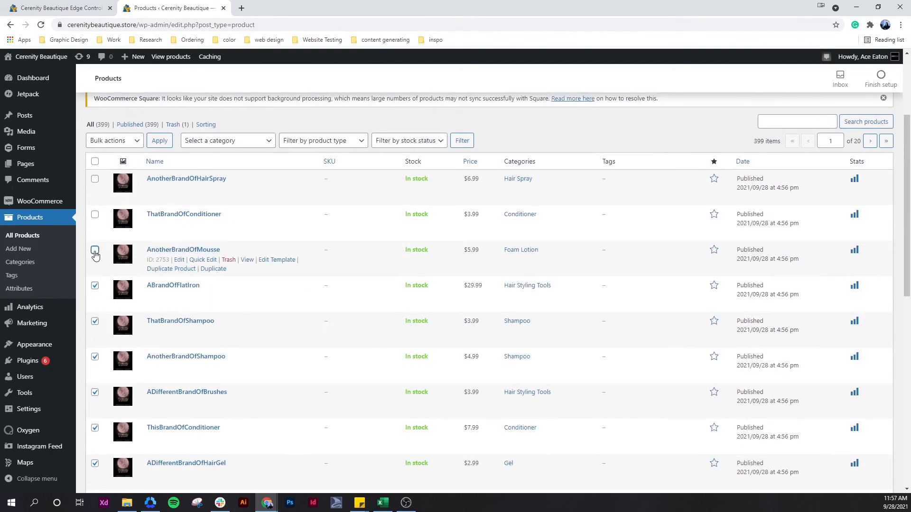
click(95, 215)
click(95, 179)
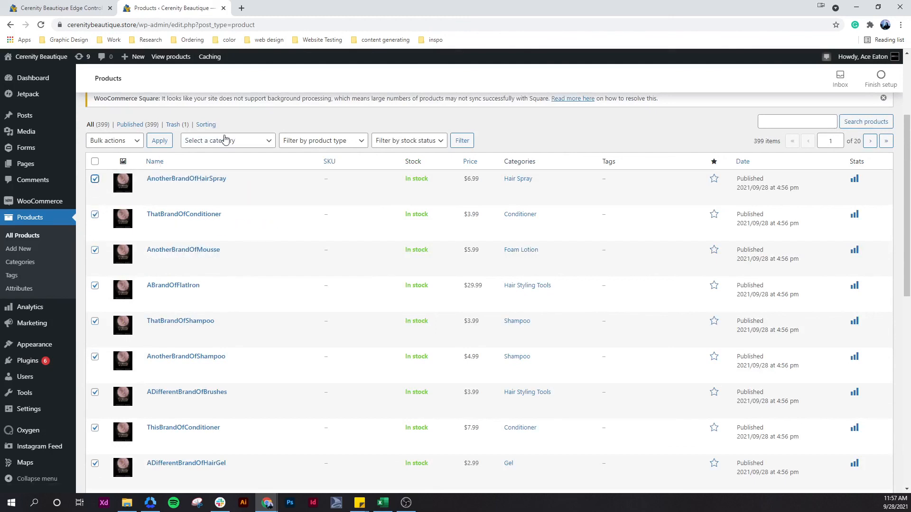
click(224, 140)
click(132, 141)
click(119, 169)
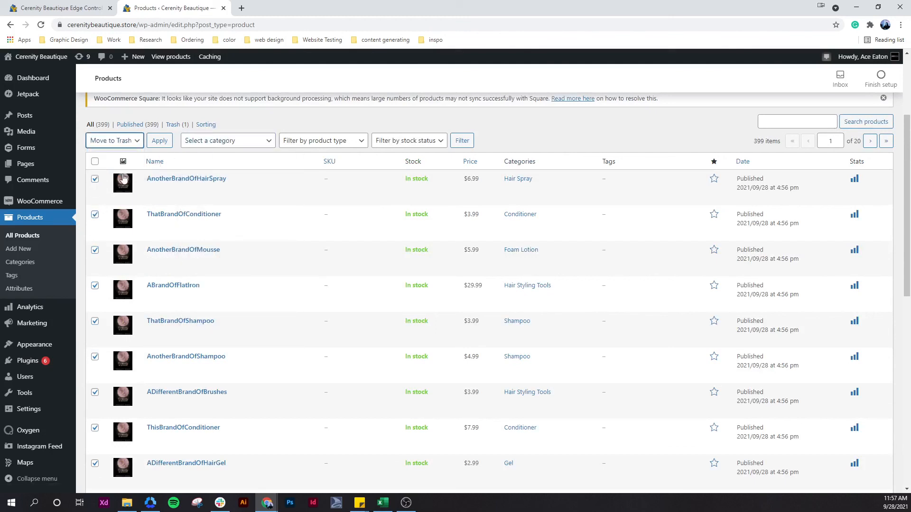
click(160, 141)
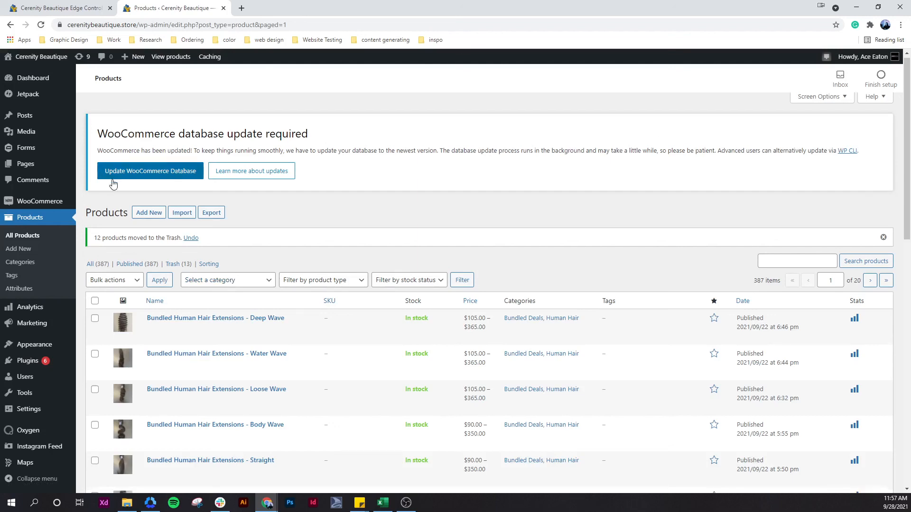
Step: Look through the remaining products in the list and glance at the Cerenity Beautique Edge Control product page
scroll(112, 173, down, 3)
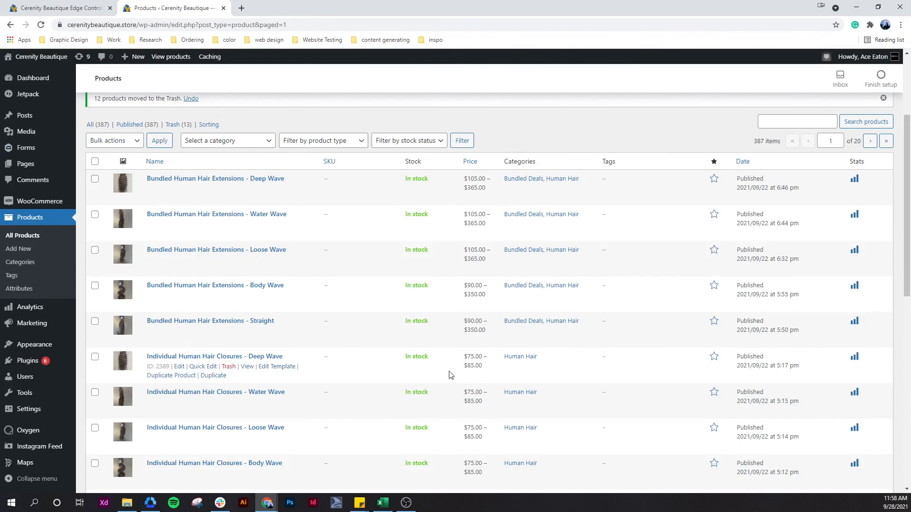
scroll(449, 375, down, 1)
scroll(446, 381, down, 2)
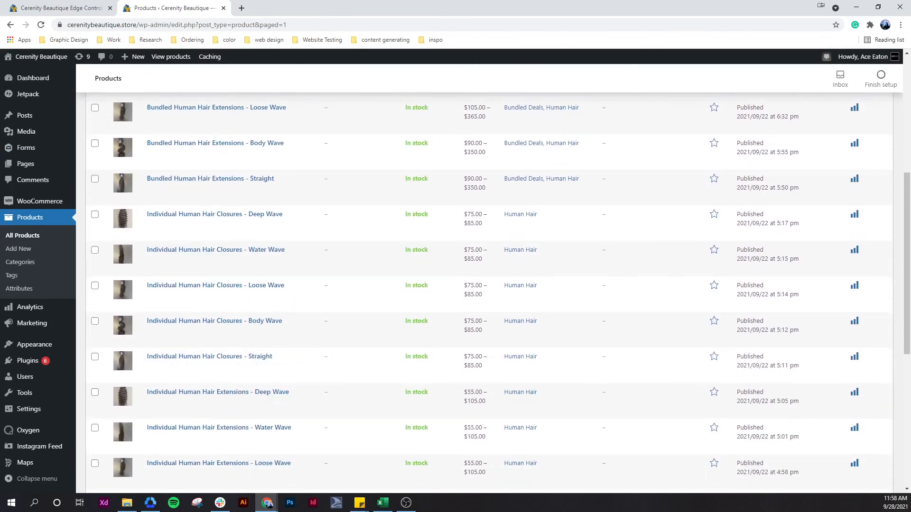
click(76, 8)
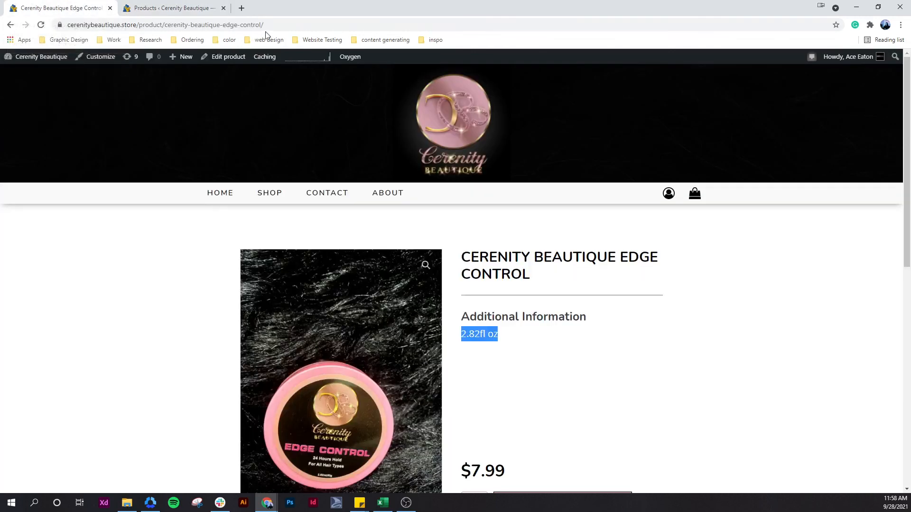
click(173, 8)
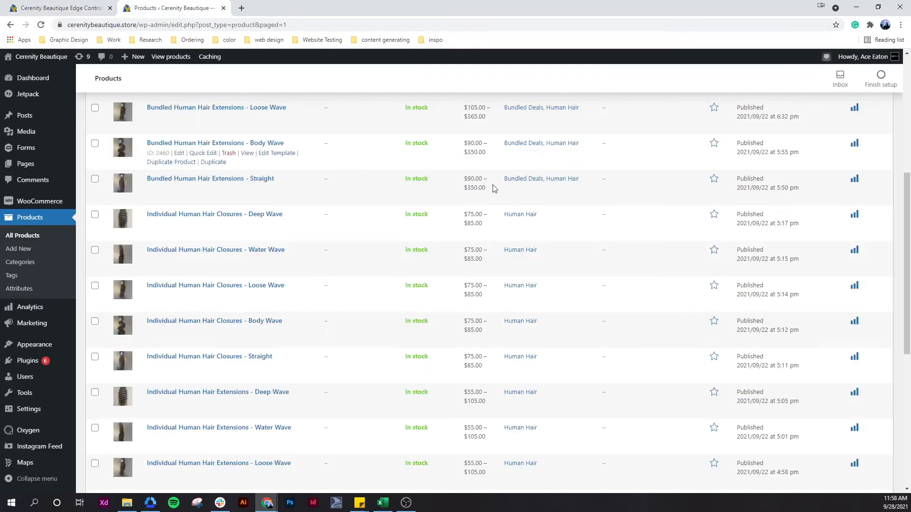
scroll(329, 303, down, 2)
scroll(189, 299, down, 3)
mouse_move(42, 209)
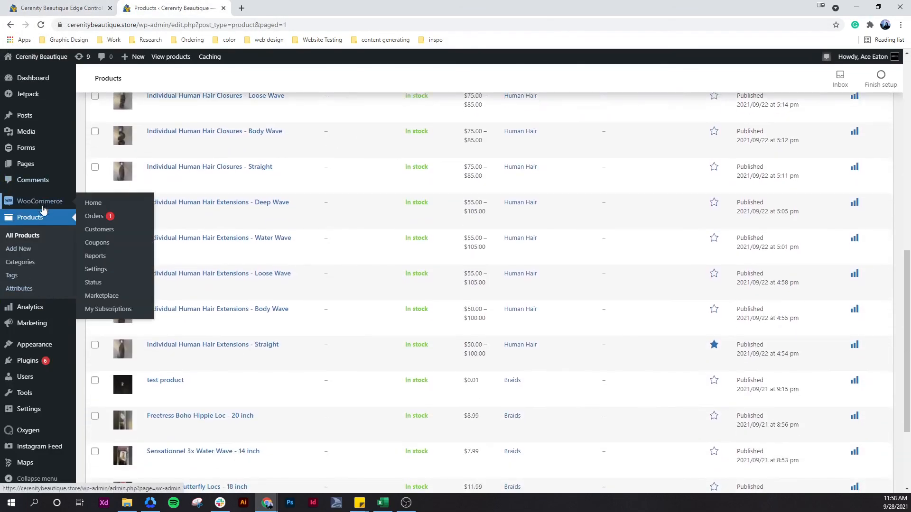
scroll(431, 198, up, 10)
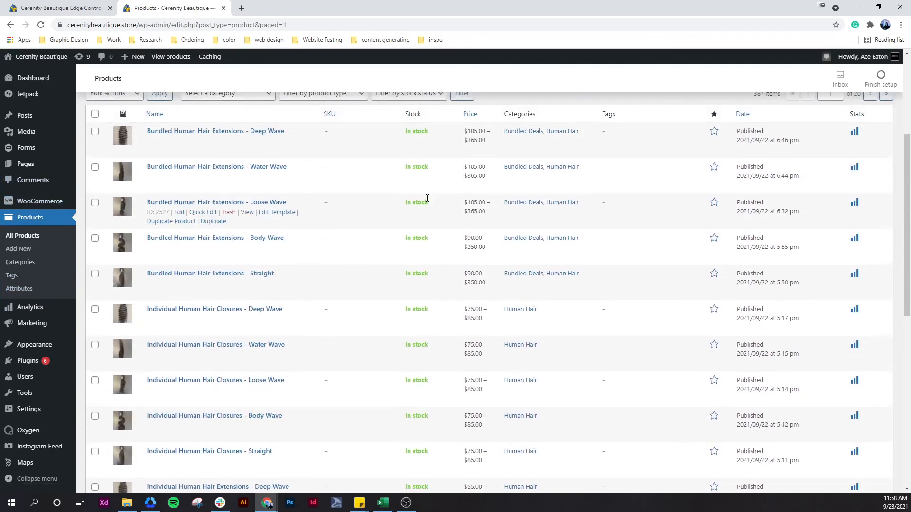